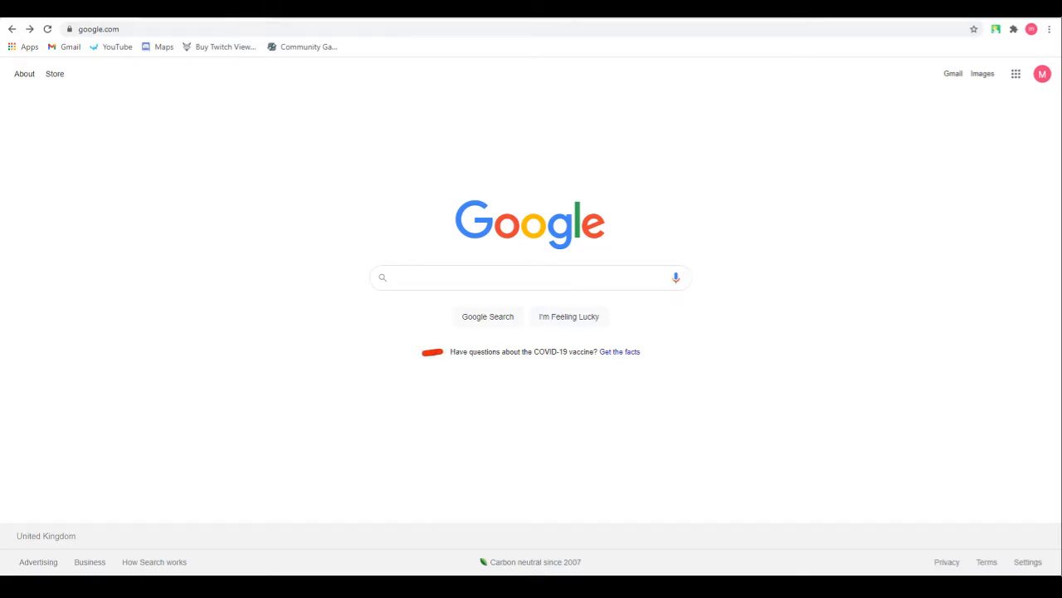
Search Google for Trovo.live and open the Trovo site from the results.
{"action": "key", "text": "alt+Right"}
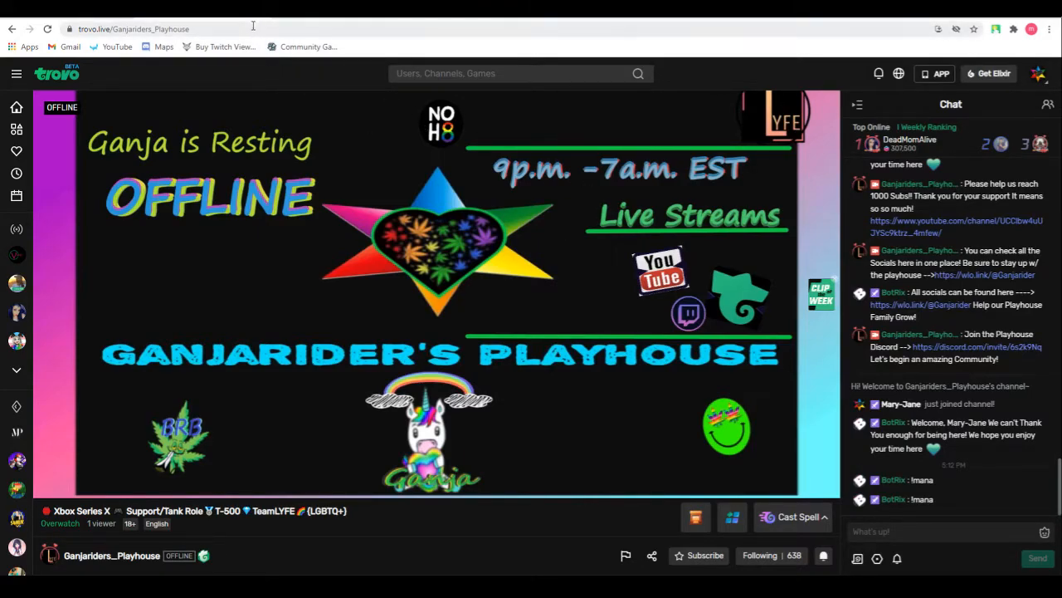
{"action": "key", "text": "alt+Left"}
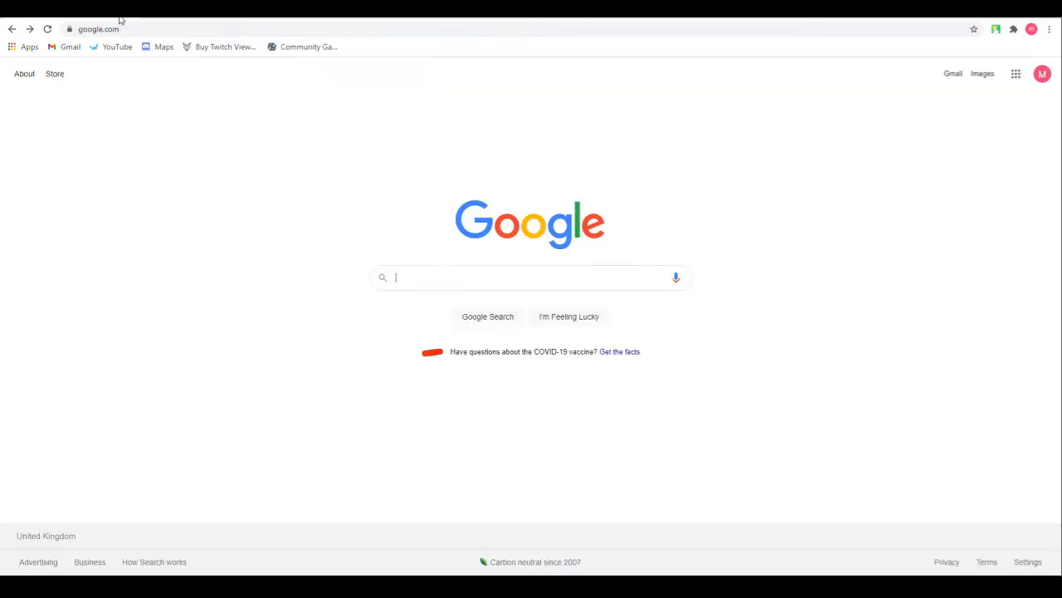
{"action": "type", "text": "Trovo"}
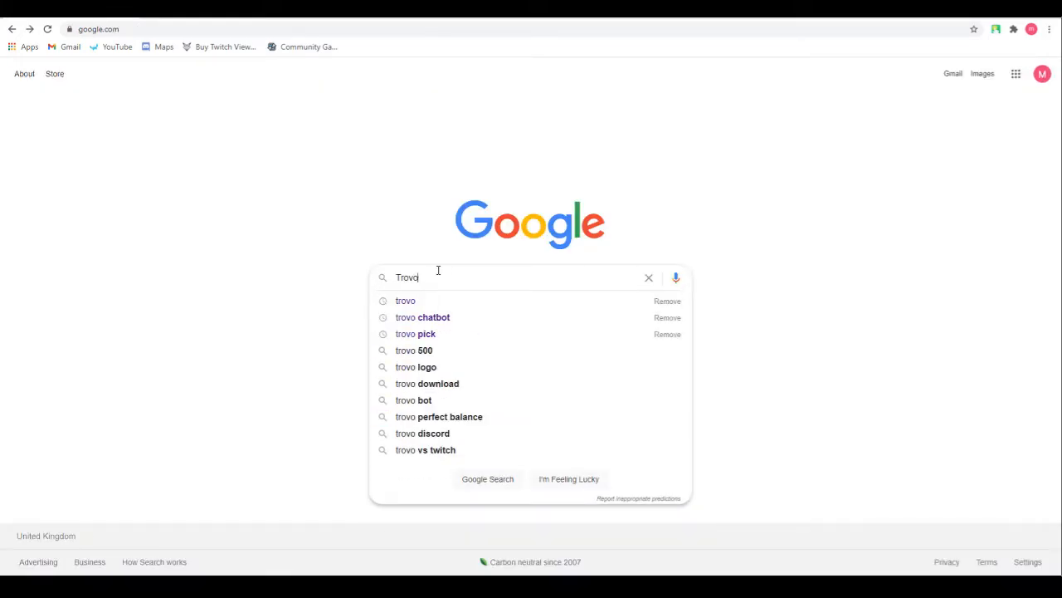
{"action": "type", "text": ".live"}
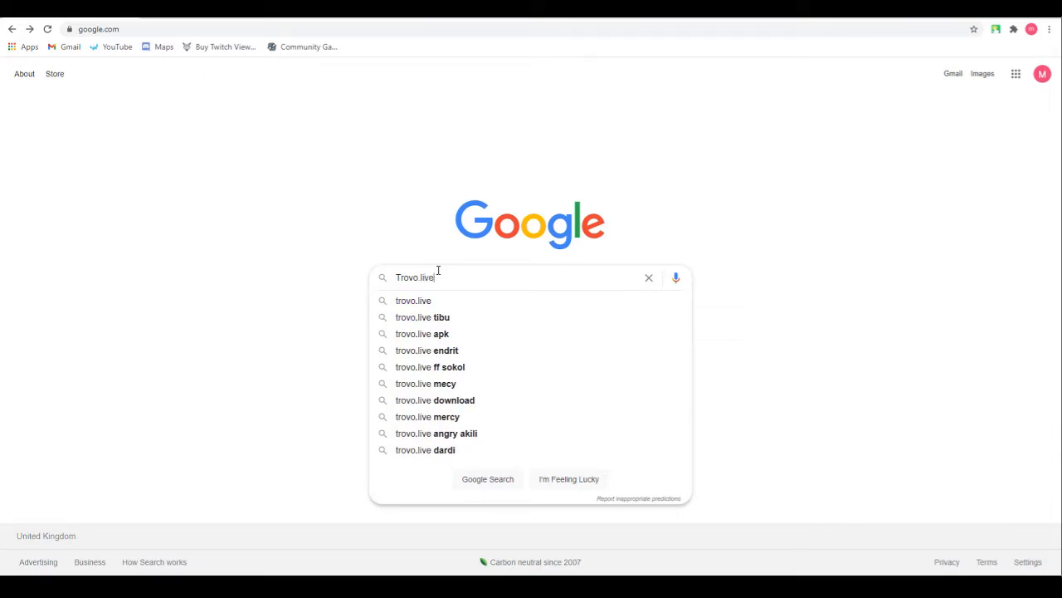
{"action": "key", "text": "Return"}
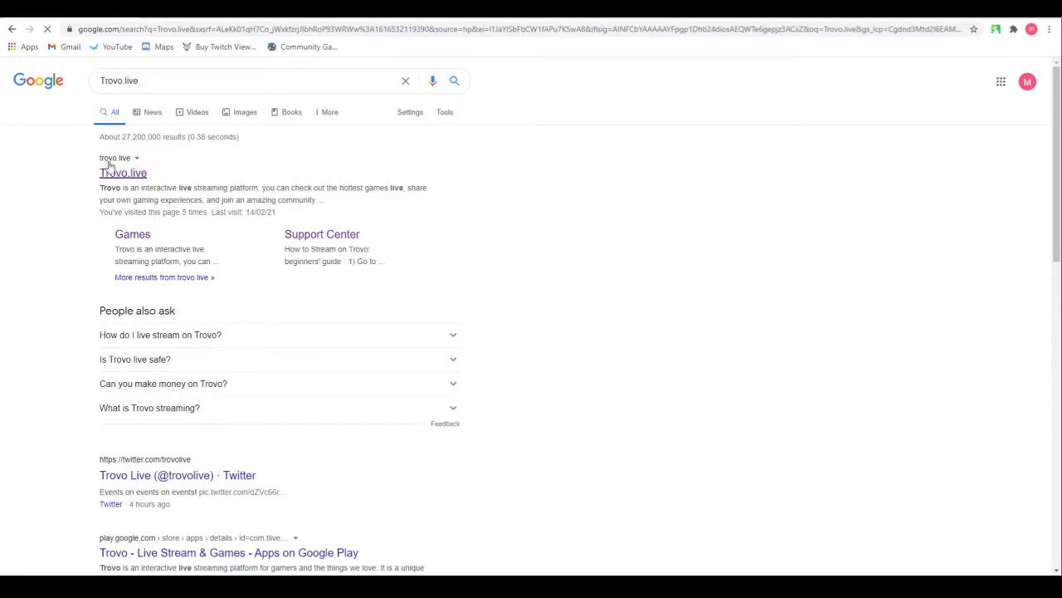
{"action": "left_click", "coordinate": [138, 176]}
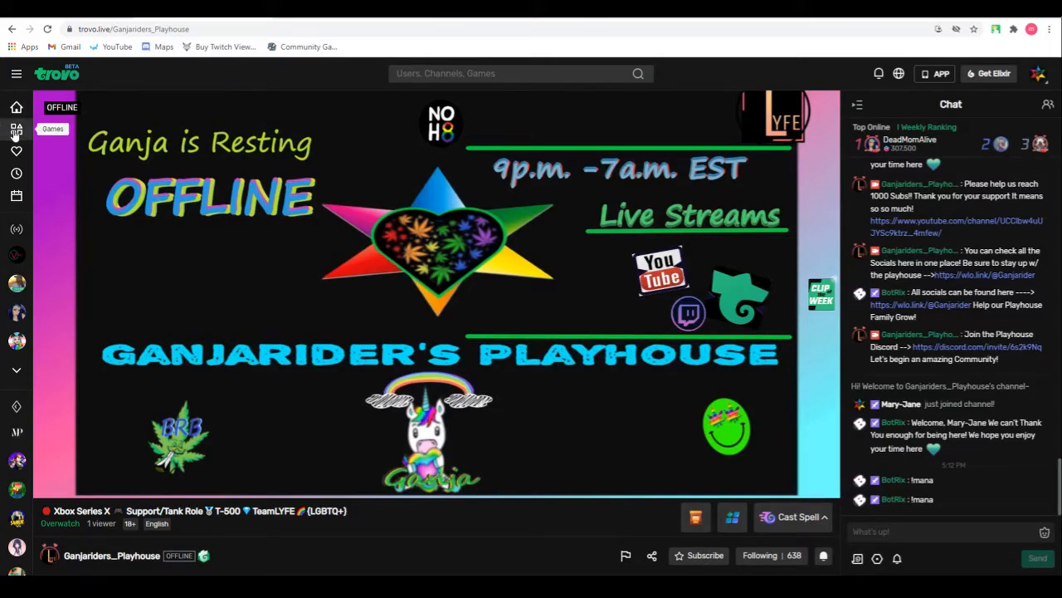
Open the games overview, search Trovo for ganjarider, and open the Ganjariders_Playhouse channel.
{"action": "left_click", "coordinate": [15, 133]}
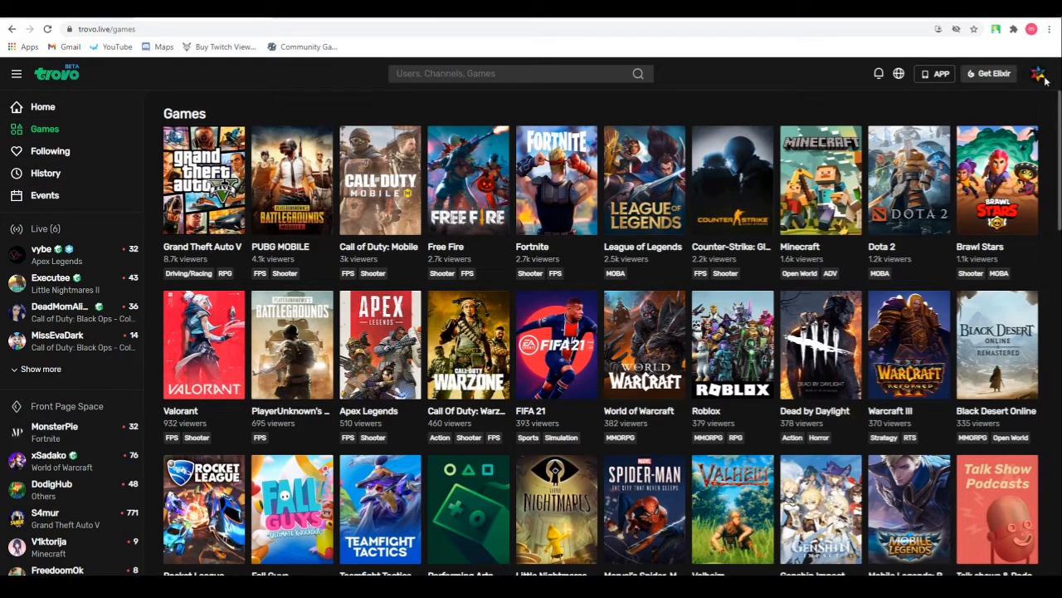
{"action": "left_click", "coordinate": [532, 76]}
{"action": "type", "text": "ga"}
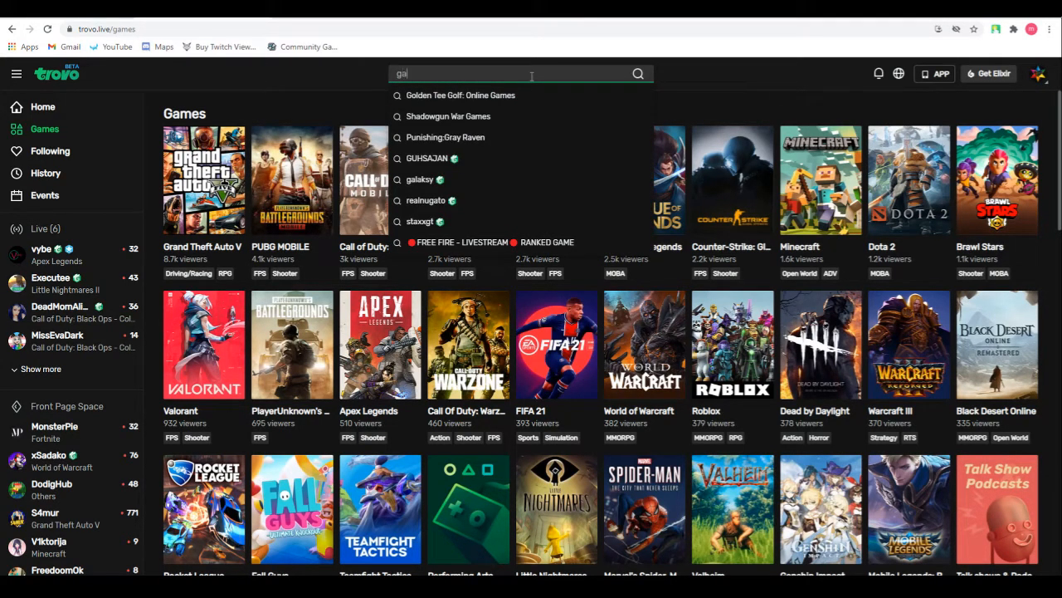
{"action": "type", "text": "bja"}
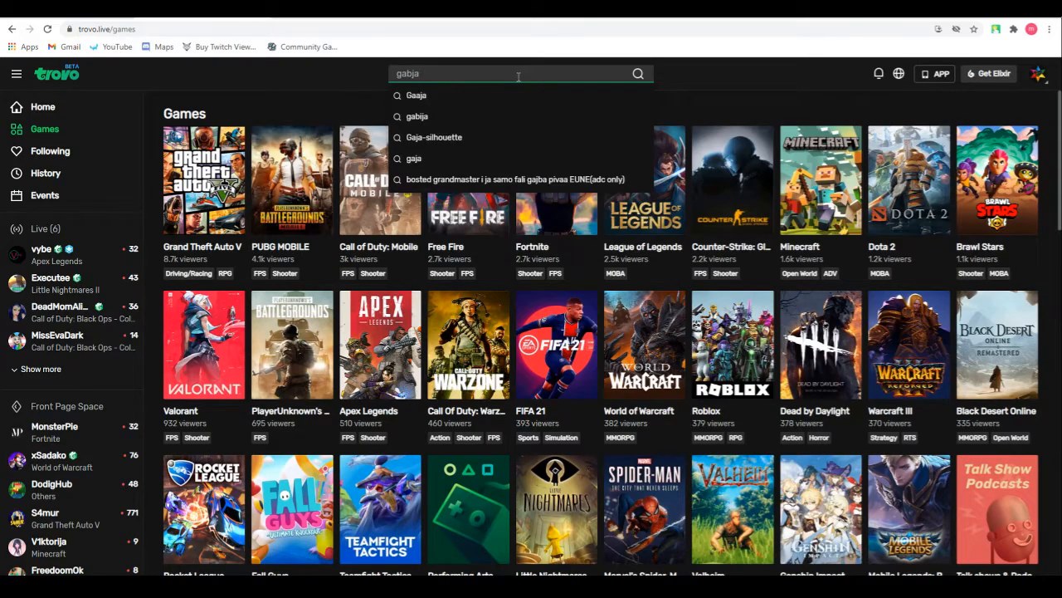
{"action": "key", "text": "BackSpace"}
{"action": "type", "text": "njarider"}
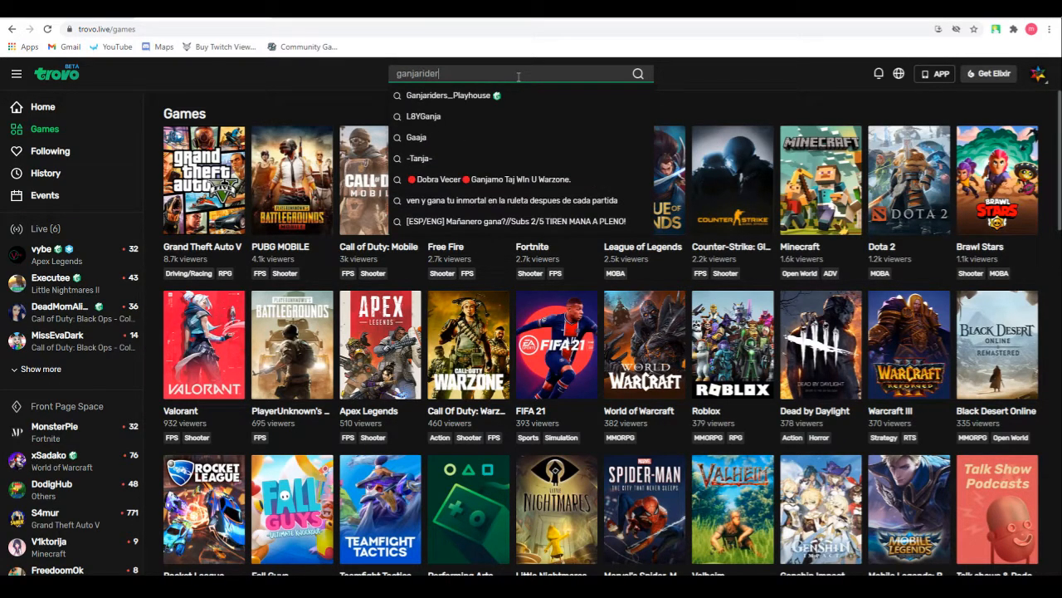
{"action": "left_click", "coordinate": [486, 97]}
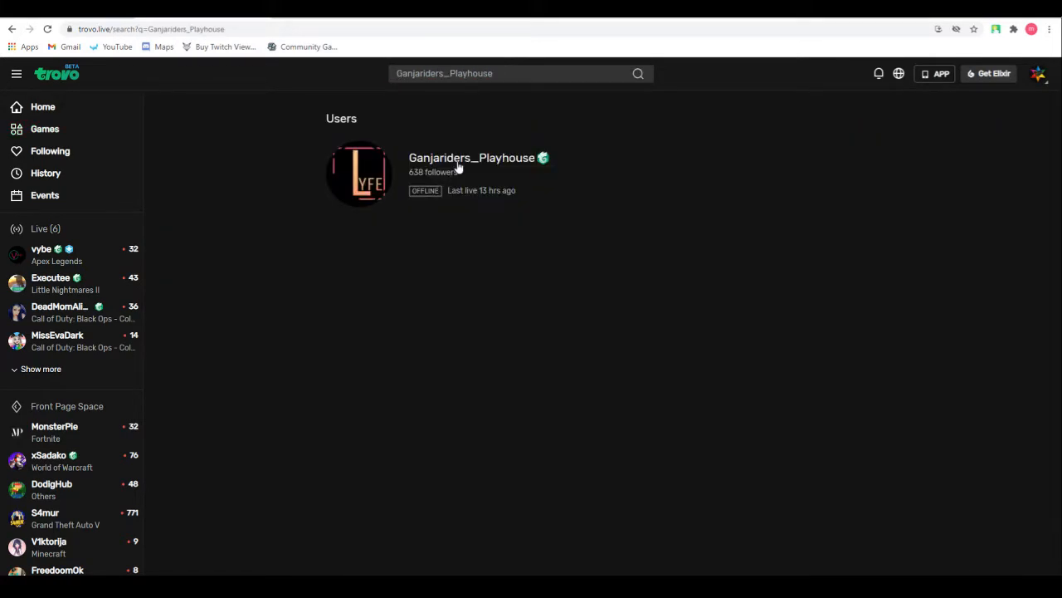
{"action": "left_click", "coordinate": [455, 161]}
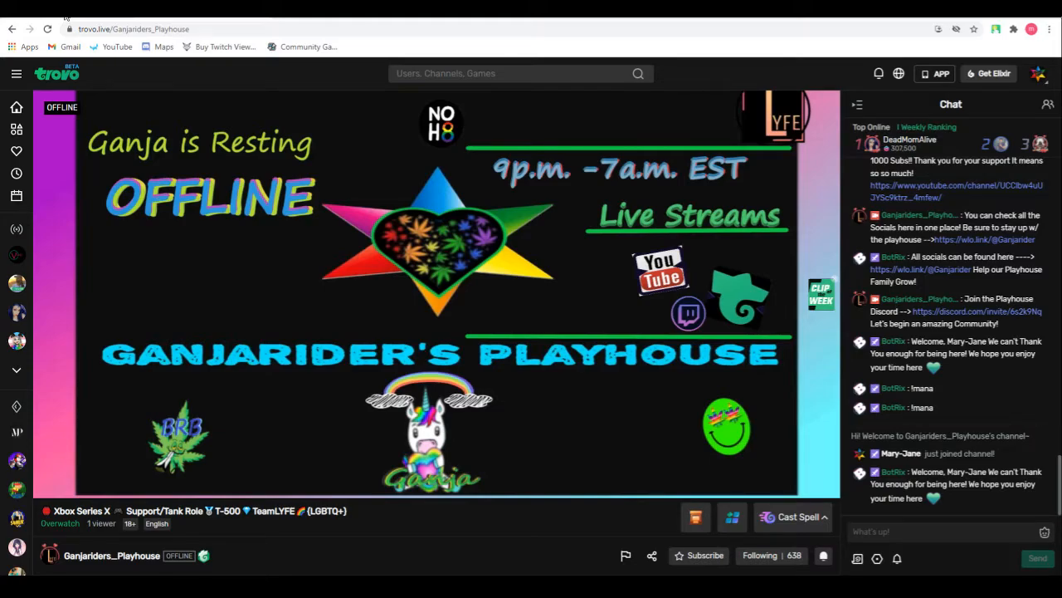
Return to the Google results, search for botrix.live, and open the Botrix site for Trovo streamers.
{"action": "left_click", "coordinate": [65, 15]}
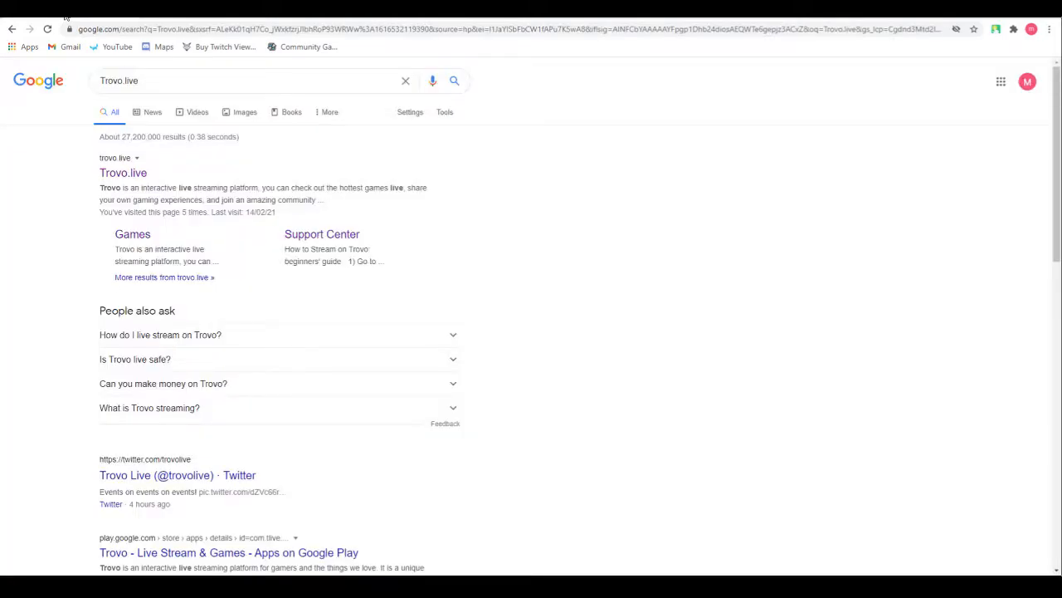
{"action": "triple_click", "coordinate": [165, 83]}
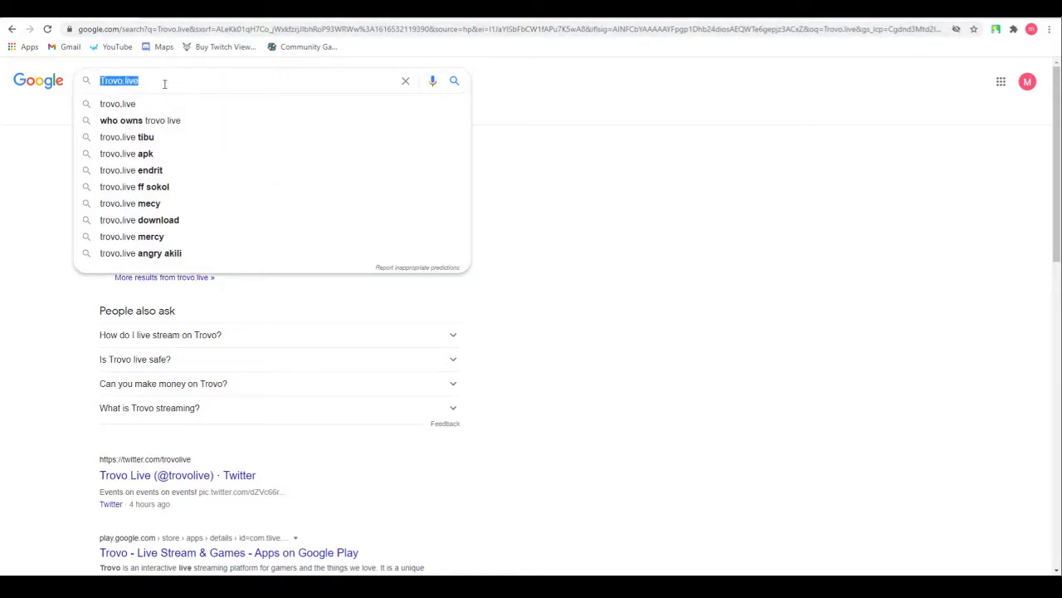
{"action": "type", "text": "bo"}
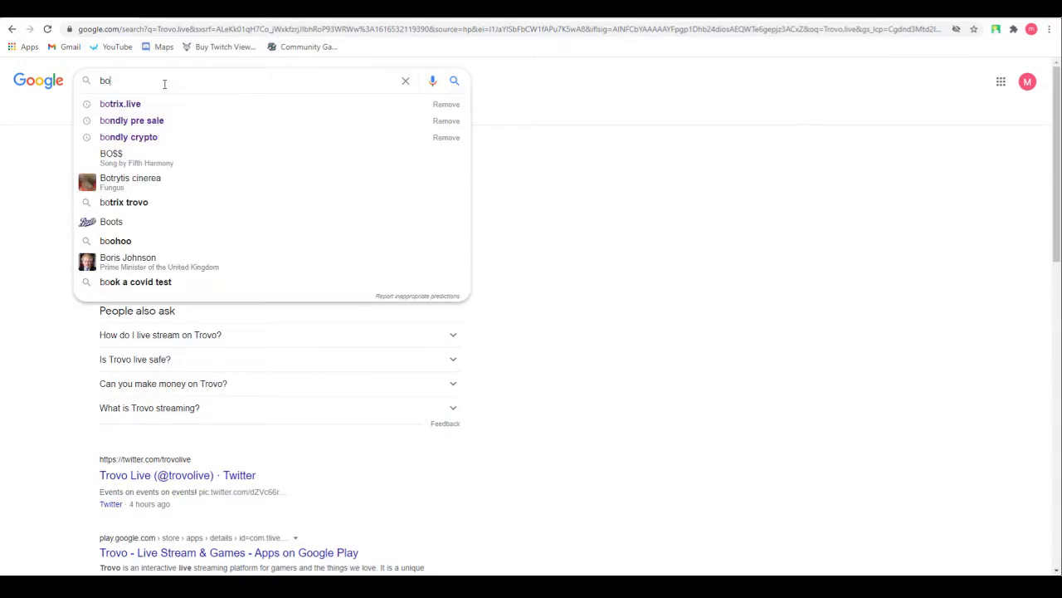
{"action": "type", "text": "trix"}
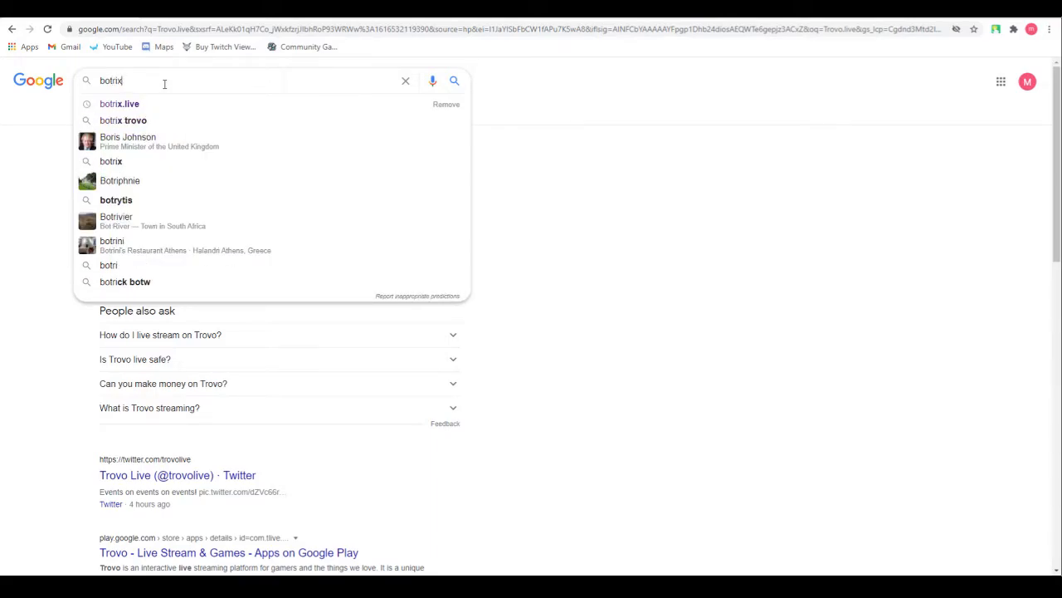
{"action": "type", "text": ".l"}
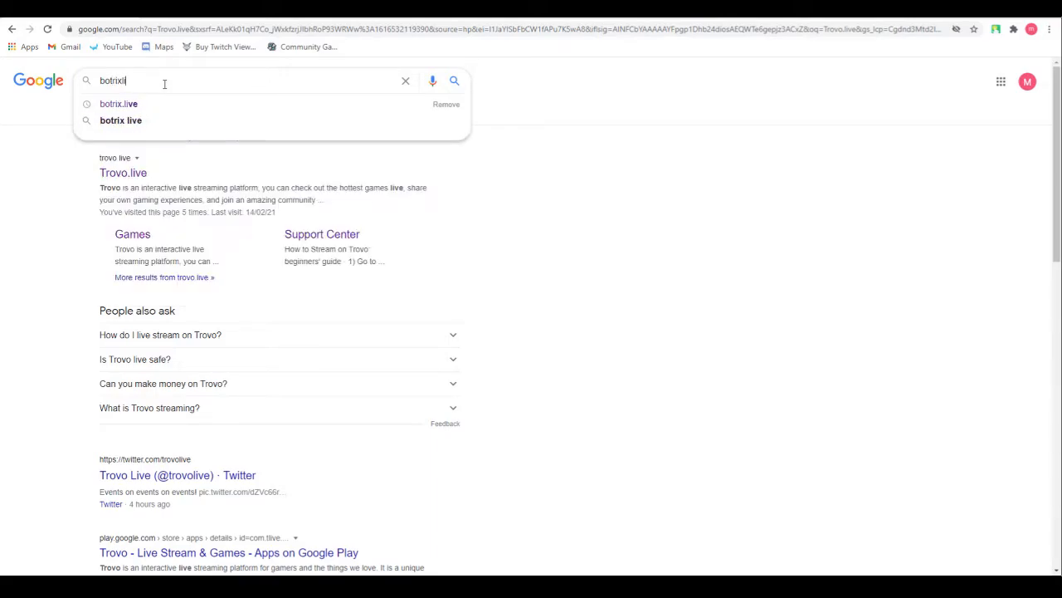
{"action": "key", "text": "BackSpace"}
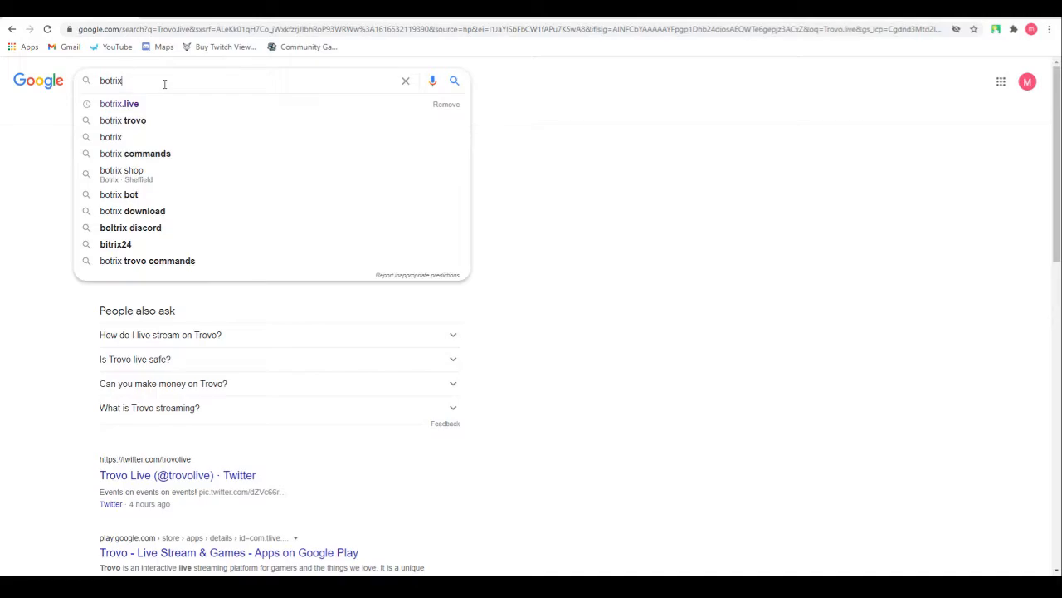
{"action": "left_click", "coordinate": [124, 103]}
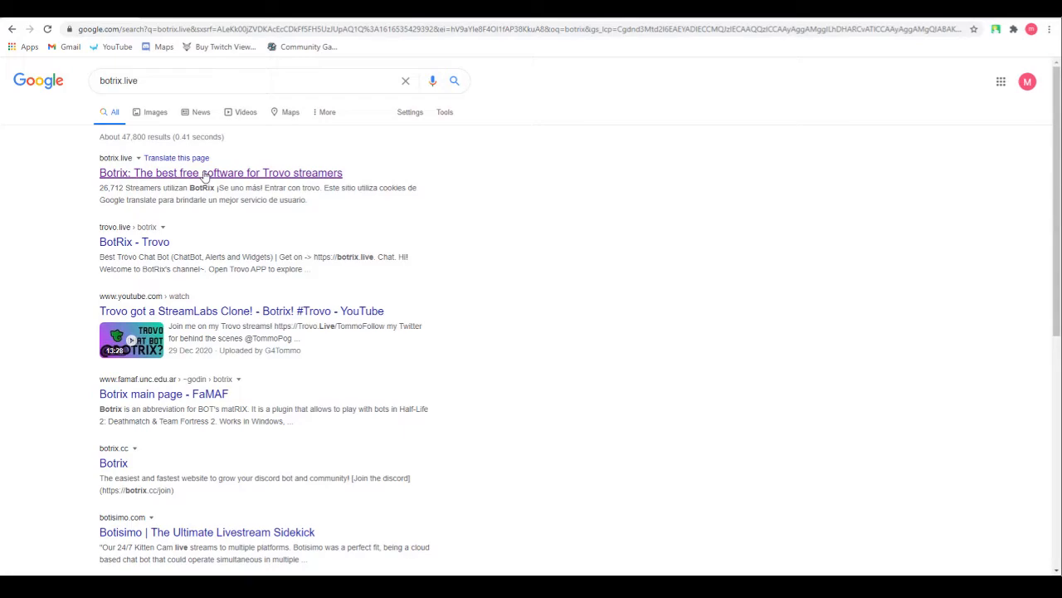
{"action": "left_click", "coordinate": [205, 173]}
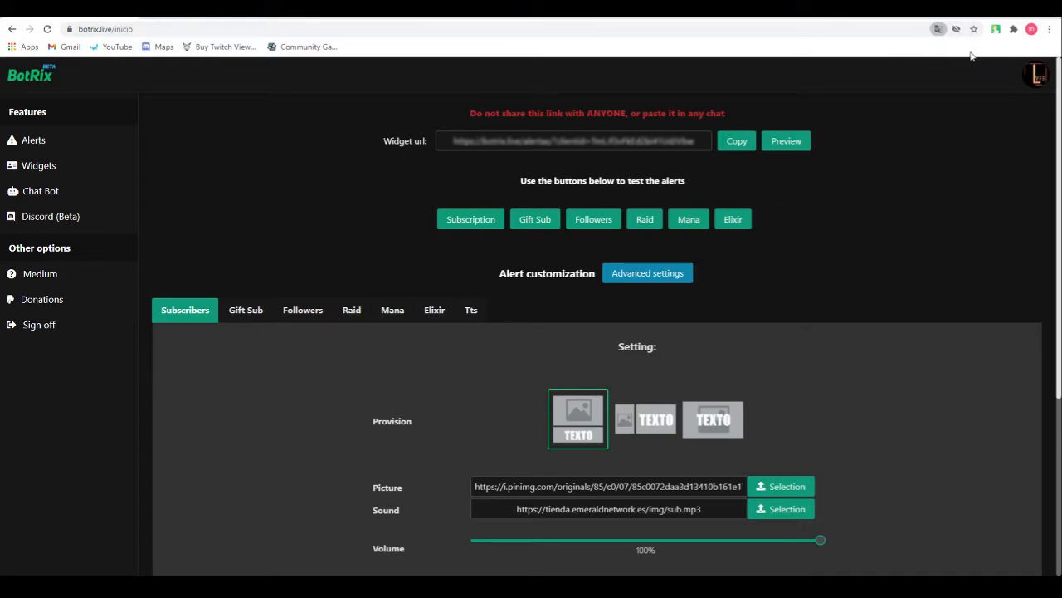
Sign off from BotRix and sign back in through Trovo, entering the account login and password.
{"action": "left_click", "coordinate": [1036, 73]}
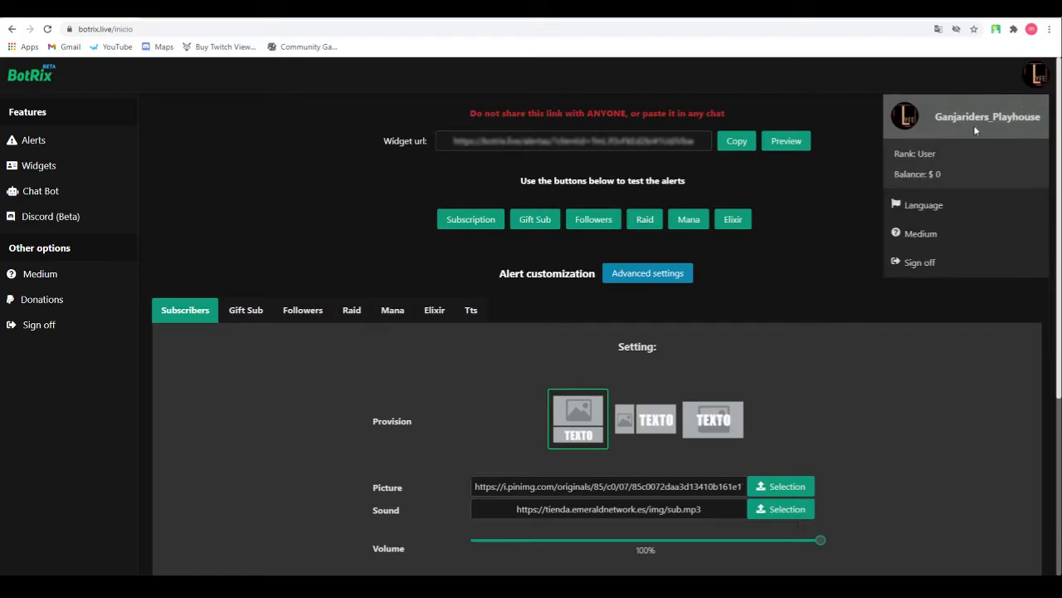
{"action": "left_click", "coordinate": [919, 263]}
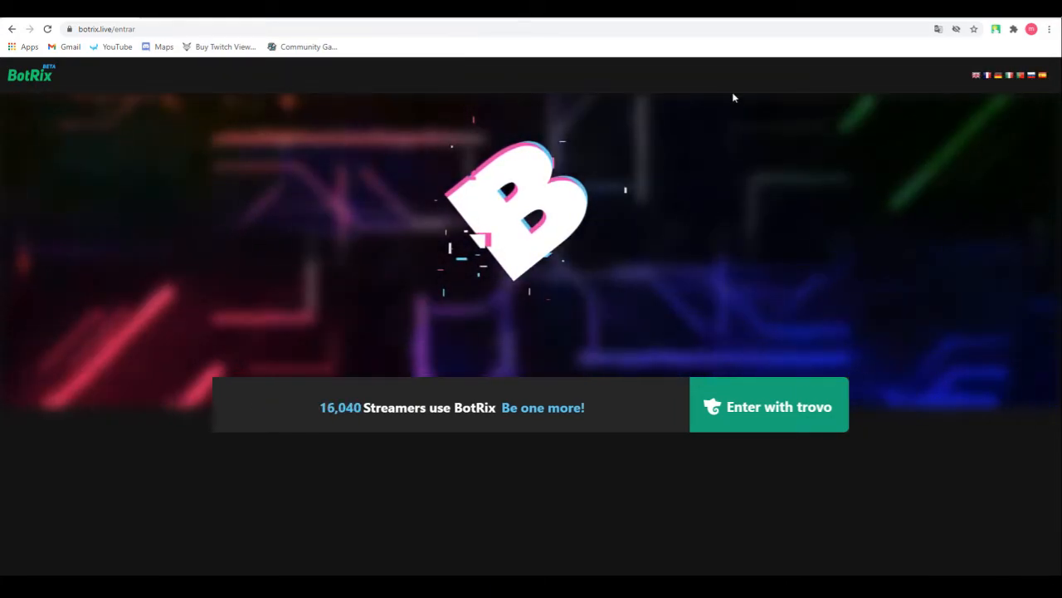
{"action": "left_click", "coordinate": [794, 406]}
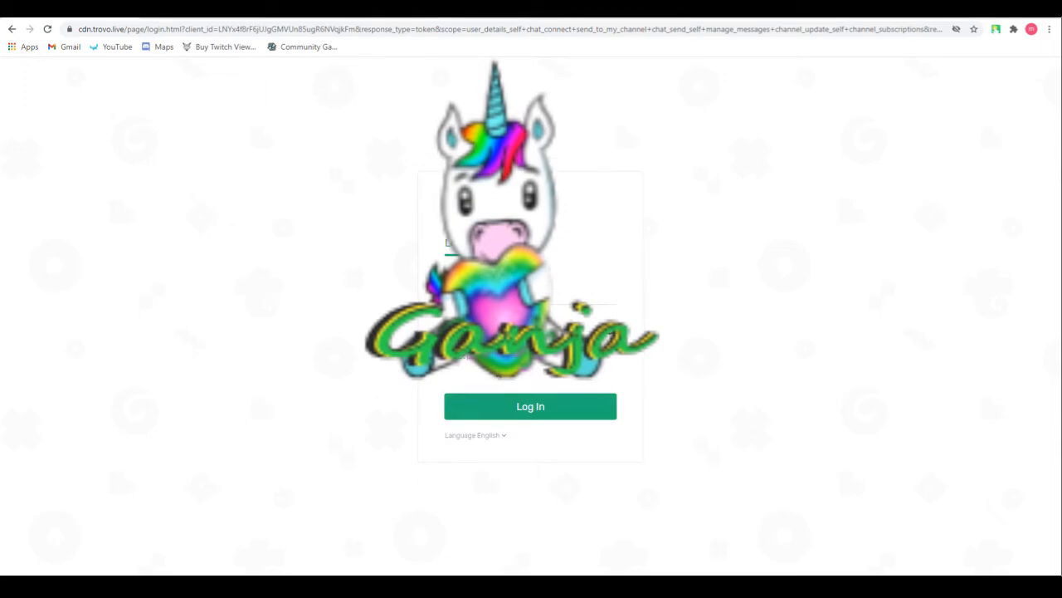
{"action": "key", "text": "Tab"}
{"action": "type", "text": "m"}
{"action": "key", "text": "Tab"}
{"action": "left_click", "coordinate": [536, 410]}
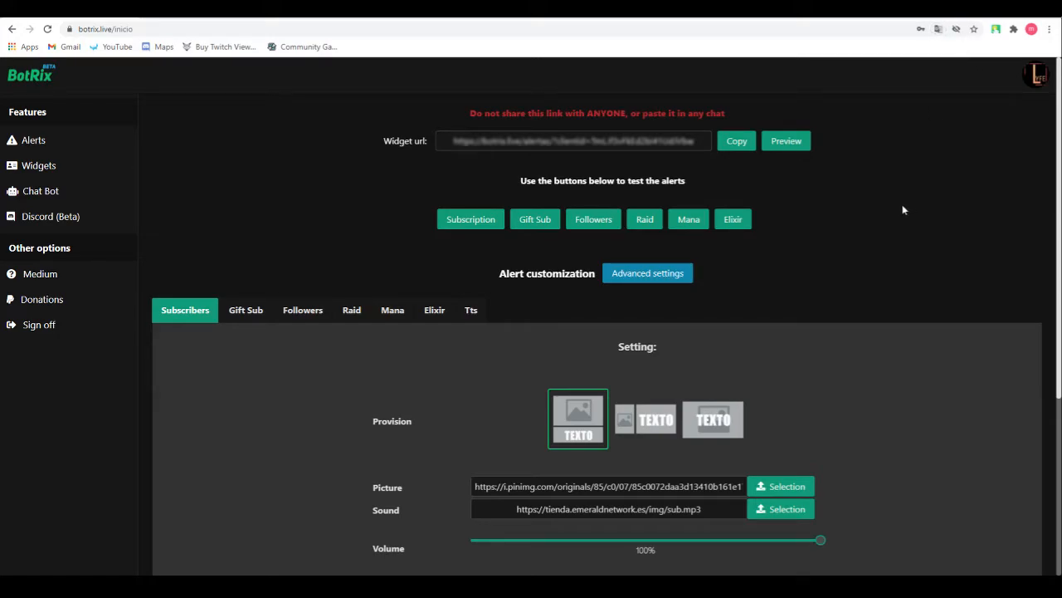
Try the side-by-side and overlaid alert layouts for subscribers, and switch back to the layout with the picture above the text.
{"action": "left_click", "coordinate": [57, 199]}
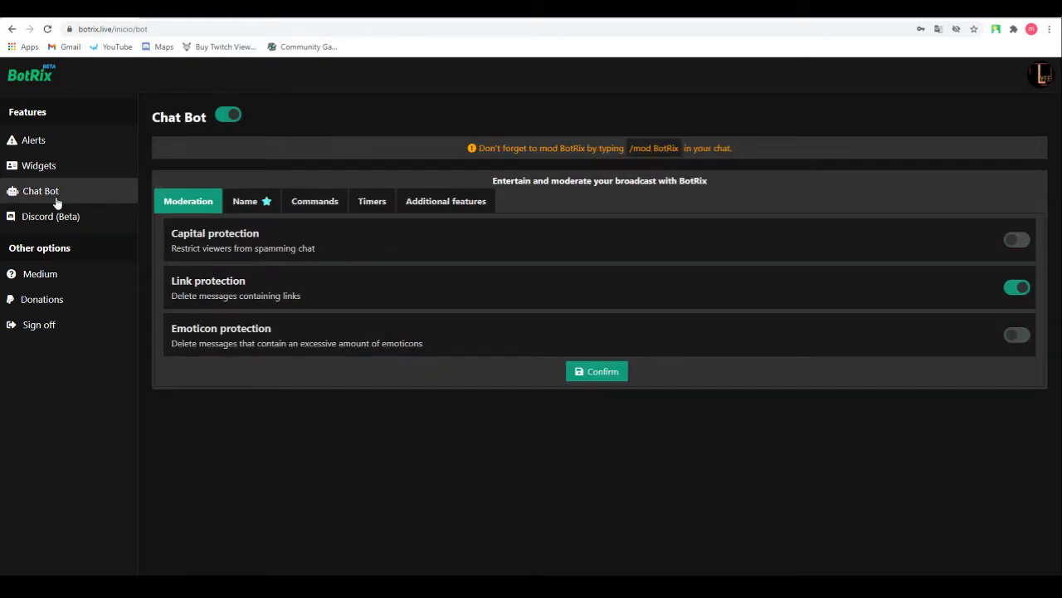
{"action": "left_click", "coordinate": [36, 142]}
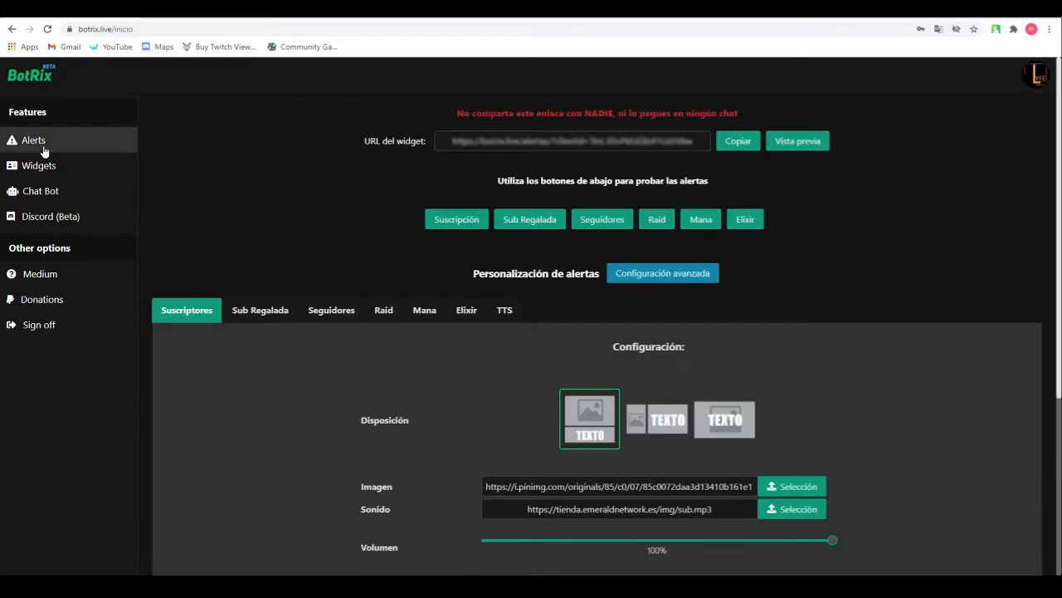
{"action": "scroll", "coordinate": [419, 398], "scroll_direction": "down", "scroll_amount": 2}
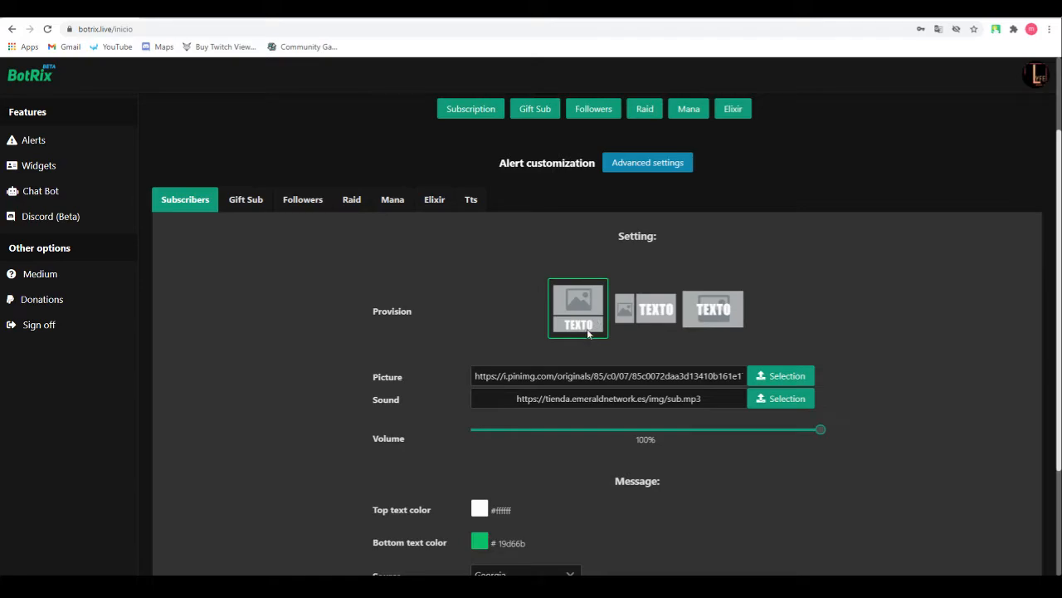
{"action": "left_click", "coordinate": [657, 307]}
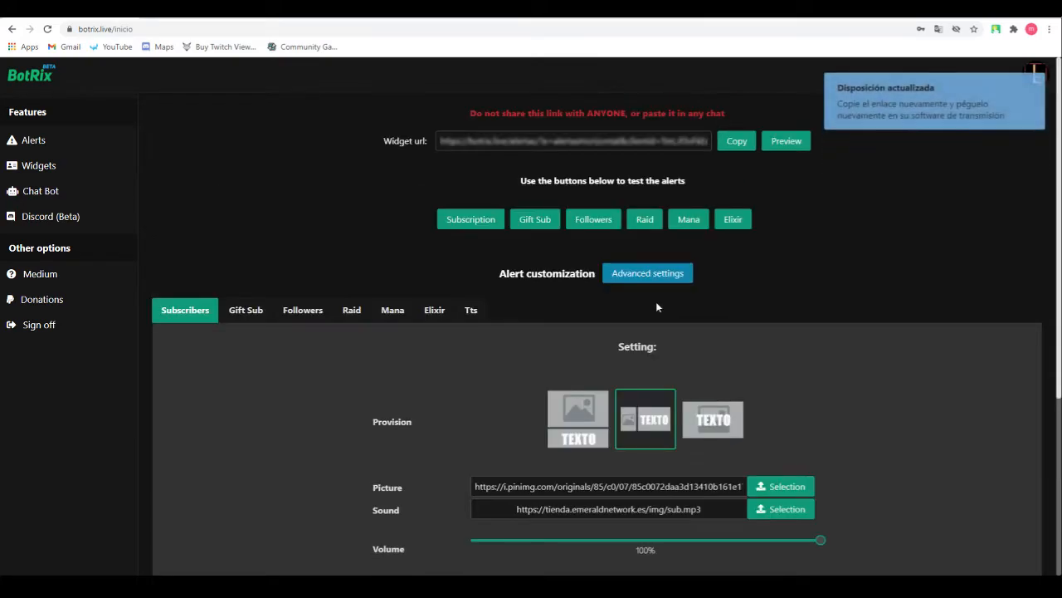
{"action": "left_click", "coordinate": [710, 420]}
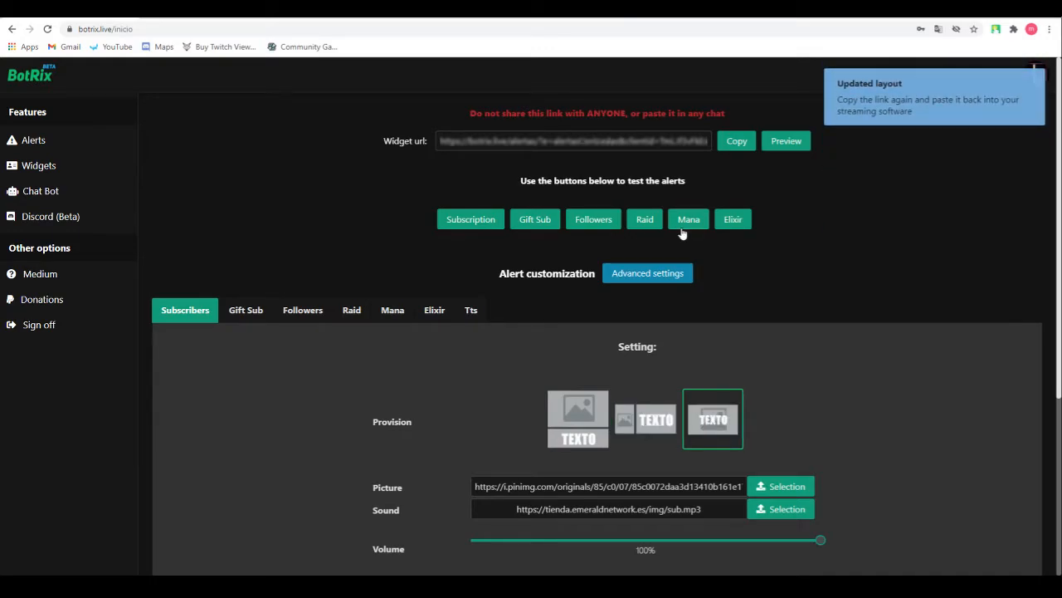
{"action": "left_click", "coordinate": [585, 417]}
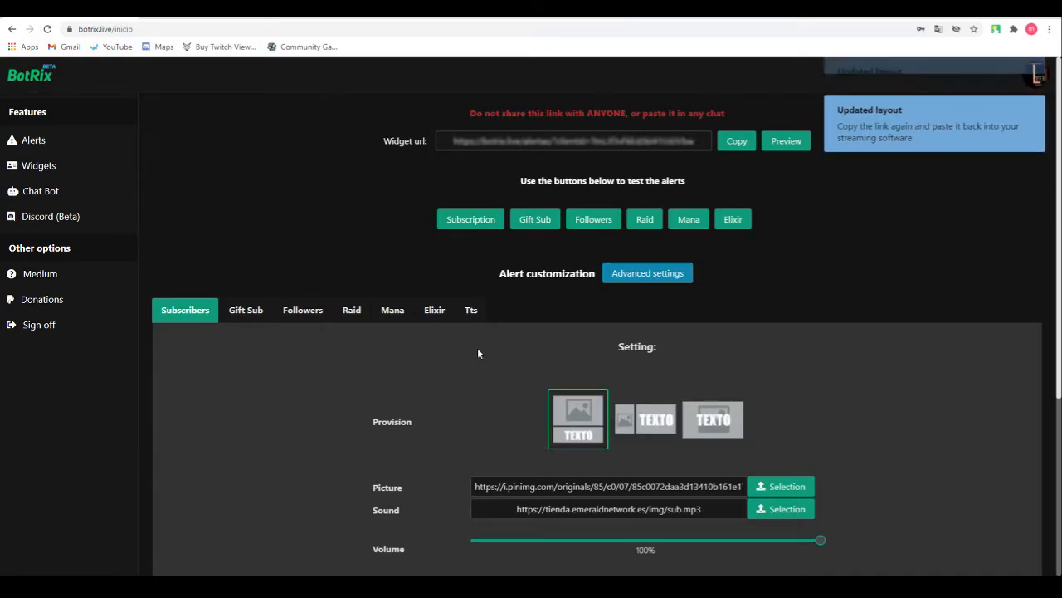
View the top text color picker and the available fonts in the subscriber alert's message settings, leaving both without choosing anything.
{"action": "scroll", "coordinate": [477, 353], "scroll_direction": "down", "scroll_amount": 3}
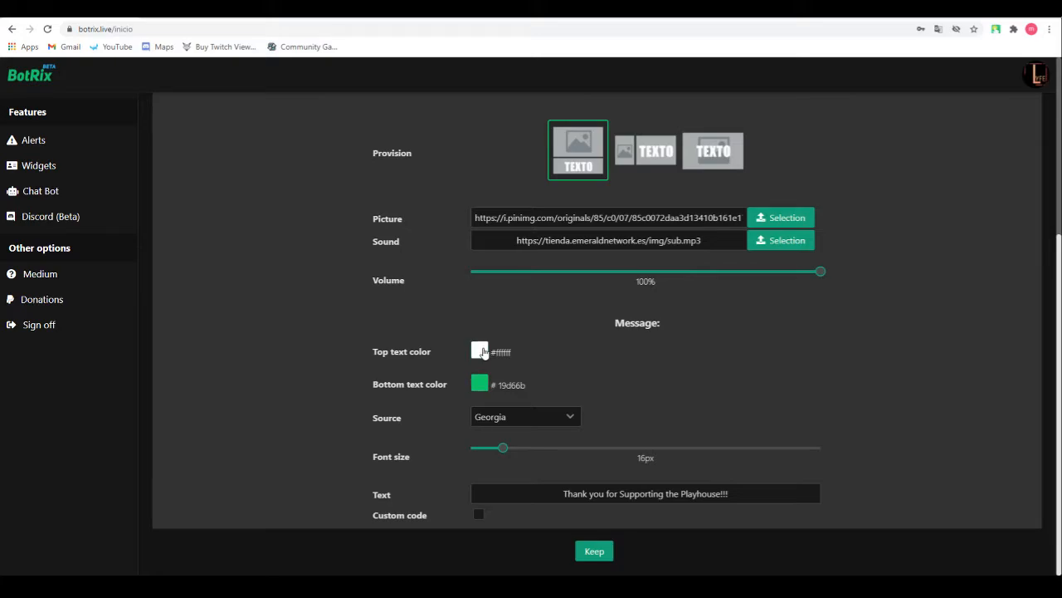
{"action": "left_click", "coordinate": [479, 351]}
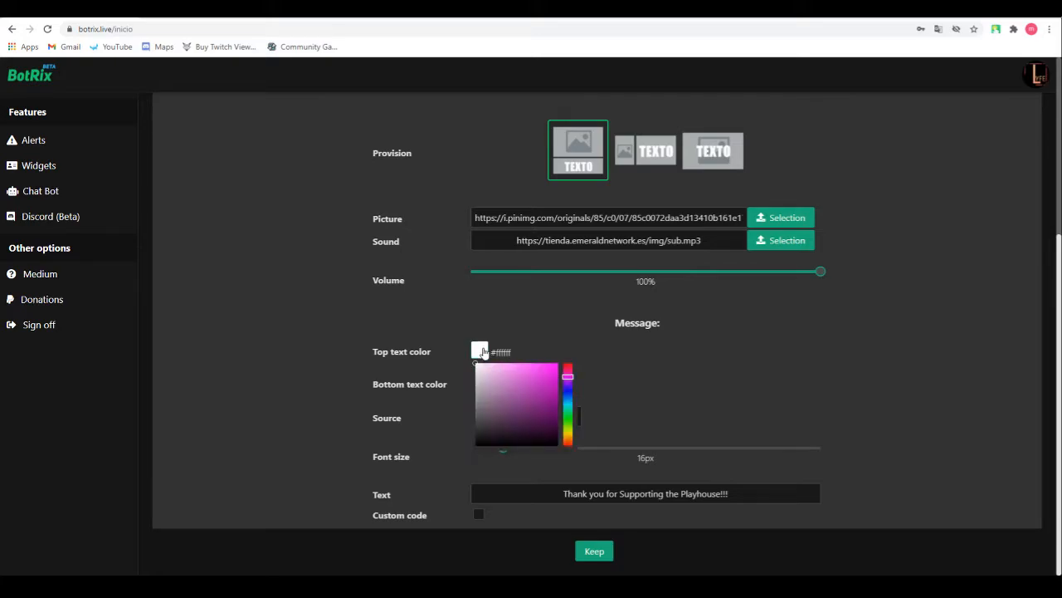
{"action": "left_click", "coordinate": [516, 300]}
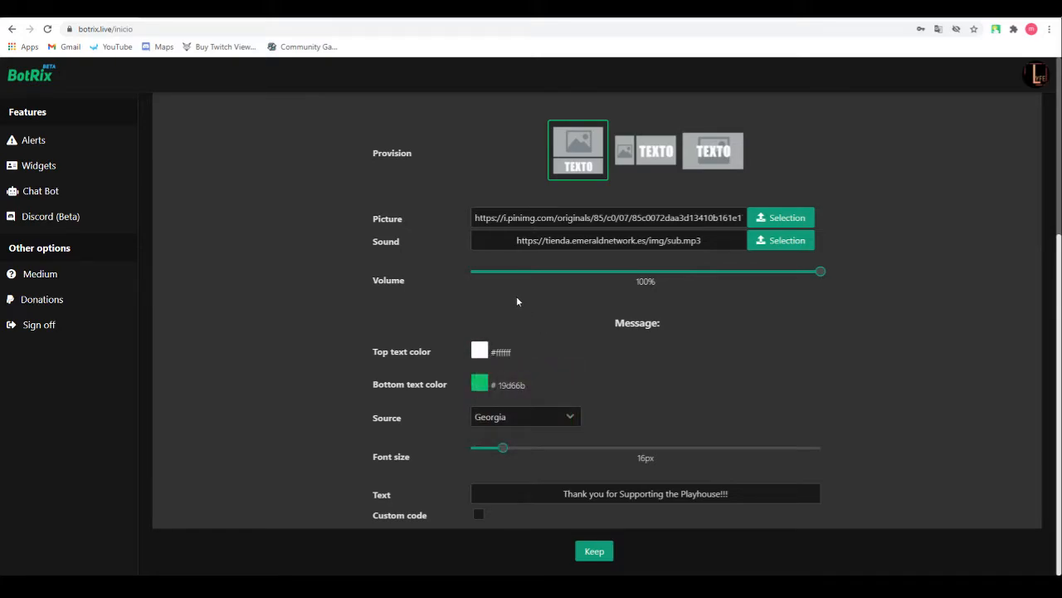
{"action": "left_click", "coordinate": [572, 420]}
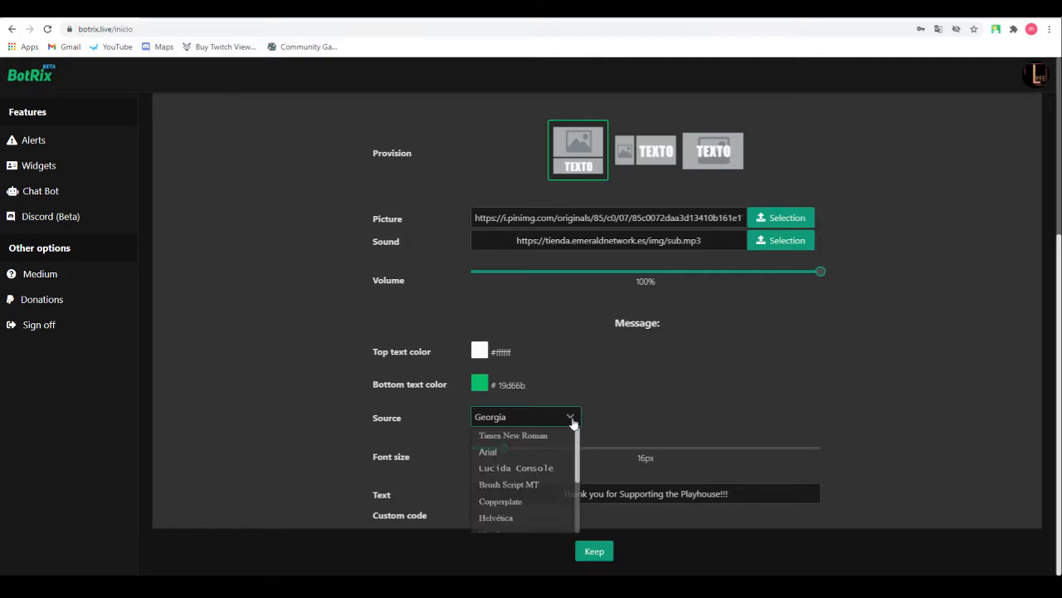
{"action": "left_click", "coordinate": [660, 388]}
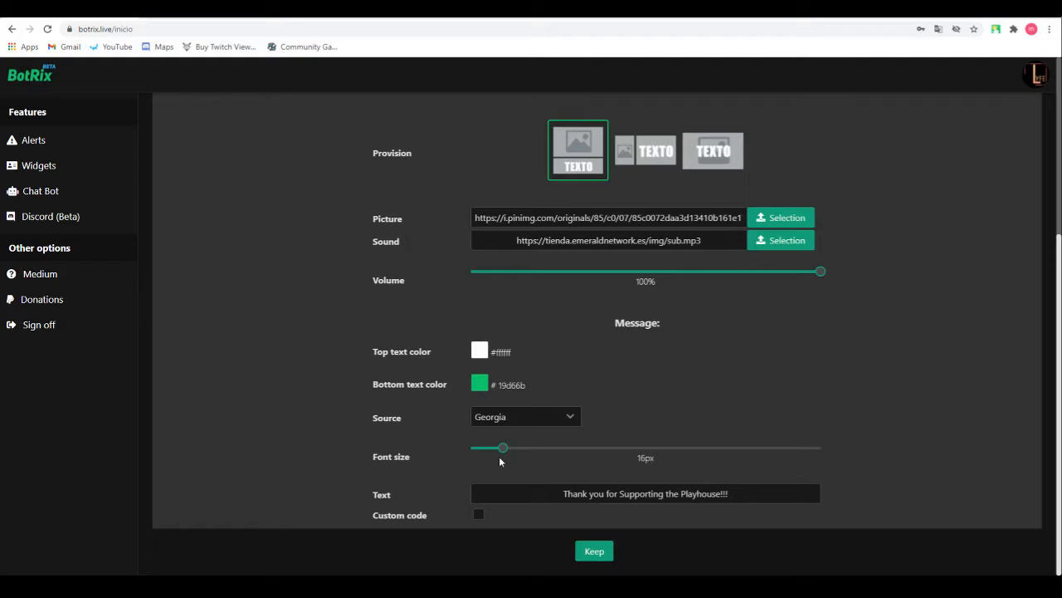
Look through the alert customization settings for Gift Sub, Followers, Raid, Mana, Elixir and Tts, and return to the Subscribers settings.
{"action": "left_click", "coordinate": [540, 502]}
{"action": "scroll", "coordinate": [579, 468], "scroll_direction": "up", "scroll_amount": 3}
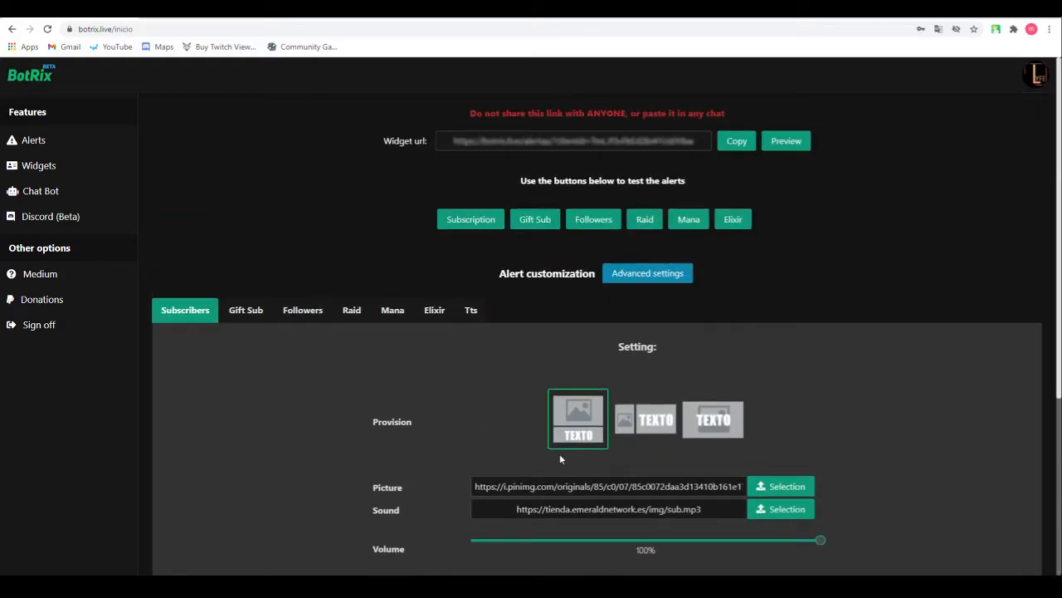
{"action": "left_click", "coordinate": [258, 321]}
{"action": "left_click", "coordinate": [301, 317]}
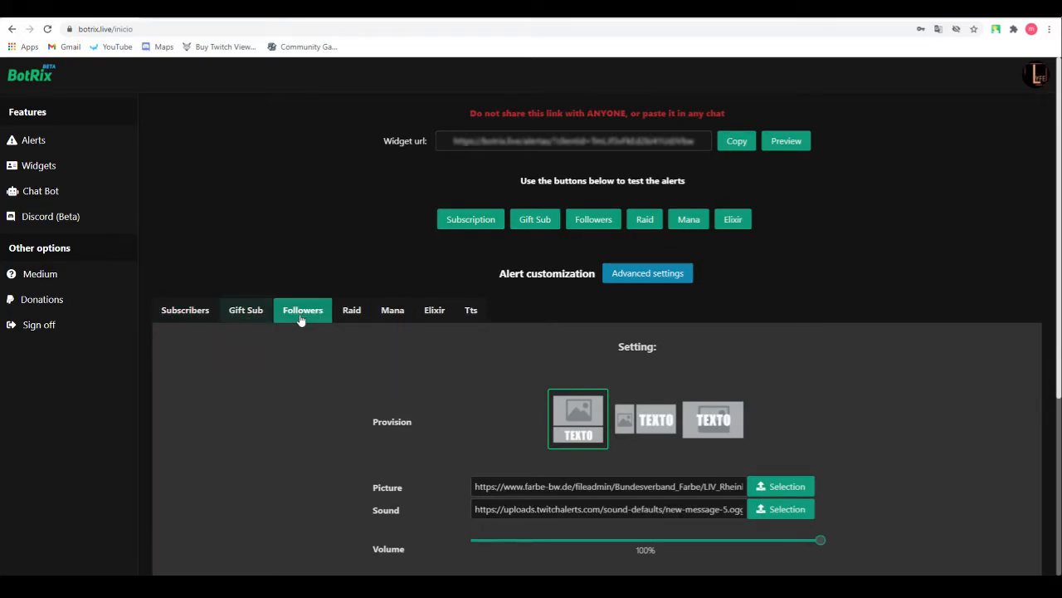
{"action": "left_click", "coordinate": [359, 320]}
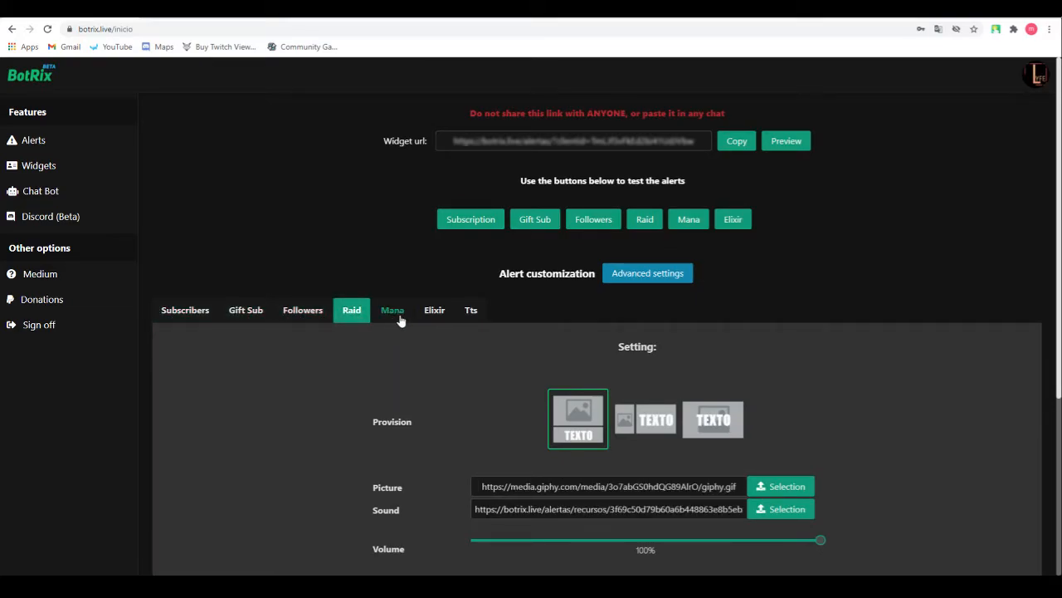
{"action": "left_click", "coordinate": [400, 319]}
{"action": "left_click", "coordinate": [443, 319]}
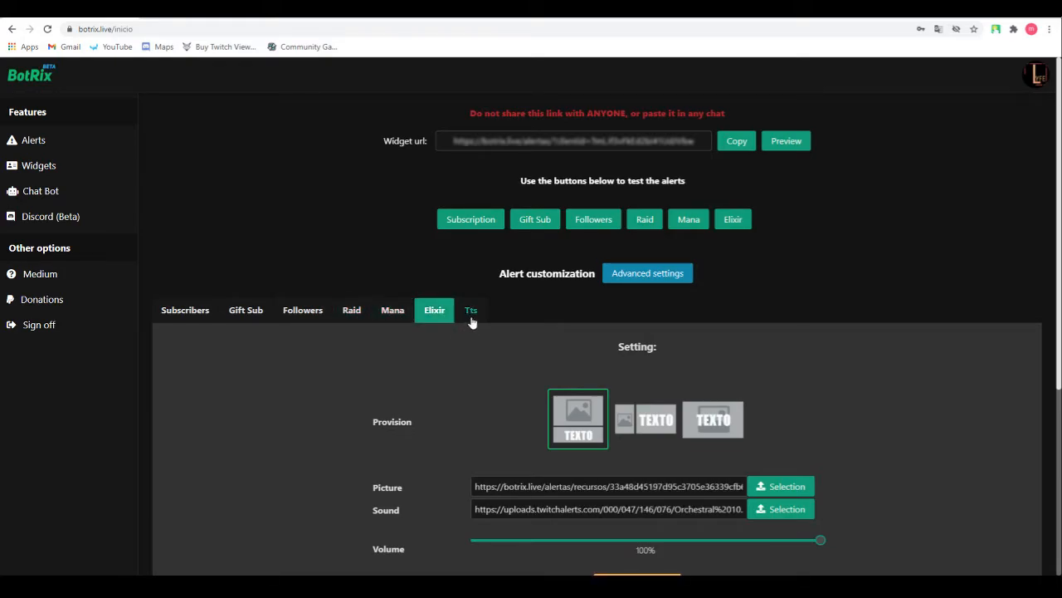
{"action": "left_click", "coordinate": [471, 320]}
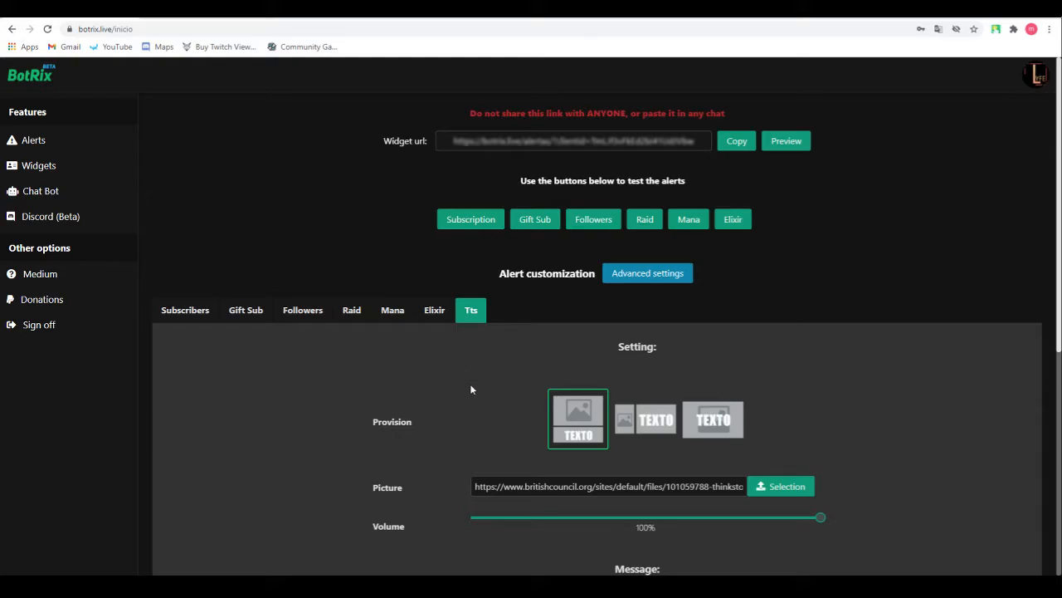
{"action": "left_click", "coordinate": [190, 322]}
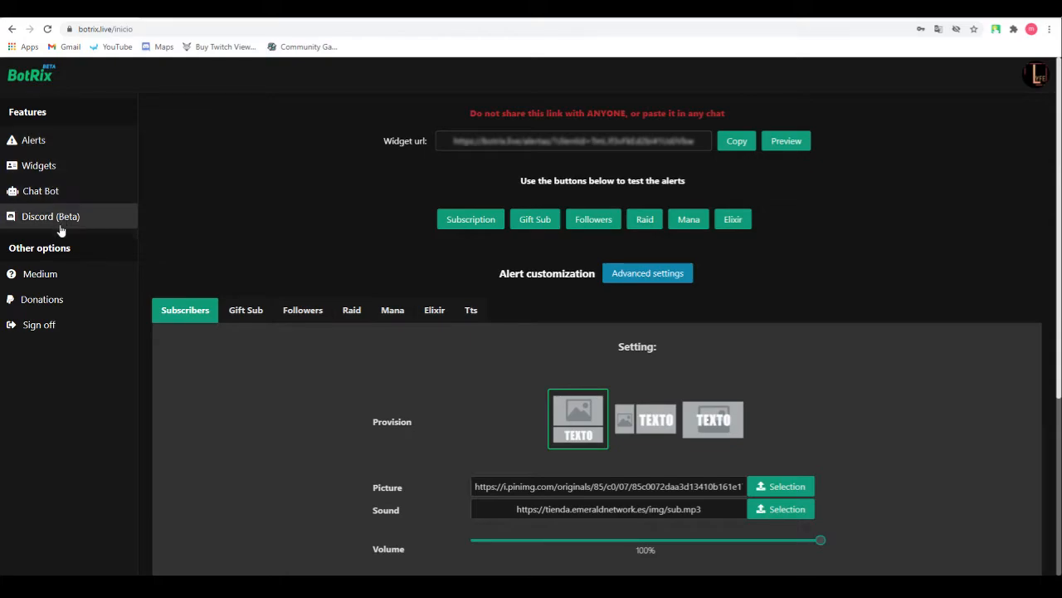
View the widget gallery and the Chat Bot moderation settings.
{"action": "left_click", "coordinate": [55, 170]}
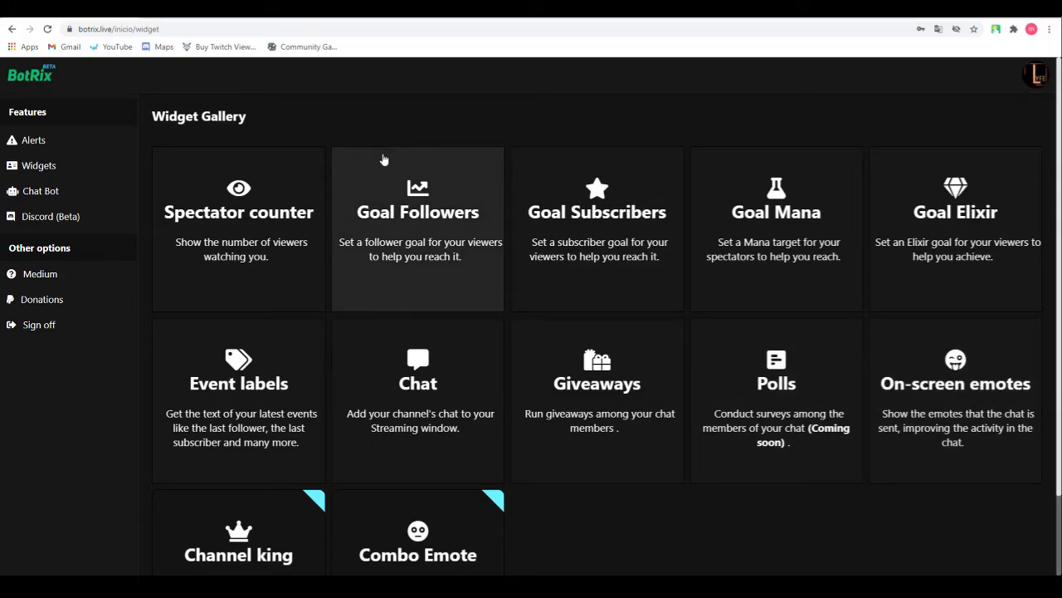
{"action": "left_click", "coordinate": [33, 192]}
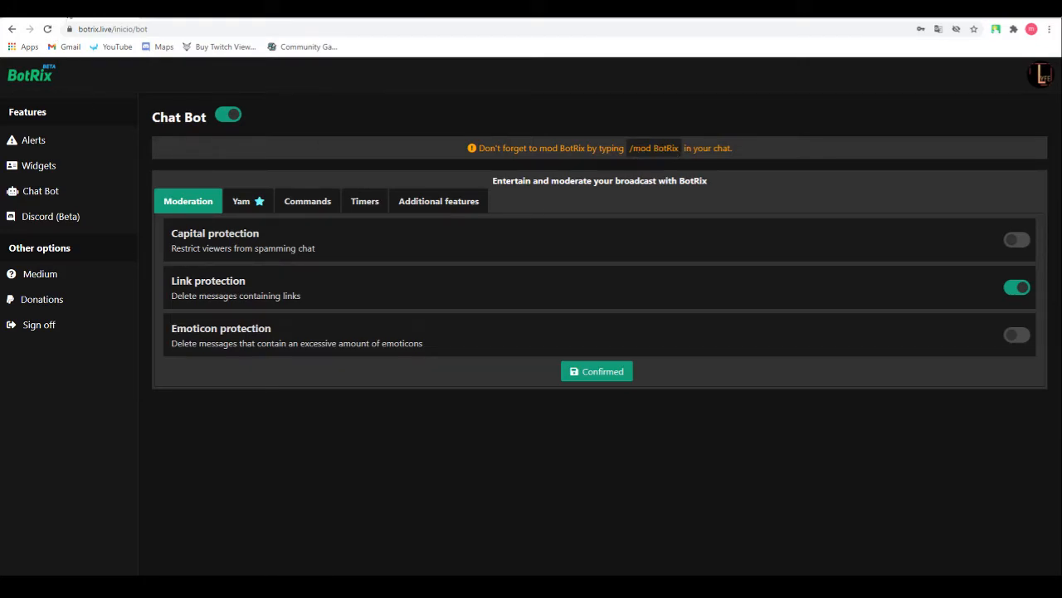
{"action": "left_click", "coordinate": [202, 17]}
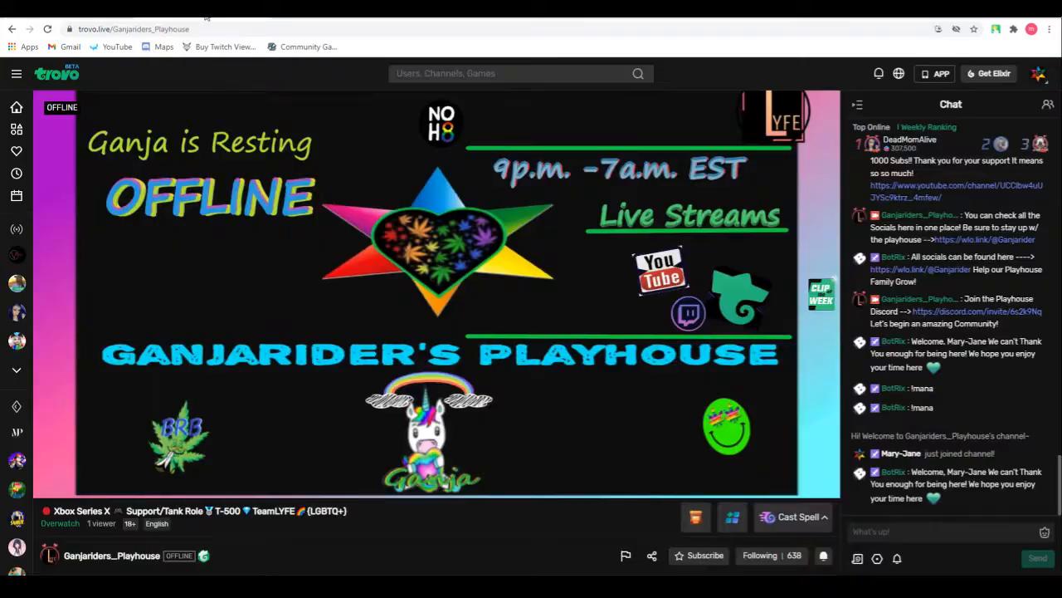
{"action": "left_click", "coordinate": [890, 536]}
{"action": "type", "text": "/mod"}
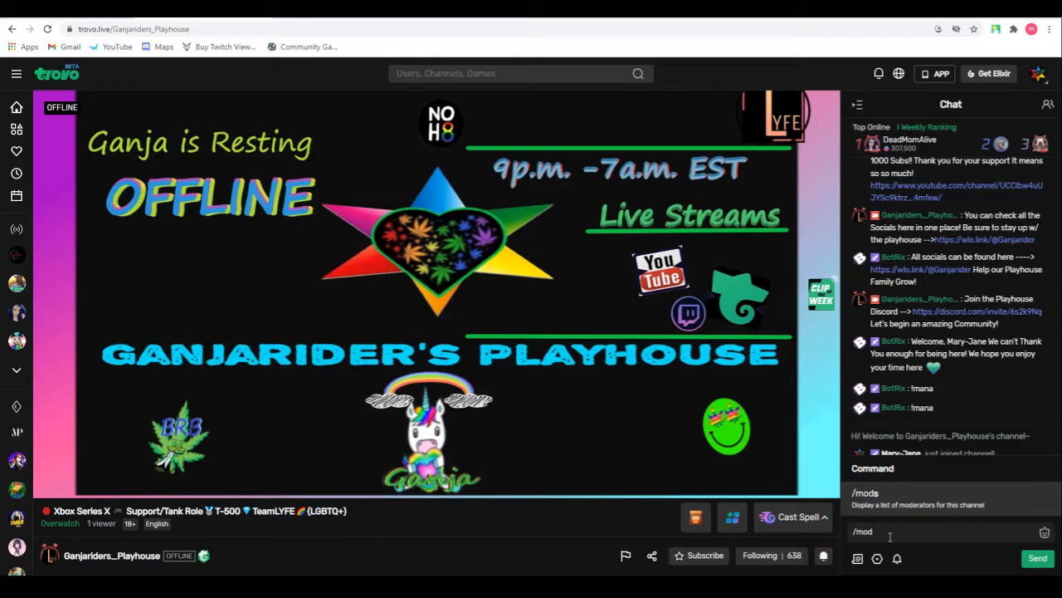
{"action": "type", "text": " @"}
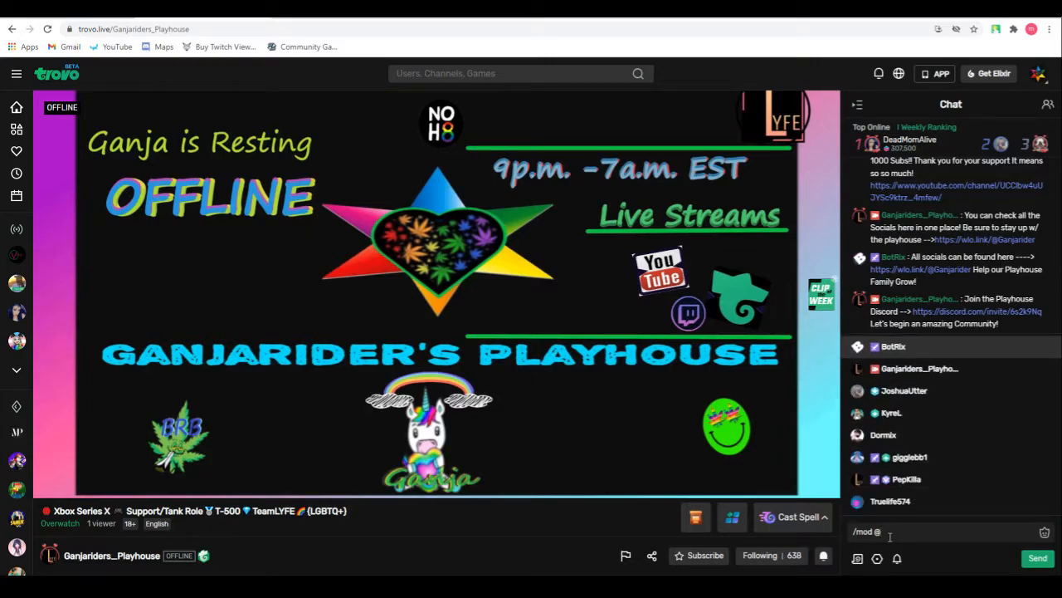
{"action": "left_click", "coordinate": [893, 352]}
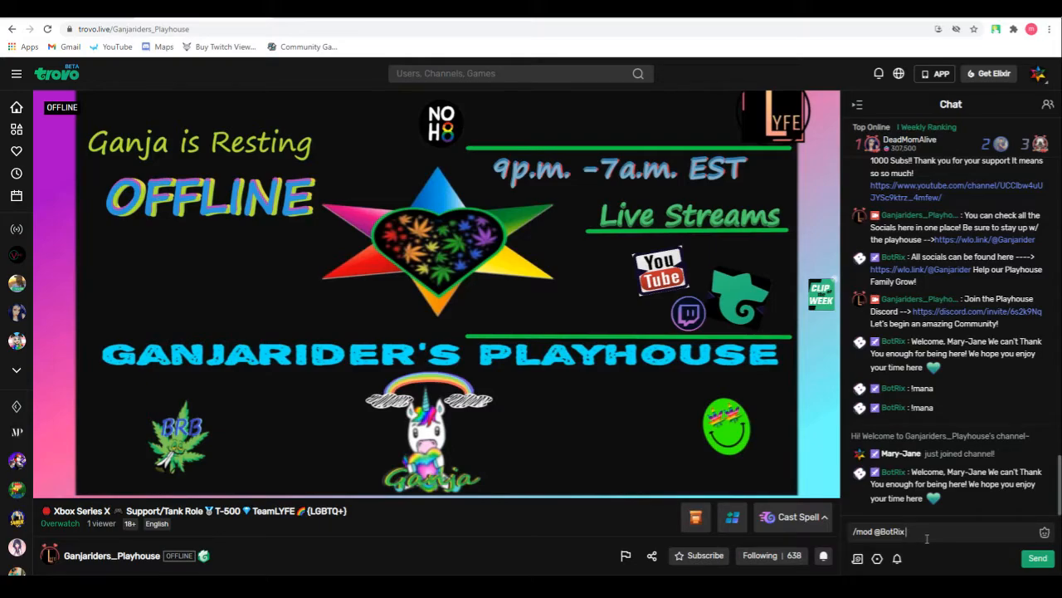
{"action": "key", "text": "Return"}
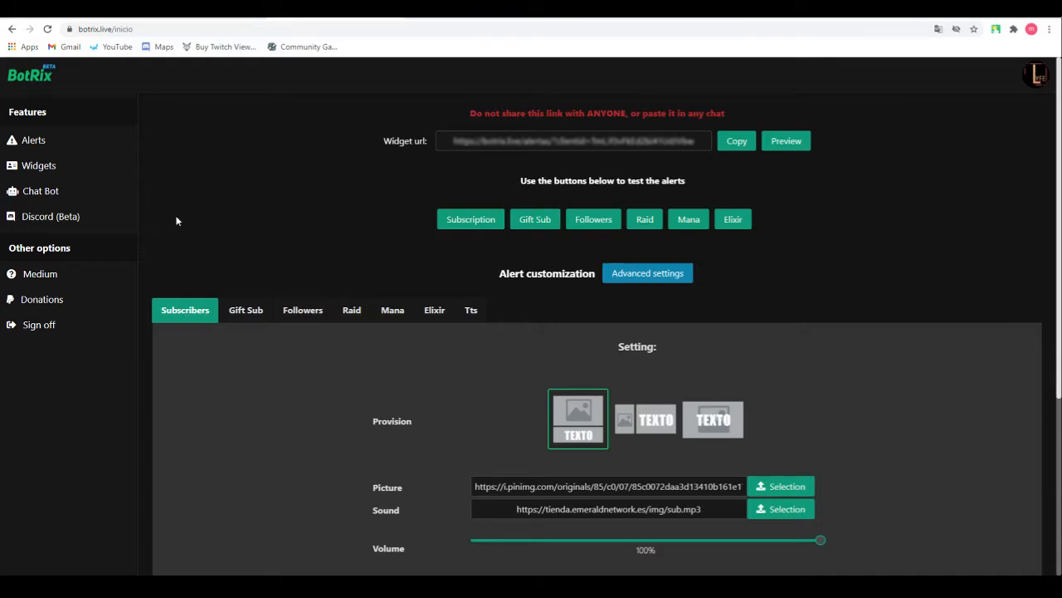
Review the subscriber alert's layout, picture, sound, volume and message settings on the BotRix alerts page.
{"action": "scroll", "coordinate": [425, 473], "scroll_direction": "down", "scroll_amount": 2}
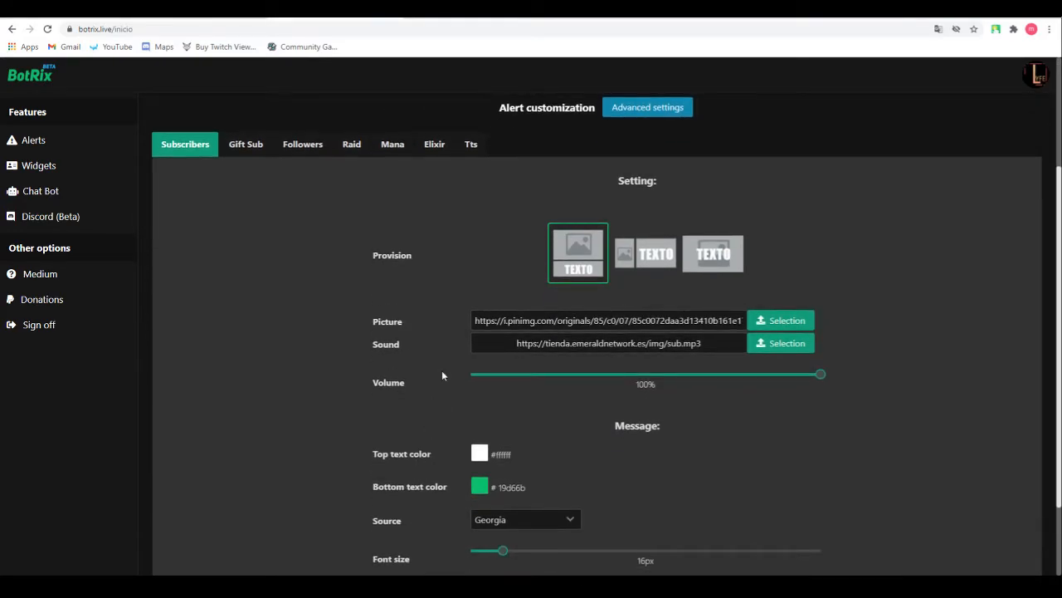
{"action": "scroll", "coordinate": [571, 341], "scroll_direction": "down", "scroll_amount": 1}
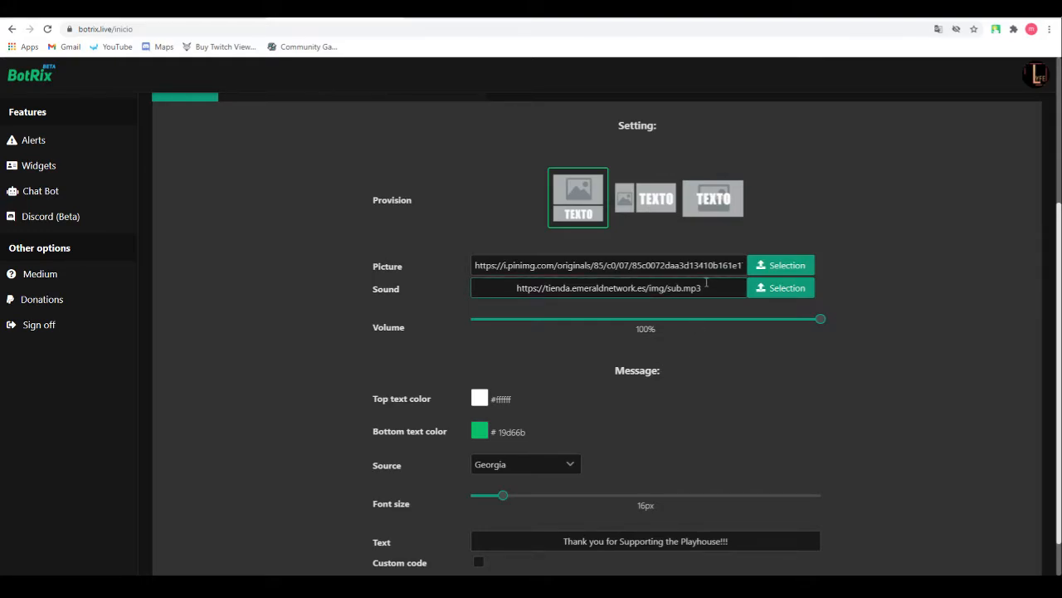
{"action": "scroll", "coordinate": [702, 380], "scroll_direction": "down", "scroll_amount": 1}
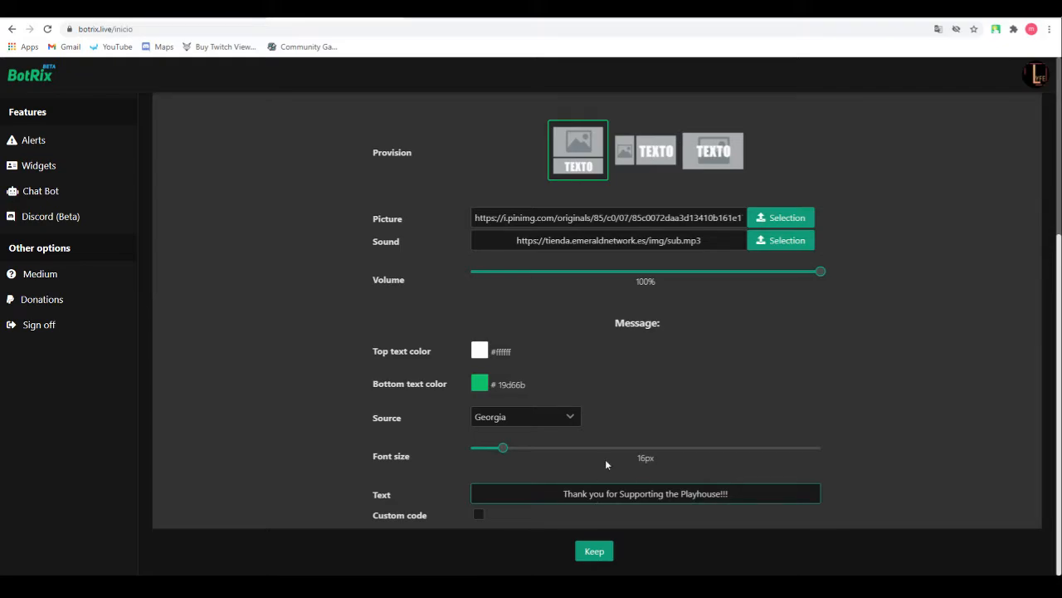
{"action": "scroll", "coordinate": [437, 198], "scroll_direction": "up", "scroll_amount": 3}
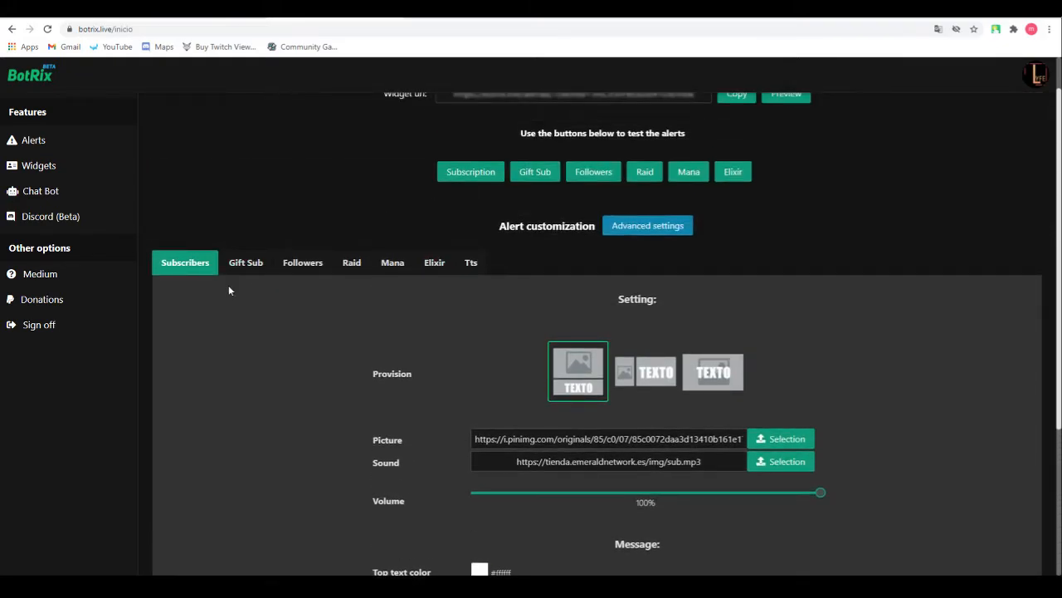
View the follower alert settings and the advanced alert configuration, closing it without changes, and compare the subscriber and follower settings.
{"action": "left_click", "coordinate": [313, 273]}
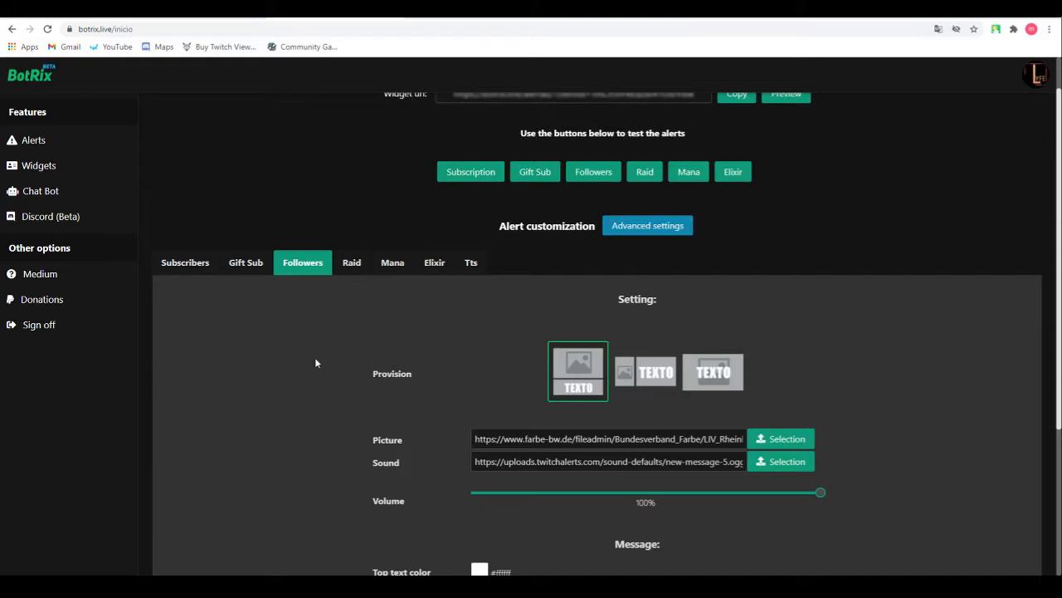
{"action": "left_click", "coordinate": [664, 231]}
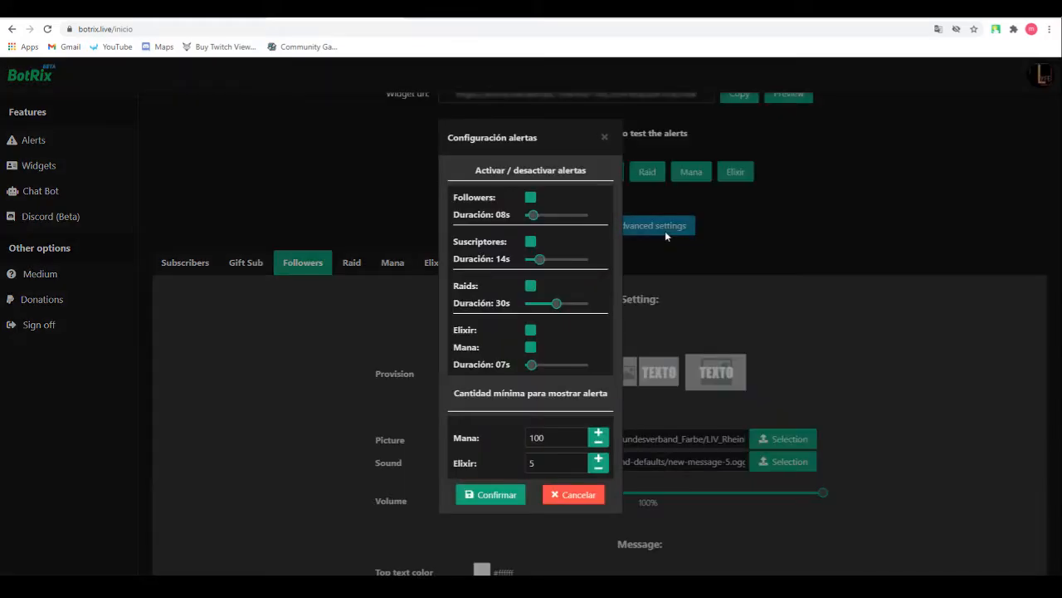
{"action": "left_click", "coordinate": [604, 138]}
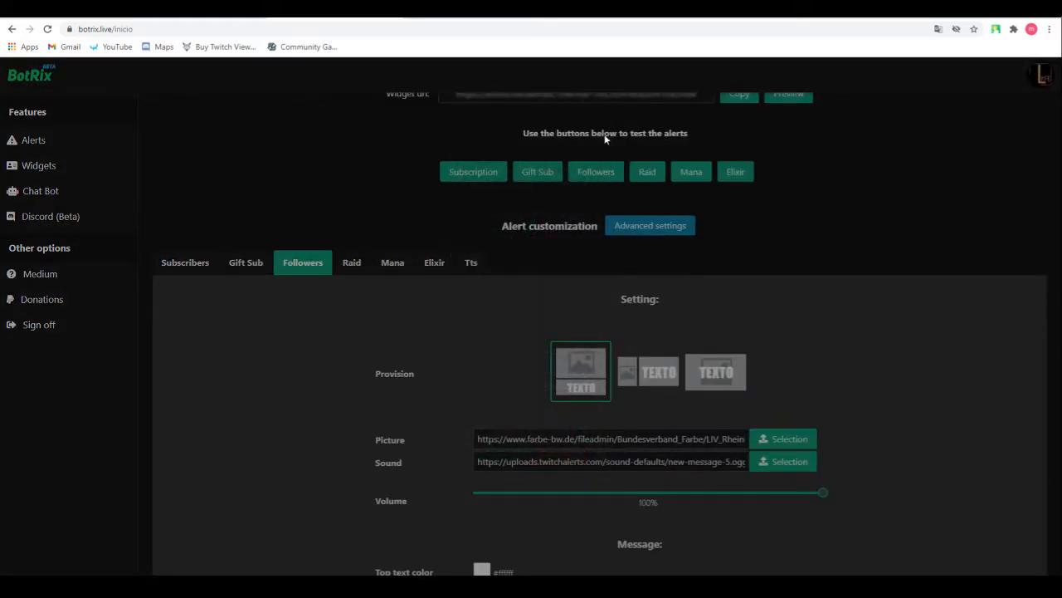
{"action": "left_click", "coordinate": [191, 263]}
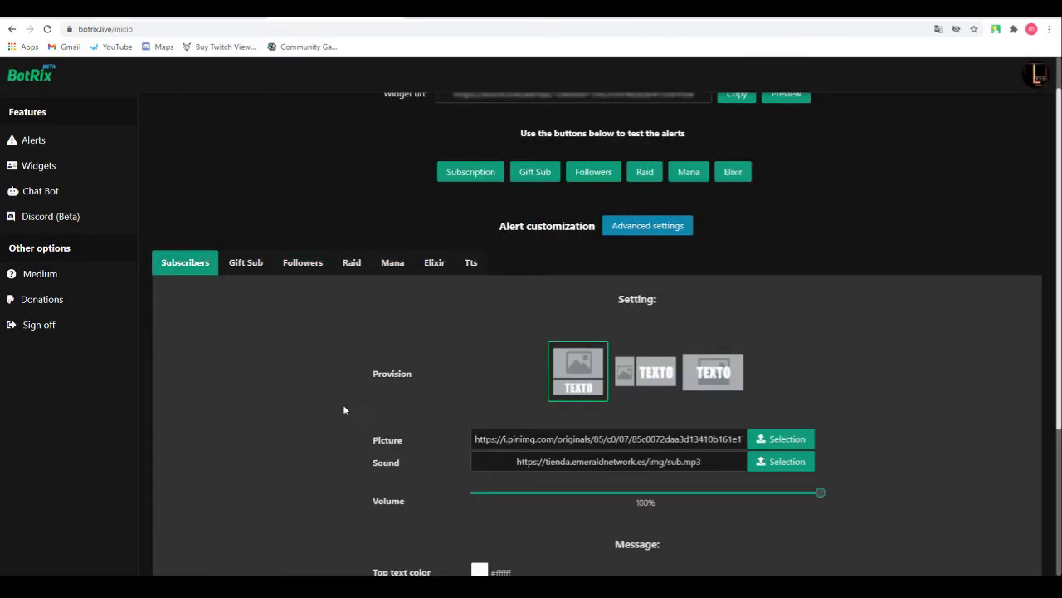
{"action": "left_click", "coordinate": [306, 265]}
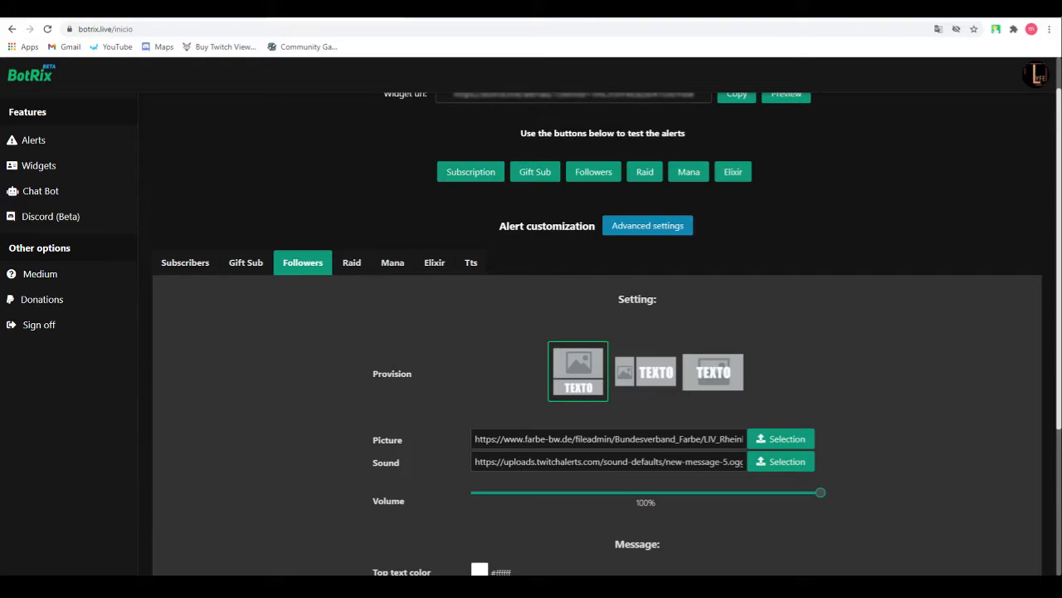
Trigger the subscription, follower and raid test alerts, checking the Trovo channel's chat after the subscription test.
{"action": "left_click", "coordinate": [464, 176]}
{"action": "left_click", "coordinate": [483, 174]}
{"action": "left_click", "coordinate": [201, 10]}
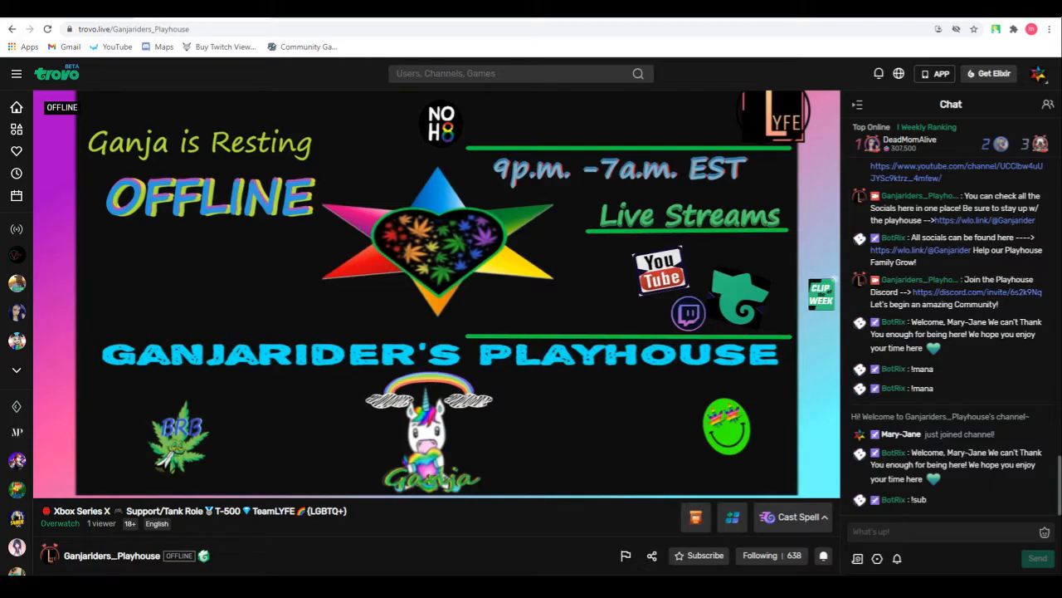
{"action": "left_click", "coordinate": [938, 532]}
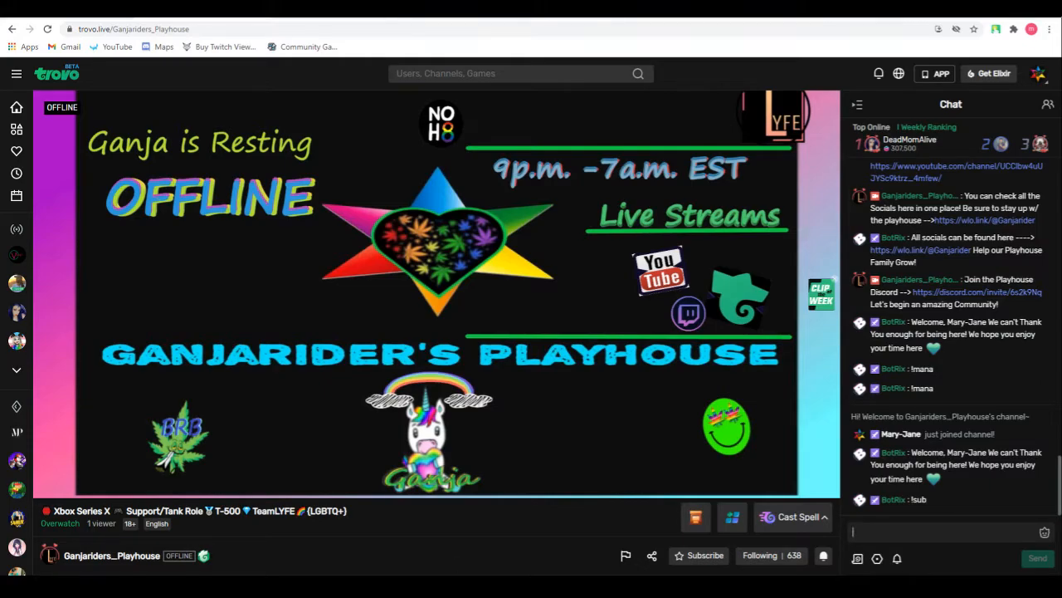
{"action": "left_click", "coordinate": [329, 16]}
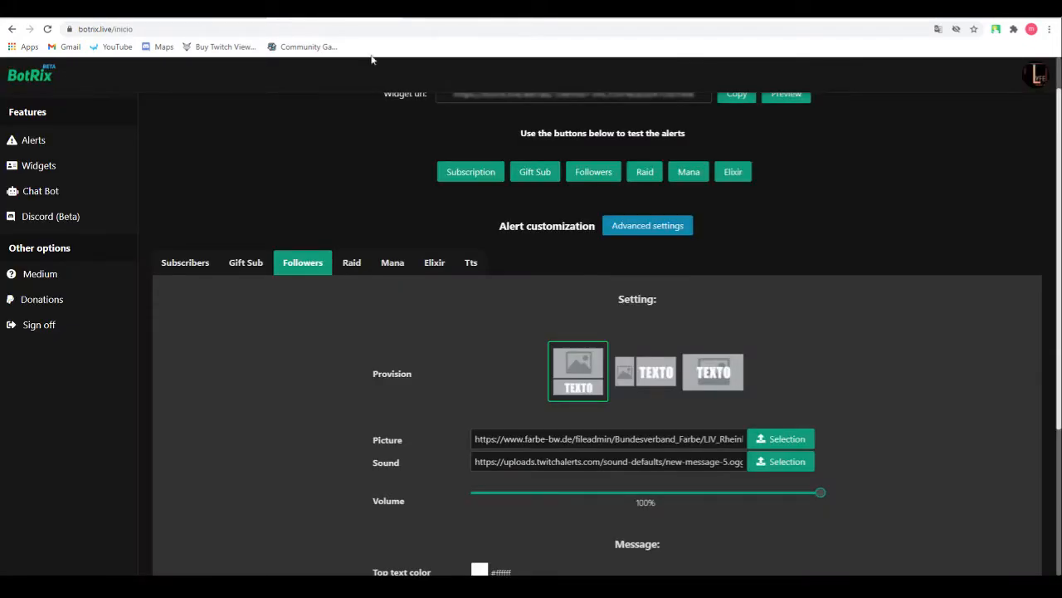
{"action": "left_click", "coordinate": [606, 172]}
{"action": "left_click", "coordinate": [645, 173]}
Copy the private alert widget URL from the BotRix alerts page.
{"action": "scroll", "coordinate": [371, 178], "scroll_direction": "up", "scroll_amount": 1}
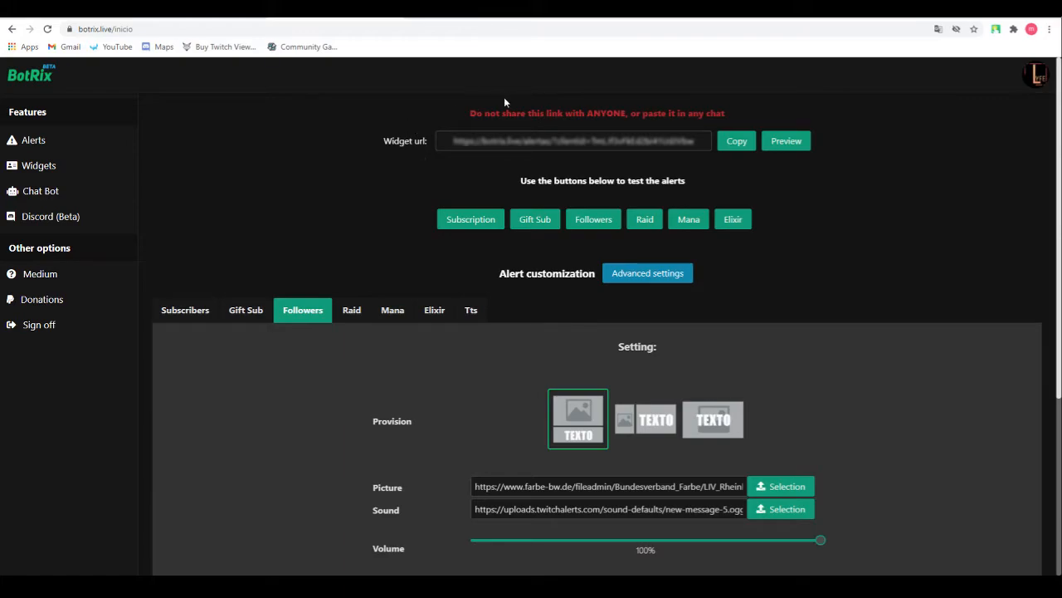
{"action": "left_click", "coordinate": [735, 144]}
{"action": "left_click", "coordinate": [579, 146]}
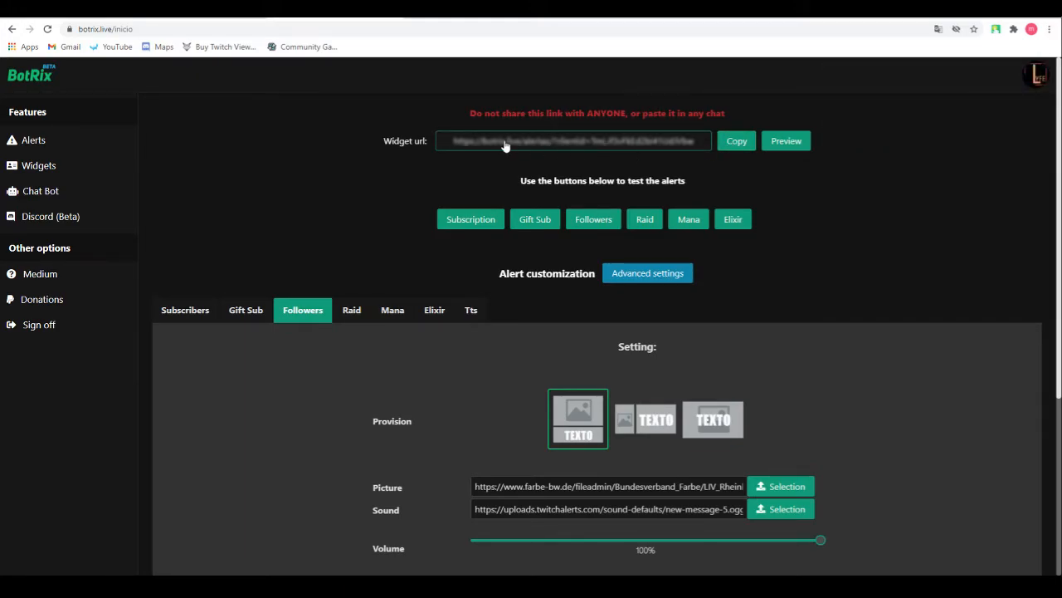
{"action": "left_click", "coordinate": [343, 173]}
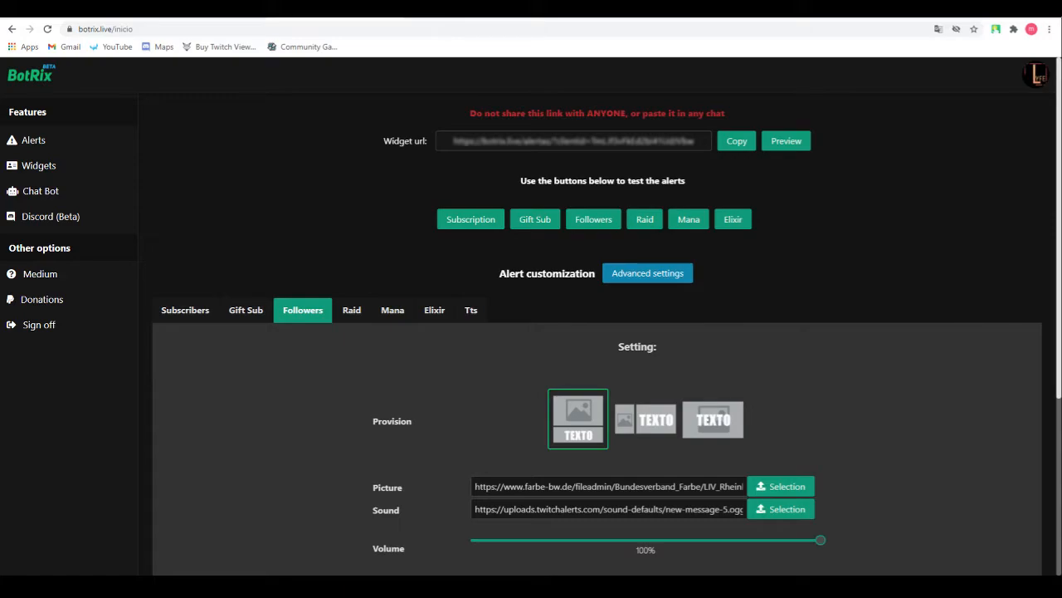
Switch to Streamlabs OBS and select the Trovo Alerts source in the Tutorial Streams scene.
{"action": "key", "text": "alt+Tab"}
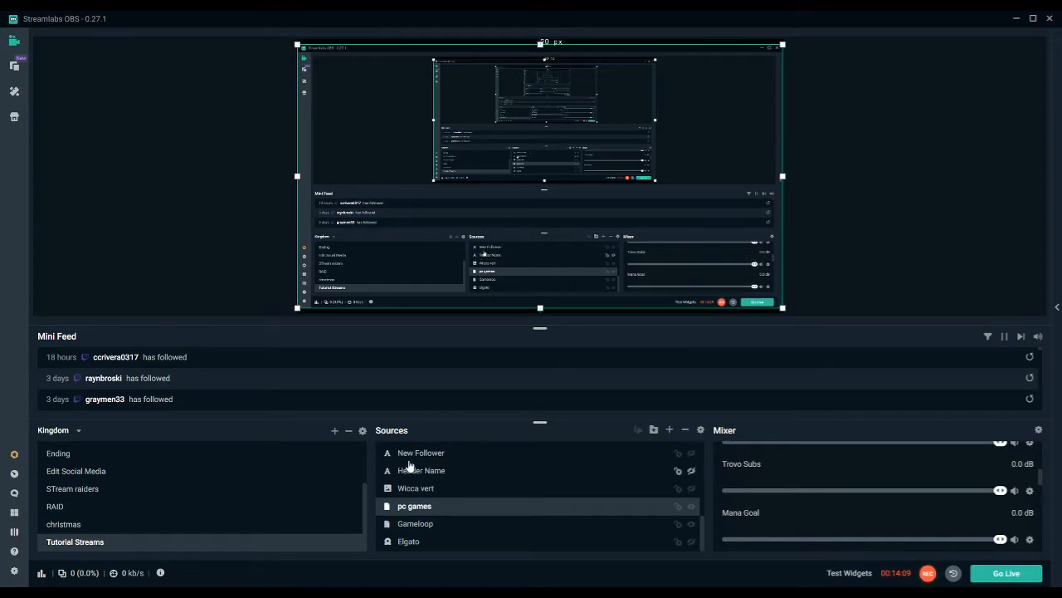
{"action": "scroll", "coordinate": [451, 506], "scroll_direction": "up", "scroll_amount": 2}
{"action": "scroll", "coordinate": [451, 502], "scroll_direction": "up", "scroll_amount": 5}
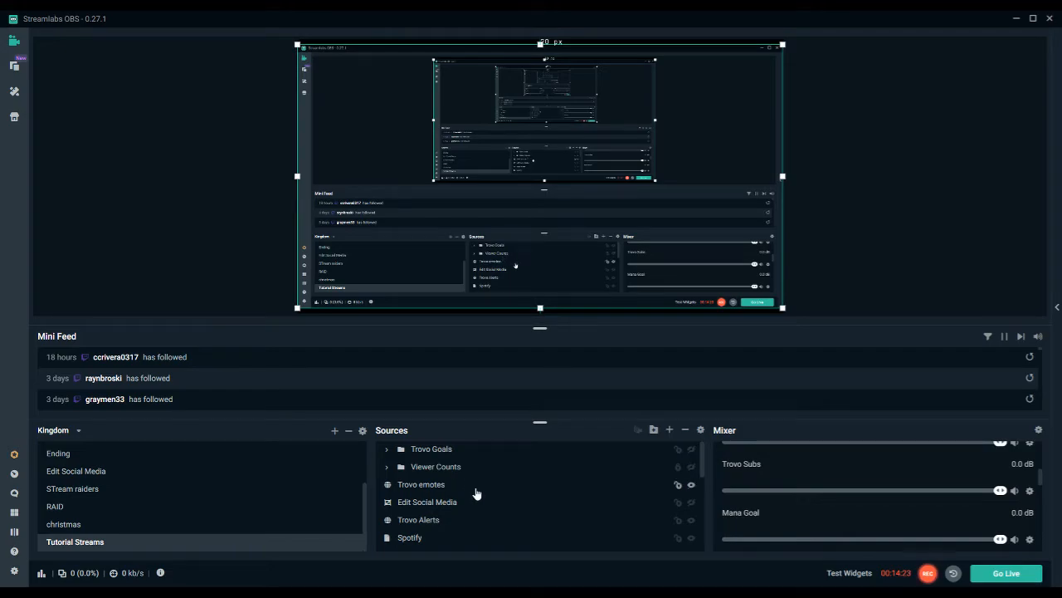
{"action": "left_click", "coordinate": [437, 490]}
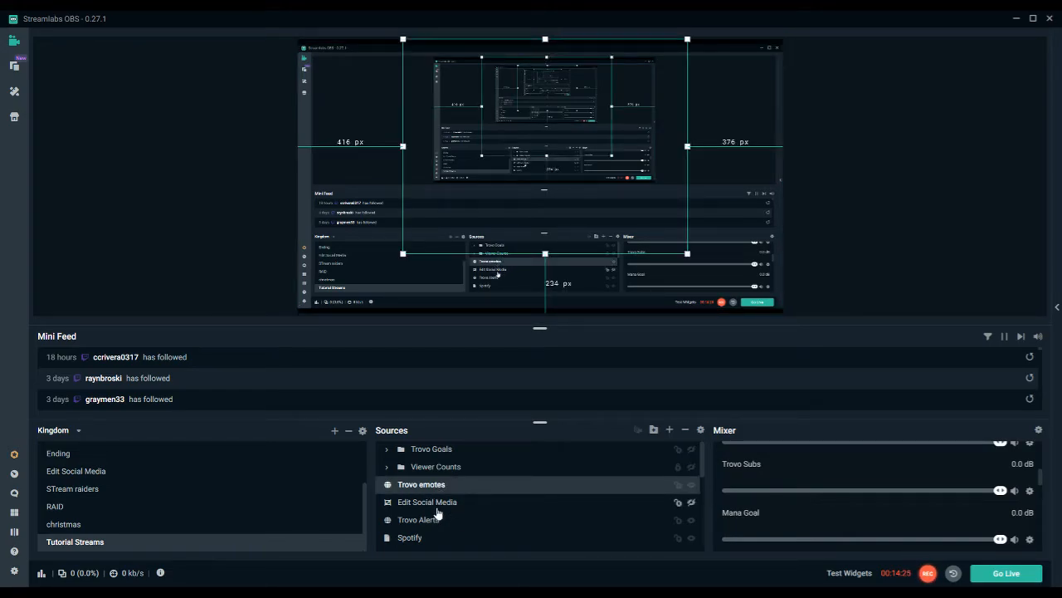
{"action": "left_click", "coordinate": [430, 522]}
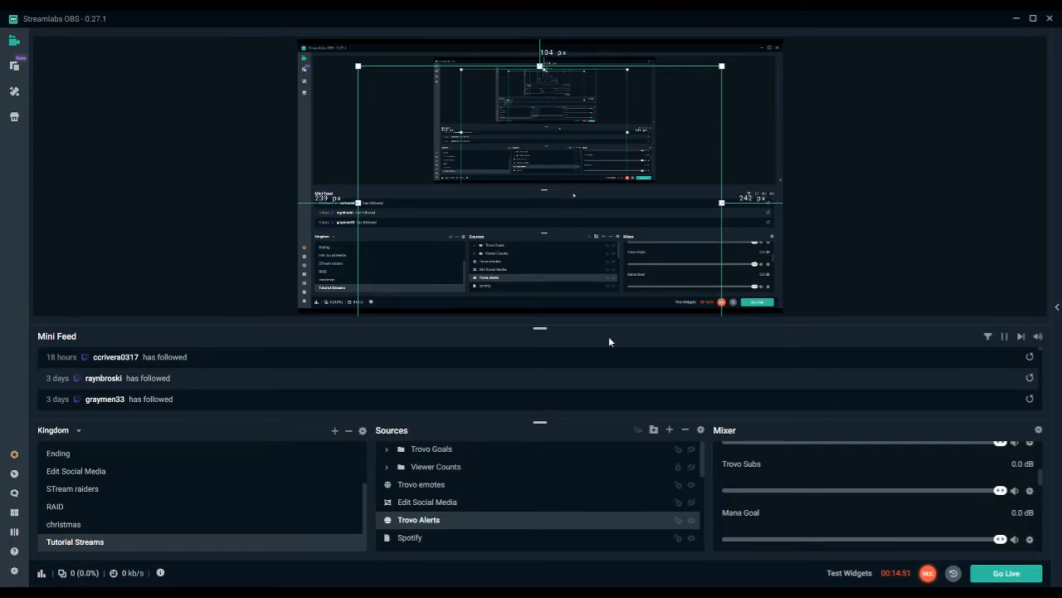
Add a source named test source1, remove it, and select the Trovo Alerts source again.
{"action": "left_click", "coordinate": [673, 374]}
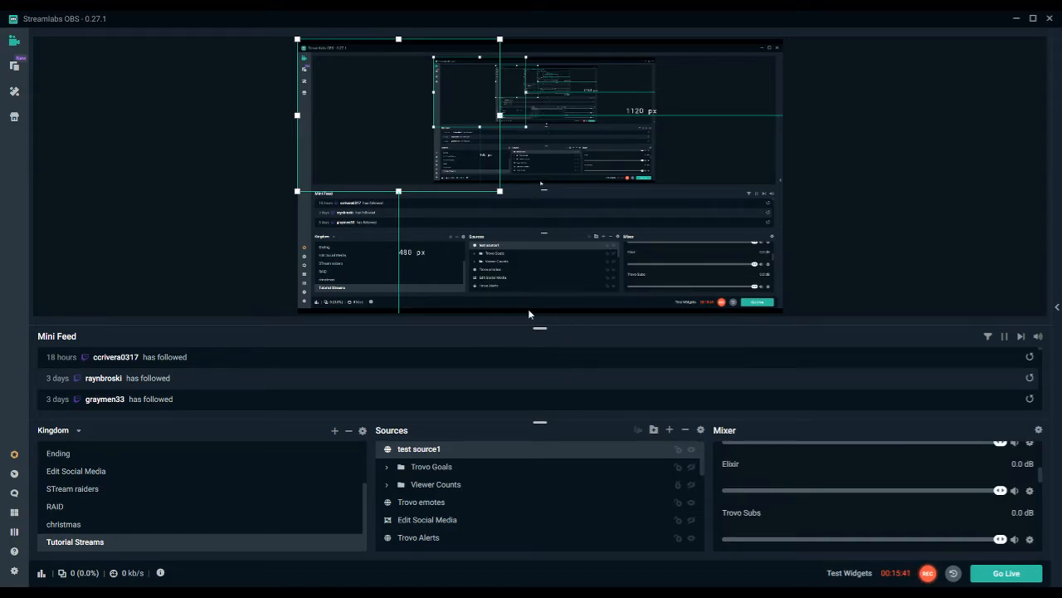
{"action": "scroll", "coordinate": [436, 490], "scroll_direction": "down", "scroll_amount": 3}
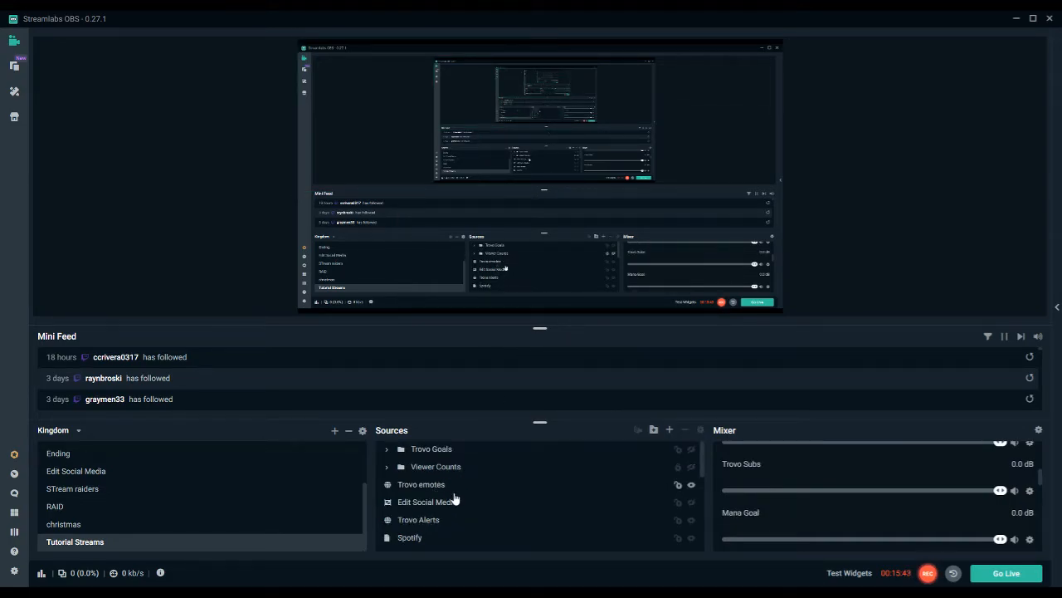
{"action": "left_click", "coordinate": [433, 471]}
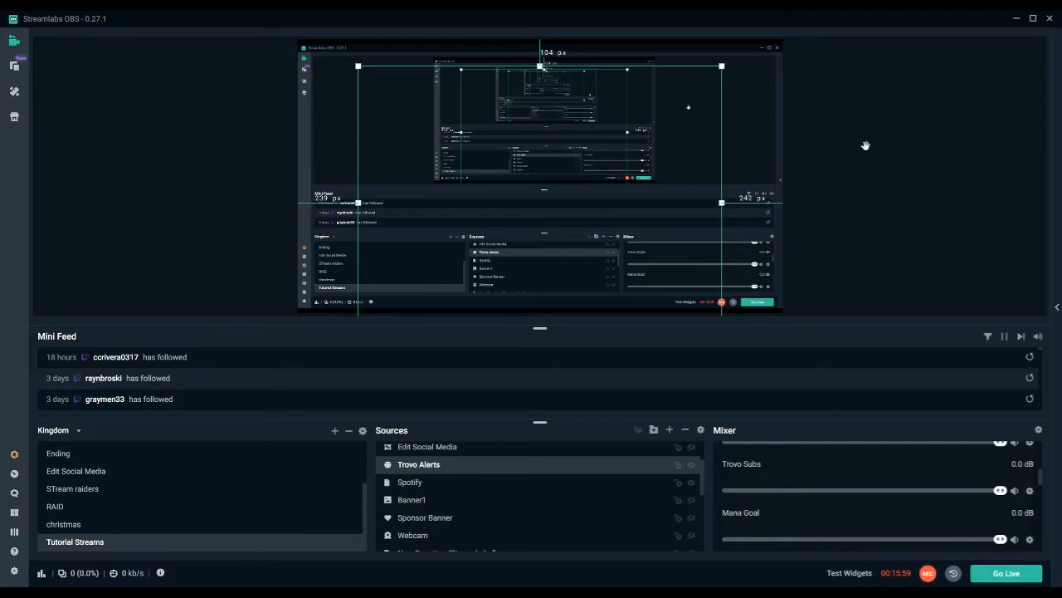
{"action": "left_click", "coordinate": [844, 126]}
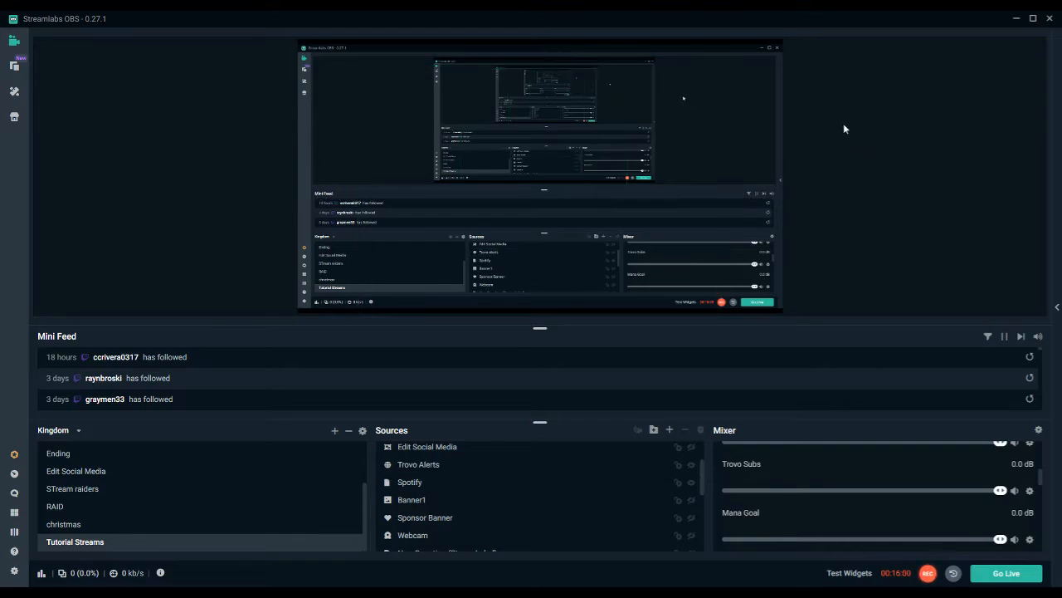
{"action": "left_click", "coordinate": [423, 465]}
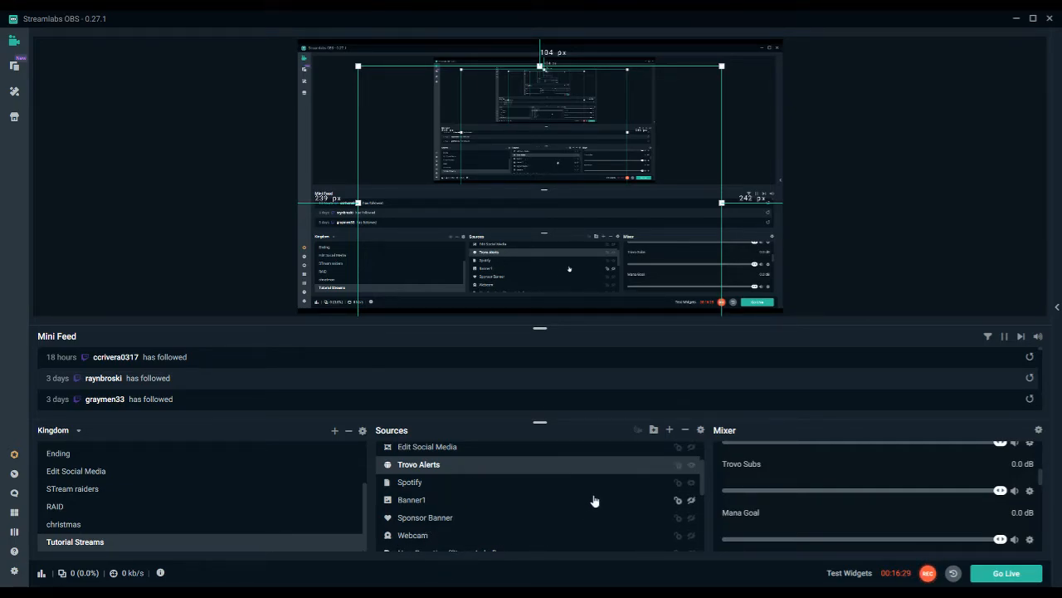
Switch to BotRix and examine the Followers alert's layout, picture, sound, volume and message settings.
{"action": "scroll", "coordinate": [594, 500], "scroll_direction": "down", "scroll_amount": 3}
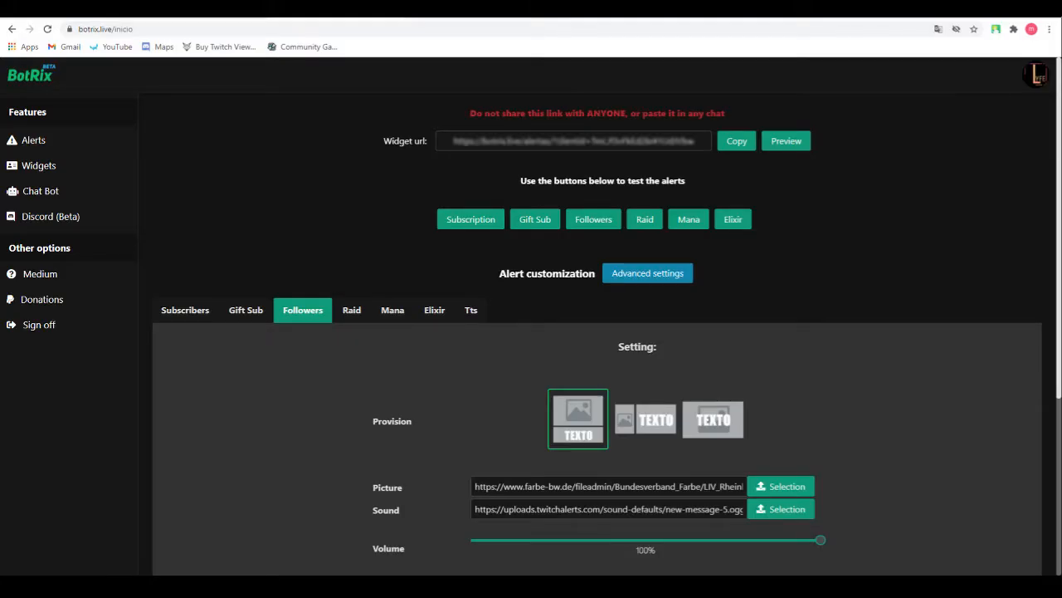
{"action": "scroll", "coordinate": [451, 395], "scroll_direction": "down", "scroll_amount": 3}
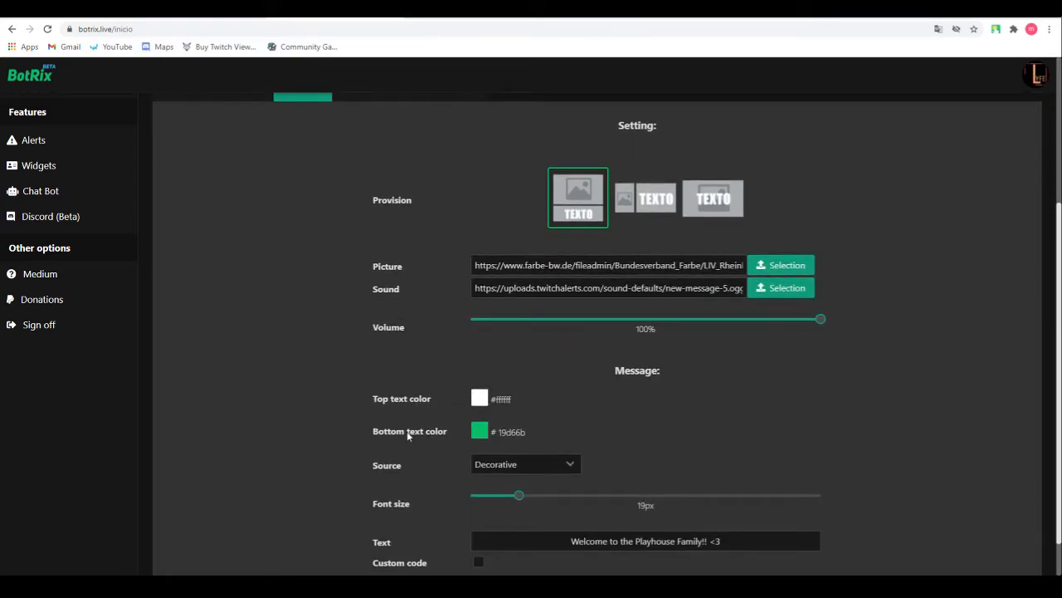
{"action": "scroll", "coordinate": [605, 425], "scroll_direction": "down", "scroll_amount": 1}
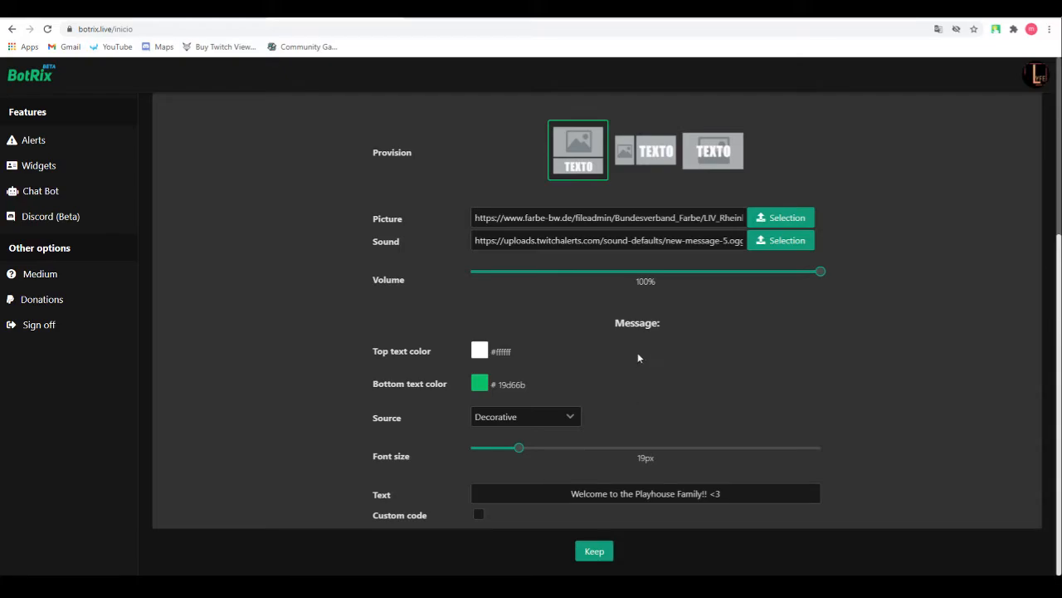
{"action": "scroll", "coordinate": [617, 315], "scroll_direction": "up", "scroll_amount": 1}
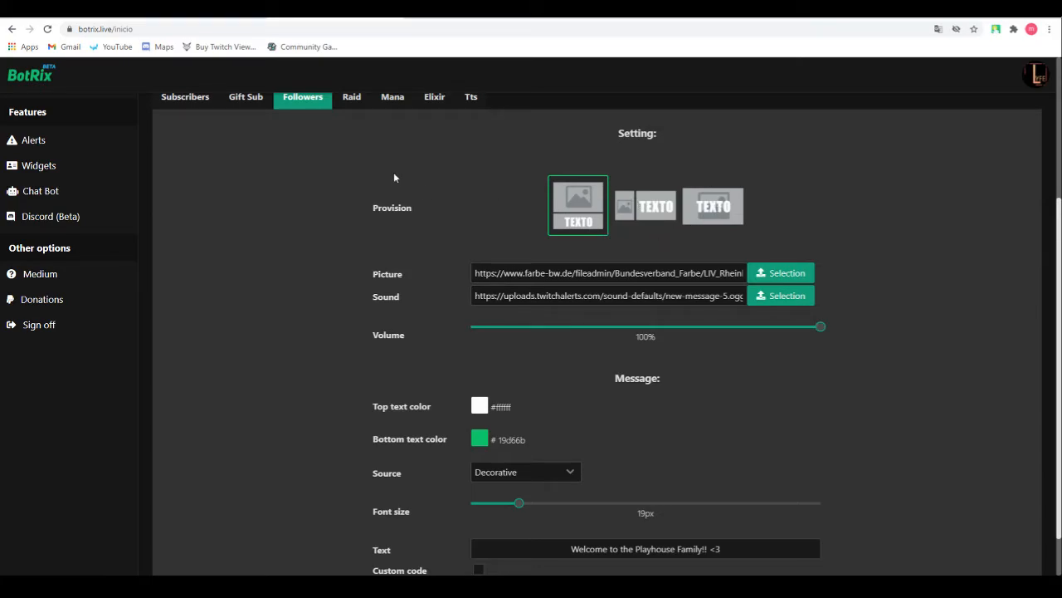
{"action": "scroll", "coordinate": [458, 195], "scroll_direction": "up", "scroll_amount": 3}
Look through the Gift Sub, Subscribers, Raid, Mana and Elixir alert settings, ending on the Mana alert's options.
{"action": "left_click", "coordinate": [234, 274]}
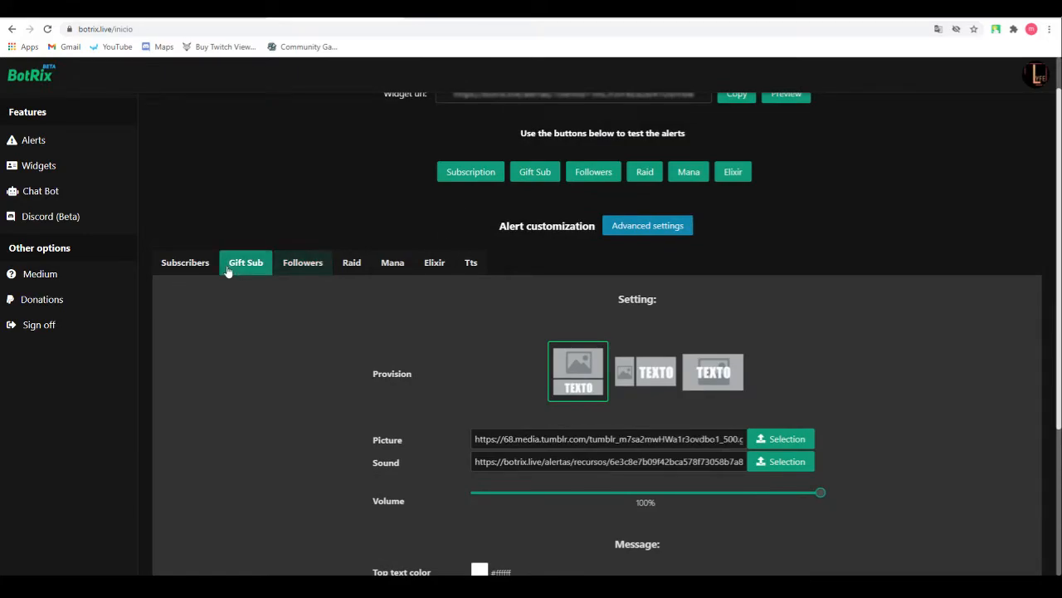
{"action": "left_click", "coordinate": [180, 268]}
{"action": "left_click", "coordinate": [360, 272]}
{"action": "left_click", "coordinate": [407, 267]}
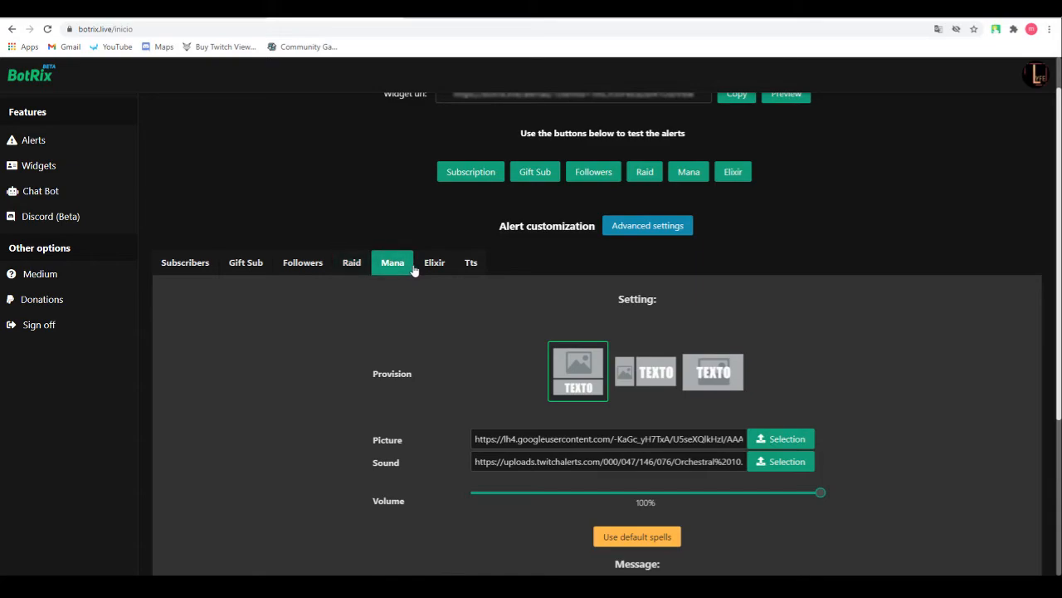
{"action": "left_click", "coordinate": [419, 268]}
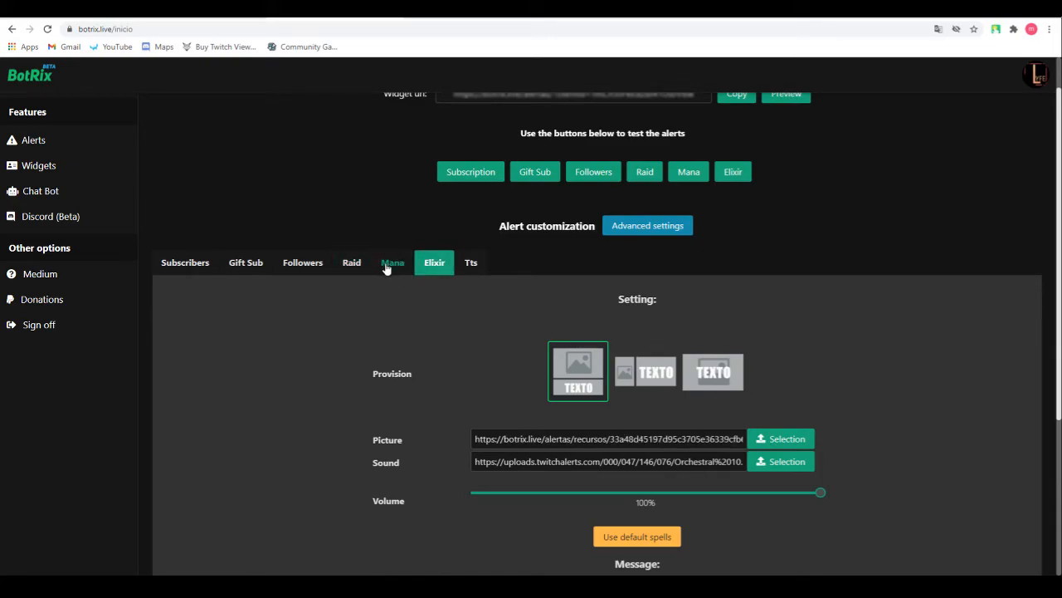
{"action": "left_click", "coordinate": [388, 267]}
{"action": "scroll", "coordinate": [360, 336], "scroll_direction": "down", "scroll_amount": 2}
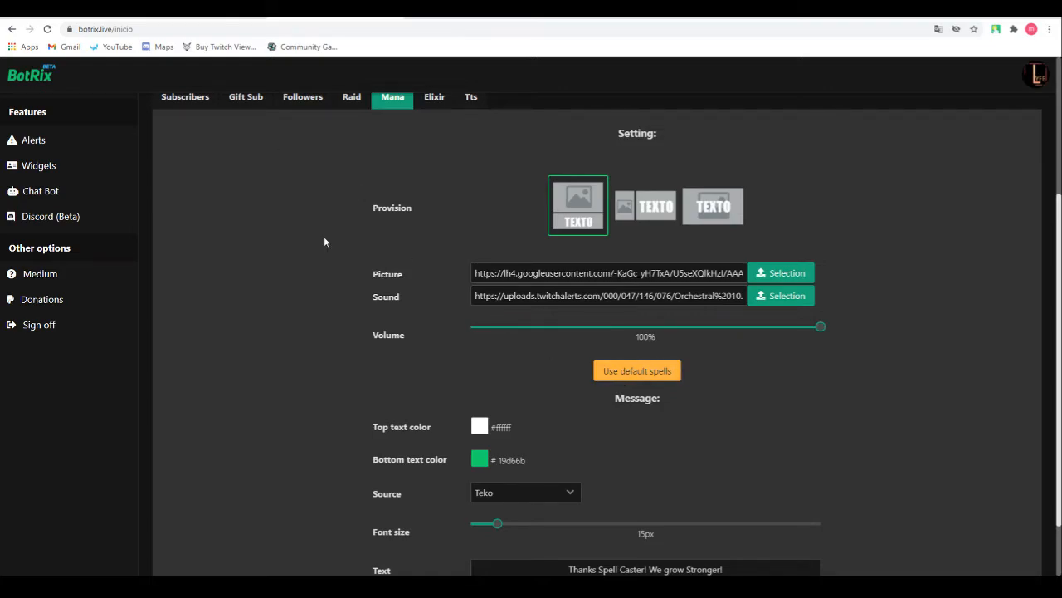
Open the advanced alert settings, go over the minimum Manna and Elixir quantities, and confirm the configuration.
{"action": "scroll", "coordinate": [324, 235], "scroll_direction": "up", "scroll_amount": 3}
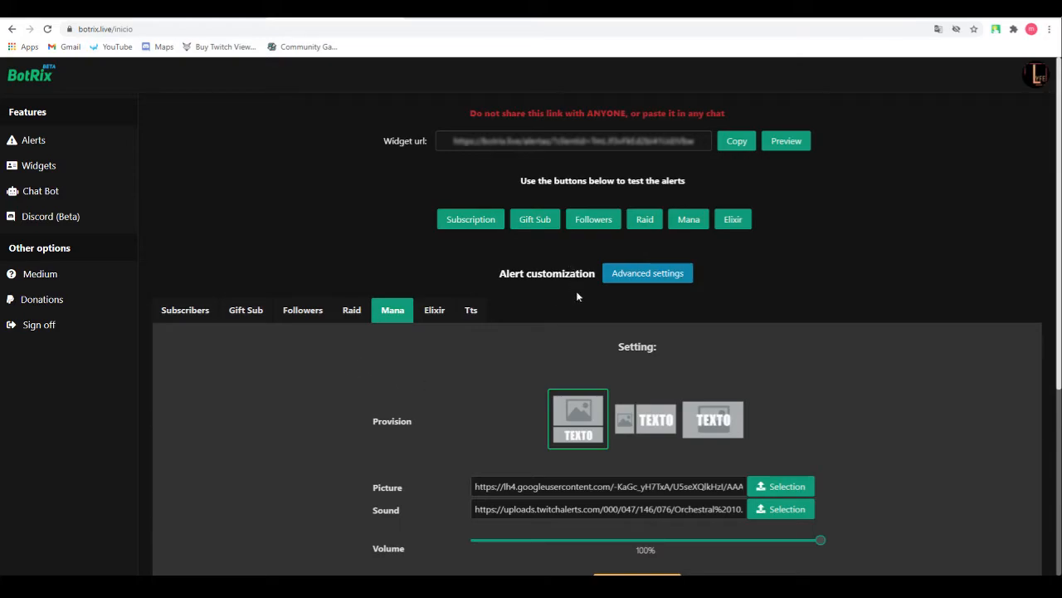
{"action": "left_click", "coordinate": [648, 275]}
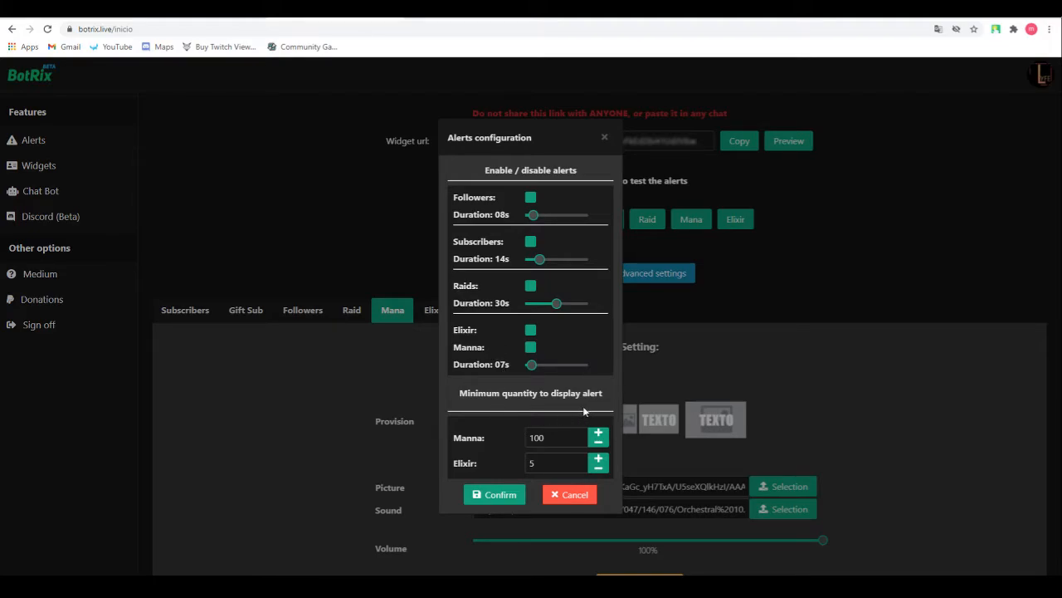
{"action": "left_click", "coordinate": [548, 462]}
{"action": "left_click", "coordinate": [552, 437]}
{"action": "left_click", "coordinate": [498, 498]}
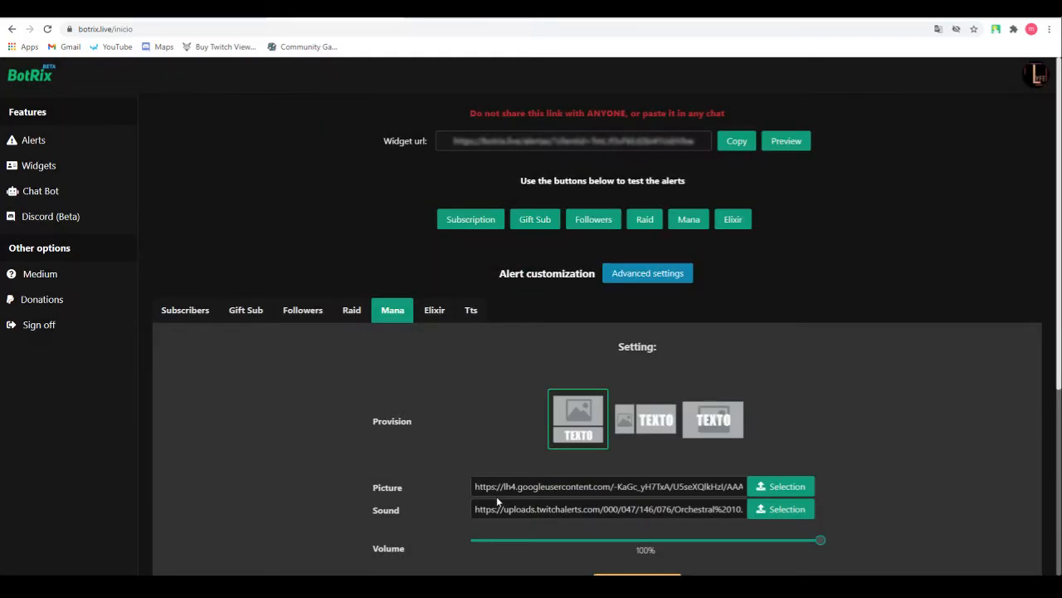
Save the Mana alert settings.
{"action": "scroll", "coordinate": [458, 358], "scroll_direction": "down", "scroll_amount": 4}
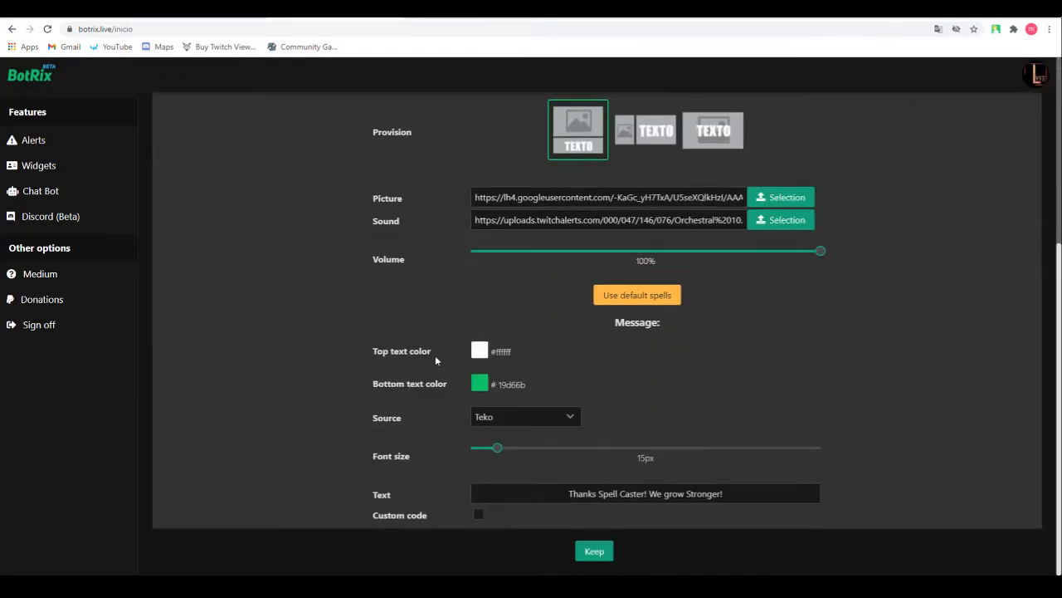
{"action": "left_click", "coordinate": [596, 554]}
{"action": "scroll", "coordinate": [512, 353], "scroll_direction": "up", "scroll_amount": 3}
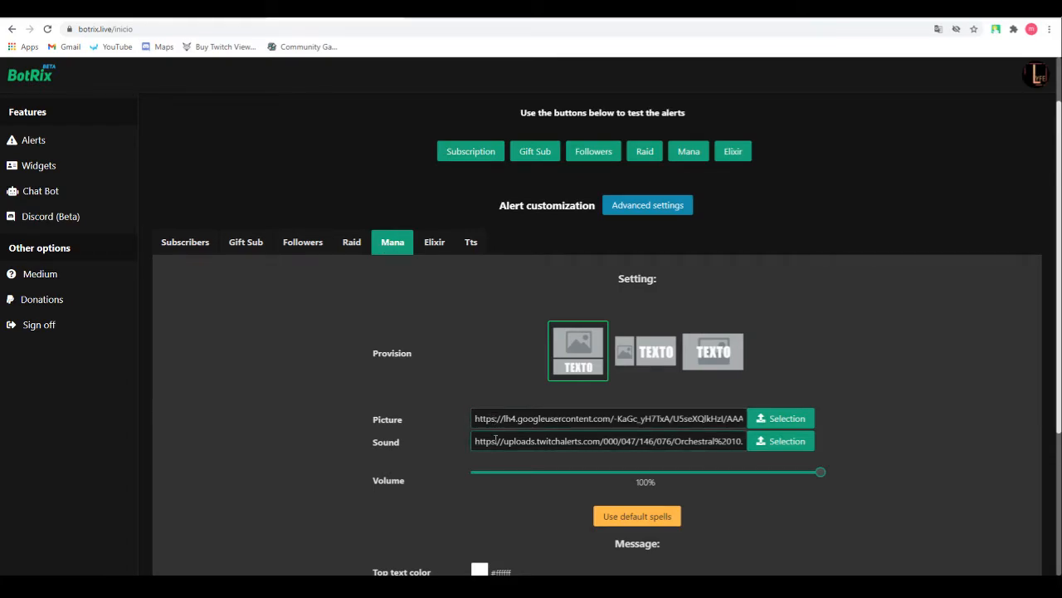
{"action": "scroll", "coordinate": [516, 479], "scroll_direction": "down", "scroll_amount": 3}
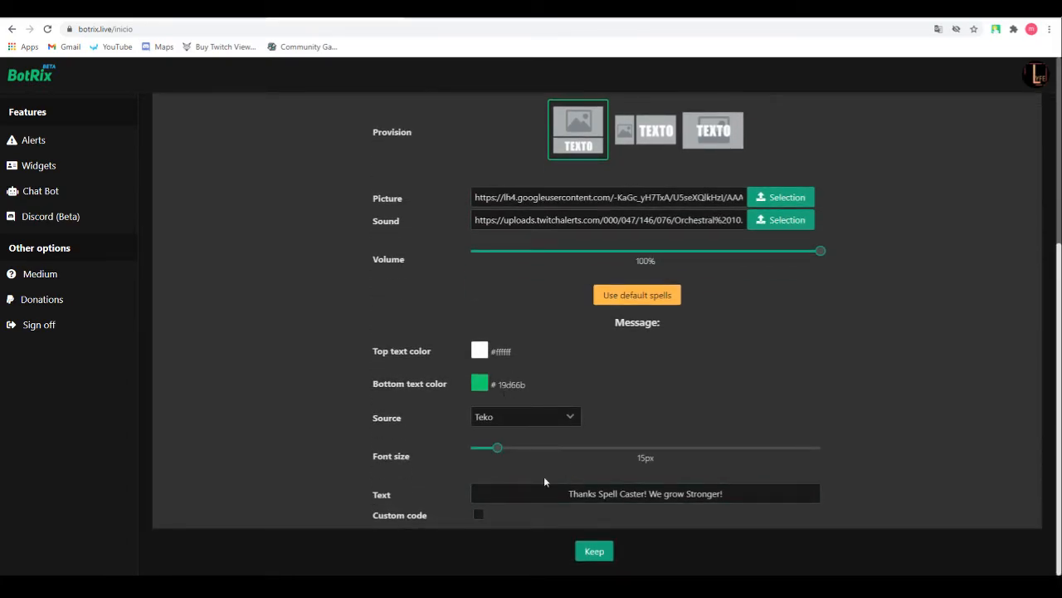
{"action": "left_click", "coordinate": [594, 555]}
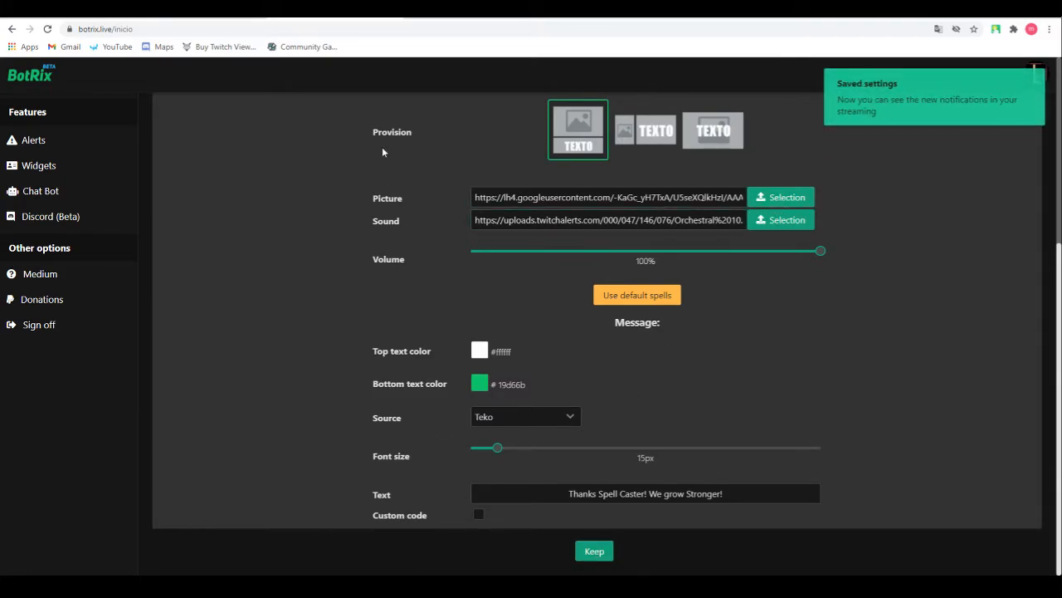
Check the Trovo channel's chat for BotRix messages and return to the BotRix alert settings.
{"action": "left_click", "coordinate": [135, 19]}
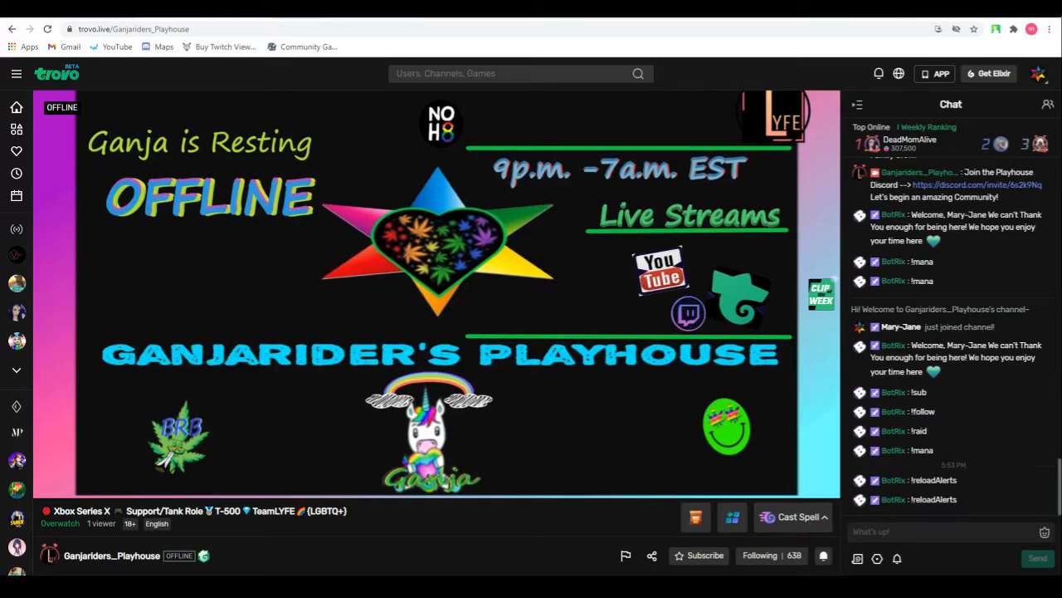
{"action": "key", "text": "alt+Tab"}
{"action": "key", "text": "alt+Tab"}
Examine the Elixir and Tts alert settings, including the Tts alert's custom code section.
{"action": "scroll", "coordinate": [222, 269], "scroll_direction": "up", "scroll_amount": 2}
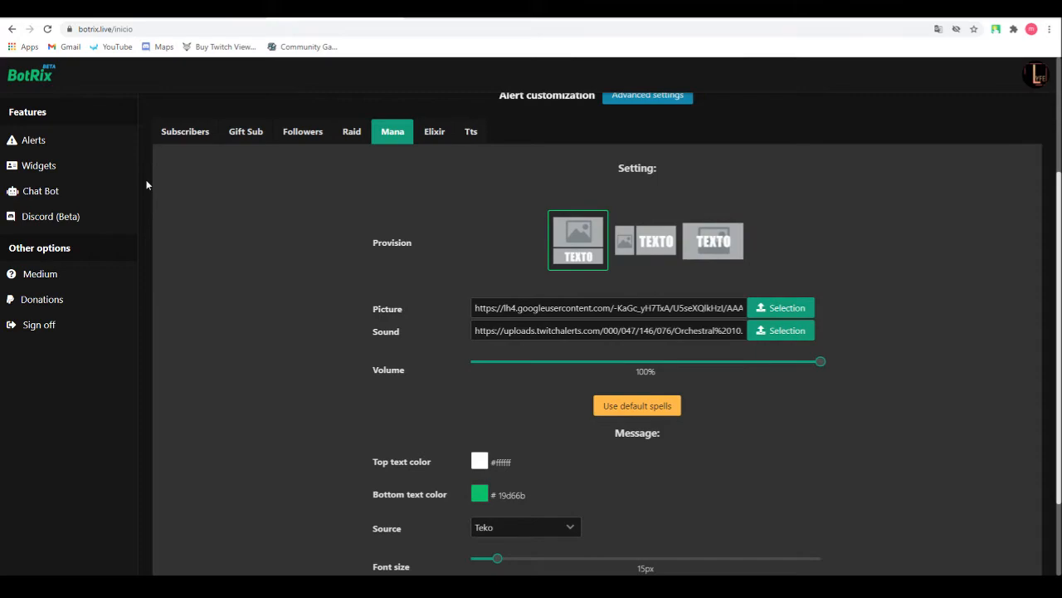
{"action": "left_click", "coordinate": [425, 139]}
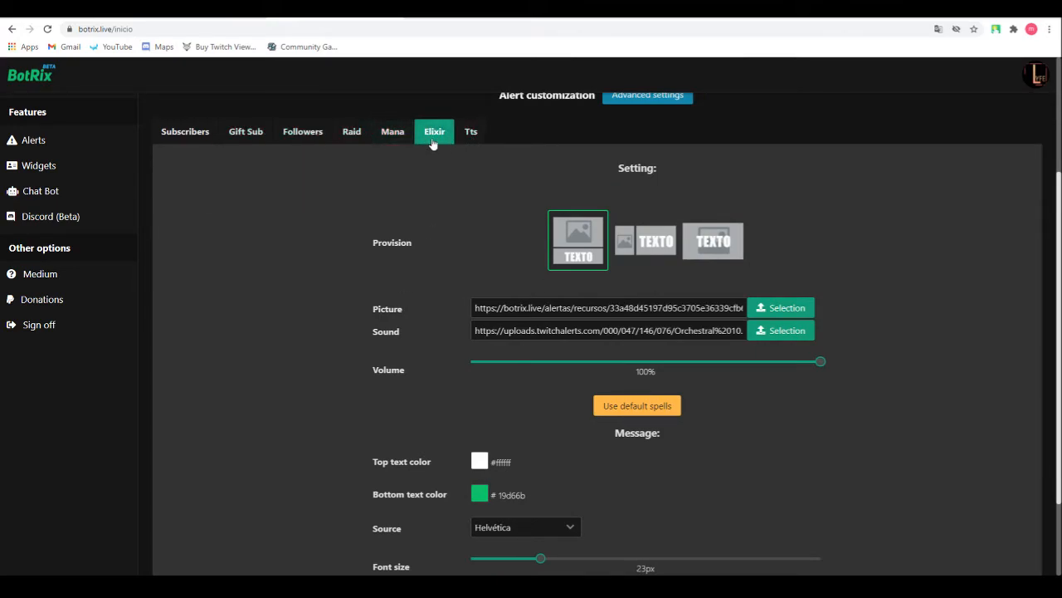
{"action": "left_click", "coordinate": [472, 133]}
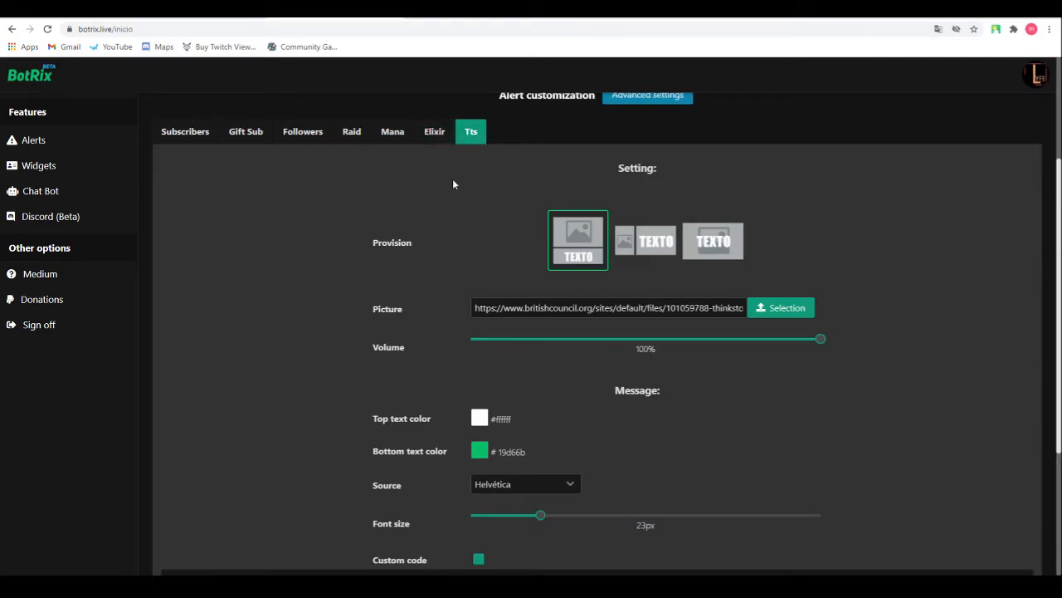
{"action": "scroll", "coordinate": [451, 246], "scroll_direction": "down", "scroll_amount": 3}
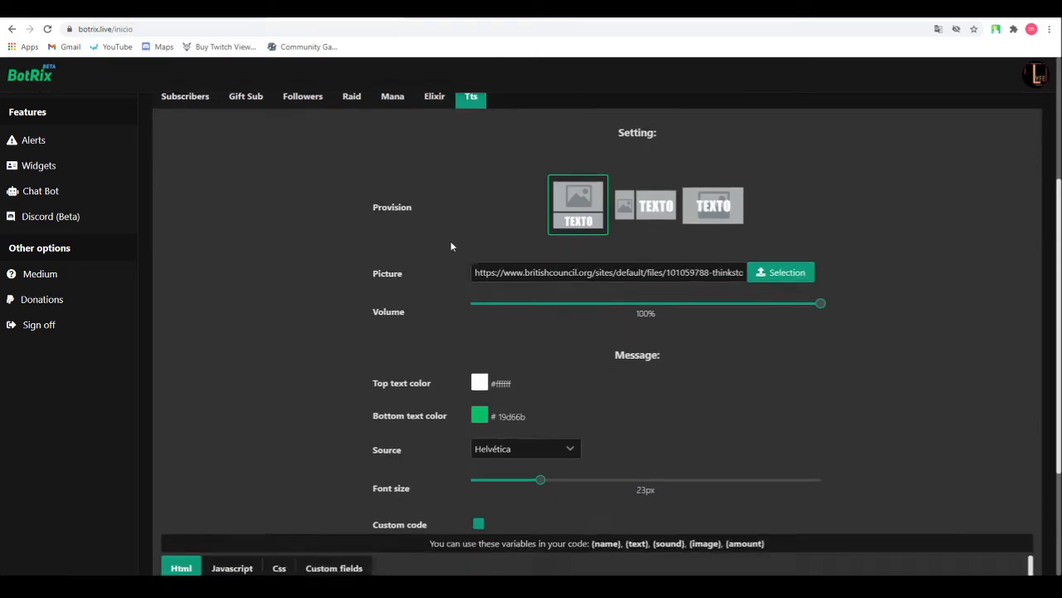
{"action": "scroll", "coordinate": [451, 246], "scroll_direction": "up", "scroll_amount": 4}
{"action": "scroll", "coordinate": [451, 246], "scroll_direction": "down", "scroll_amount": 3}
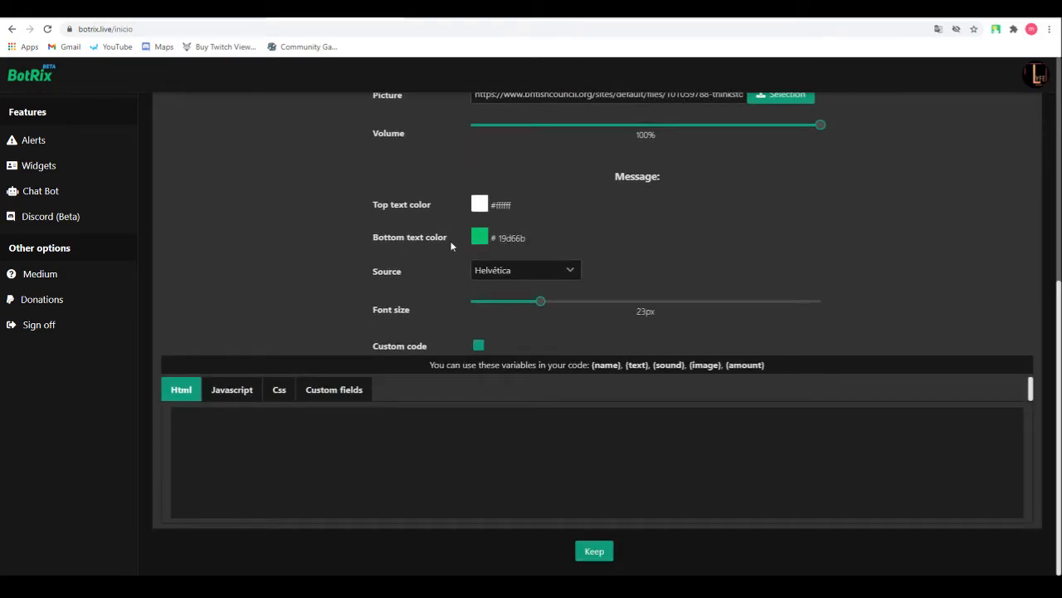
{"action": "scroll", "coordinate": [451, 245], "scroll_direction": "up", "scroll_amount": 3}
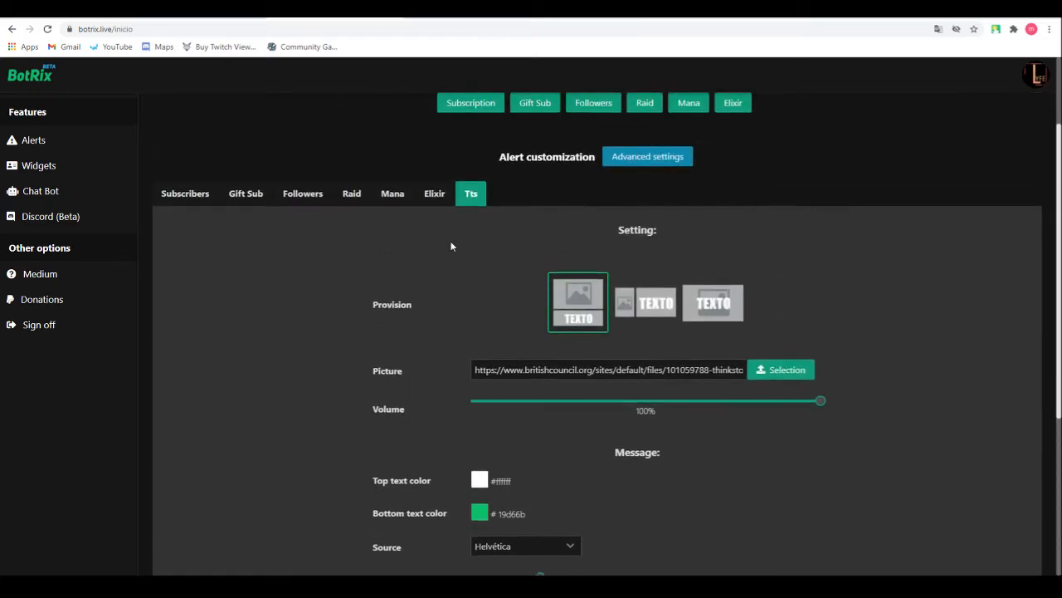
Compare the Mana, Gift Sub and Subscribers alert settings and return to the Tts settings.
{"action": "left_click", "coordinate": [397, 197]}
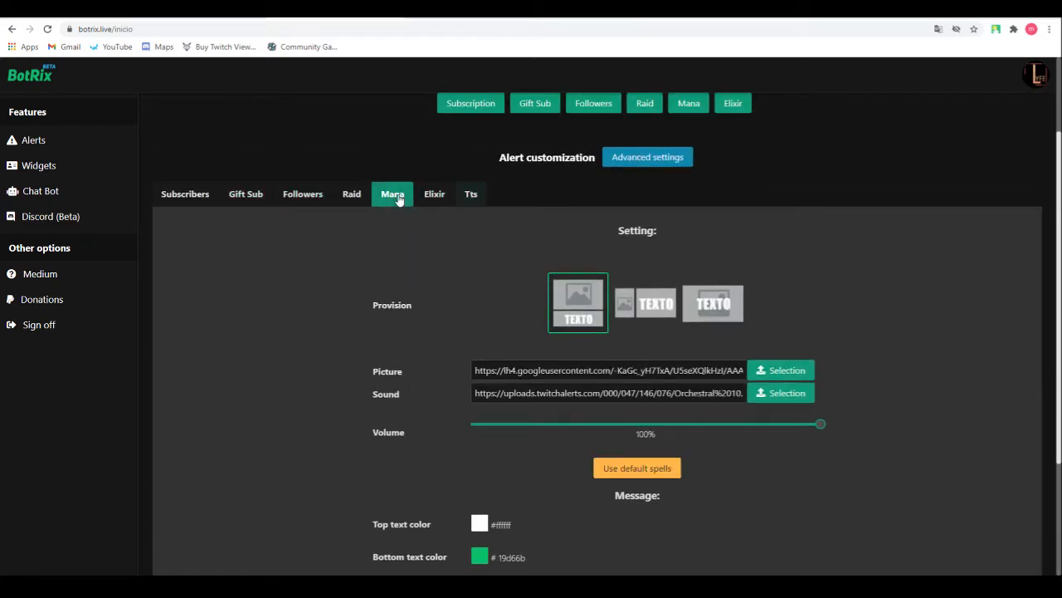
{"action": "left_click", "coordinate": [235, 198]}
{"action": "left_click", "coordinate": [205, 197]}
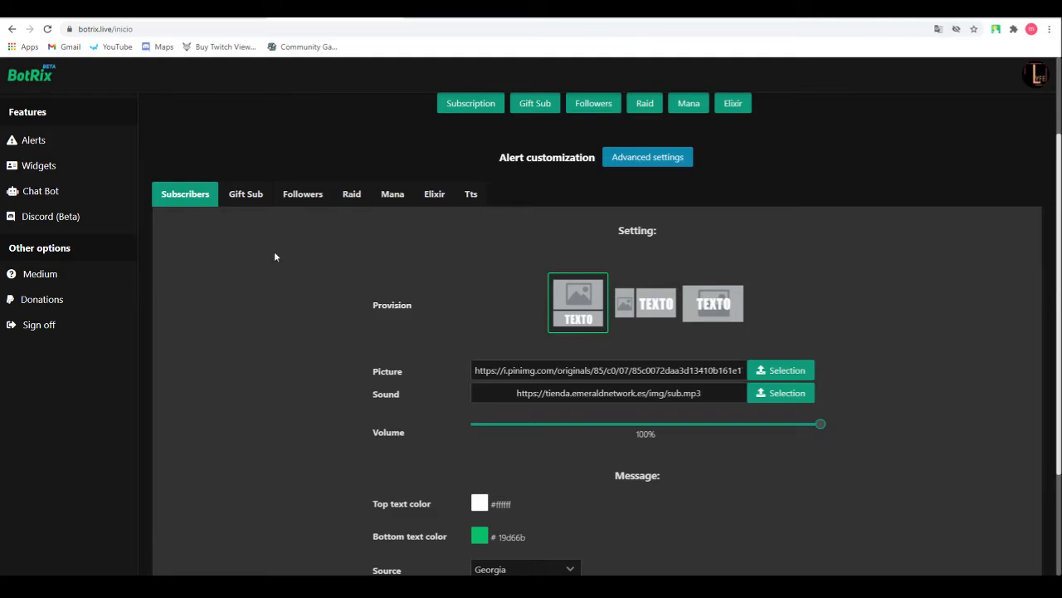
{"action": "left_click", "coordinate": [477, 195]}
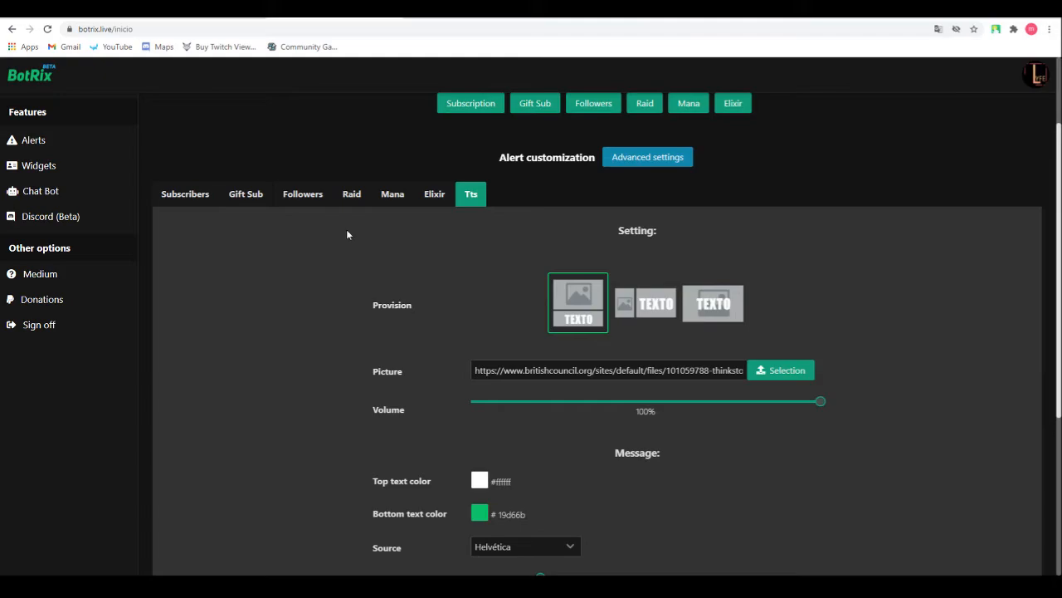
View the Chat Bot's moderation and name options, and read the donations information before closing it.
{"action": "left_click", "coordinate": [52, 190]}
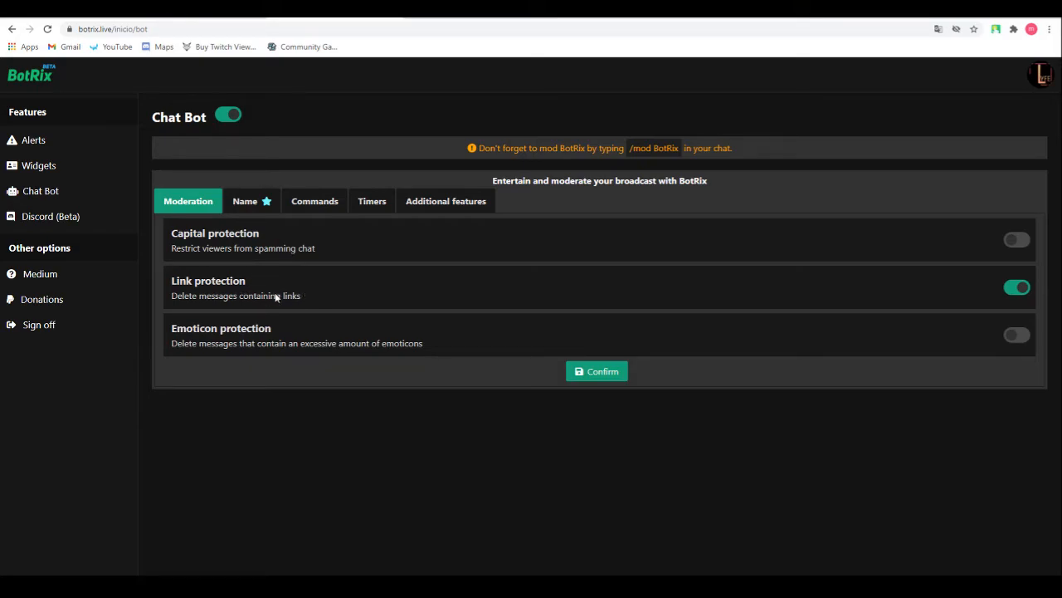
{"action": "left_click", "coordinate": [255, 206]}
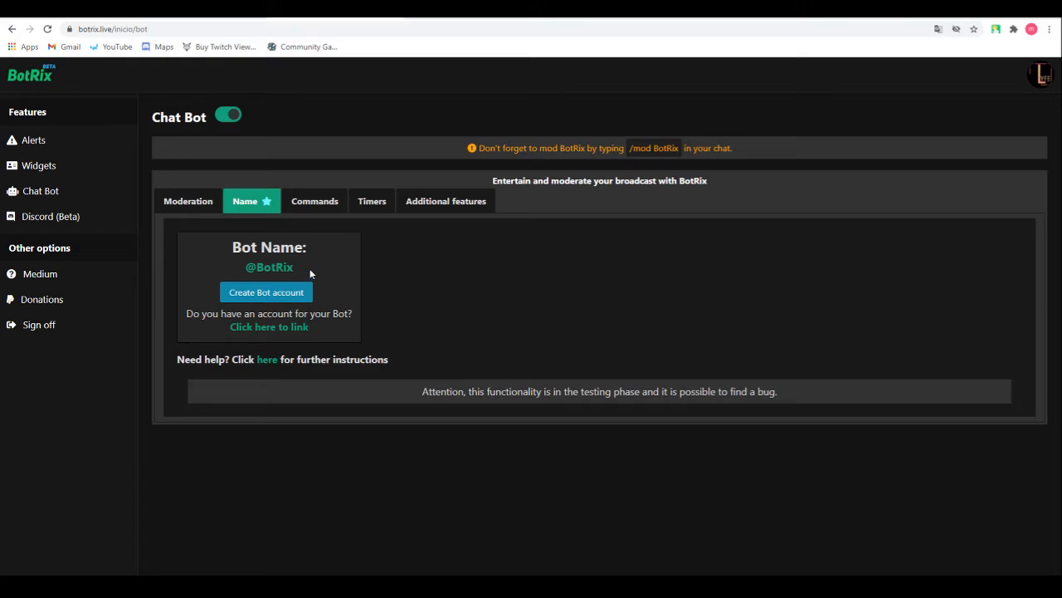
{"action": "left_click", "coordinate": [51, 308]}
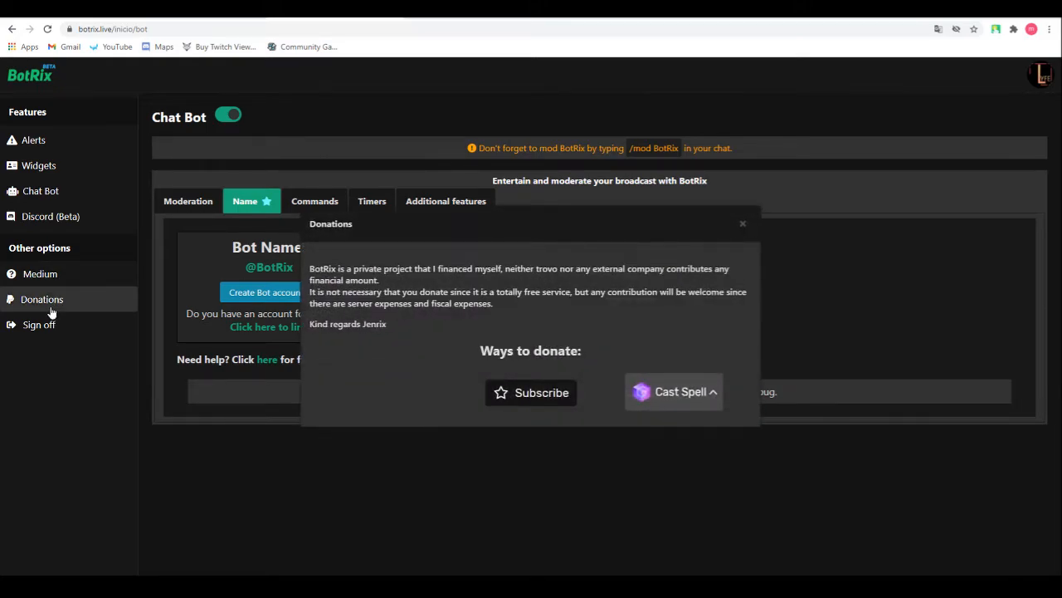
{"action": "left_click", "coordinate": [744, 228]}
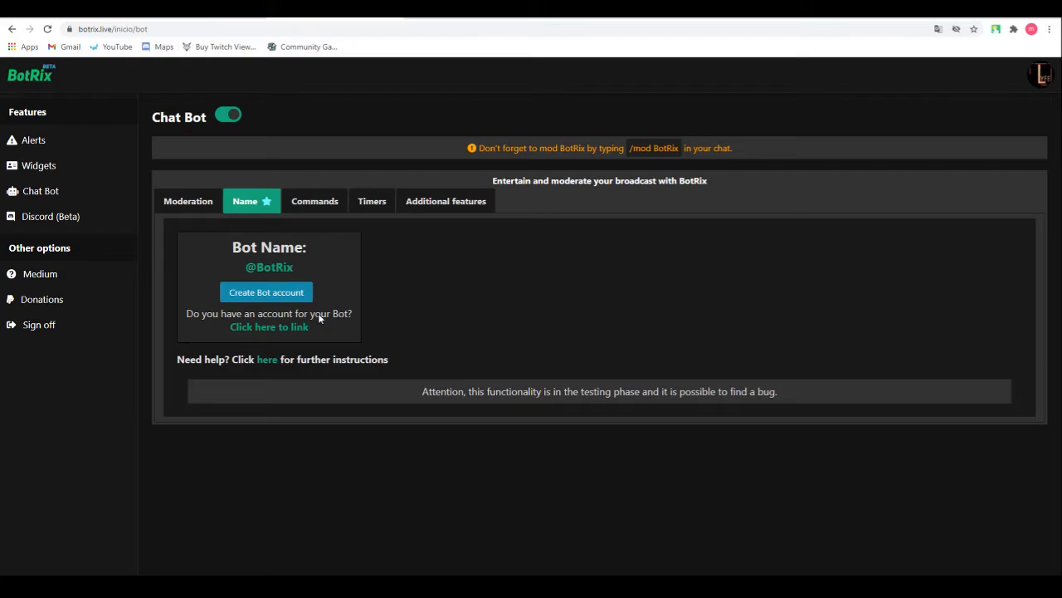
View the Chat Bot's command list and test the !lurk and !discord commands in the Trovo channel's chat.
{"action": "left_click", "coordinate": [313, 202]}
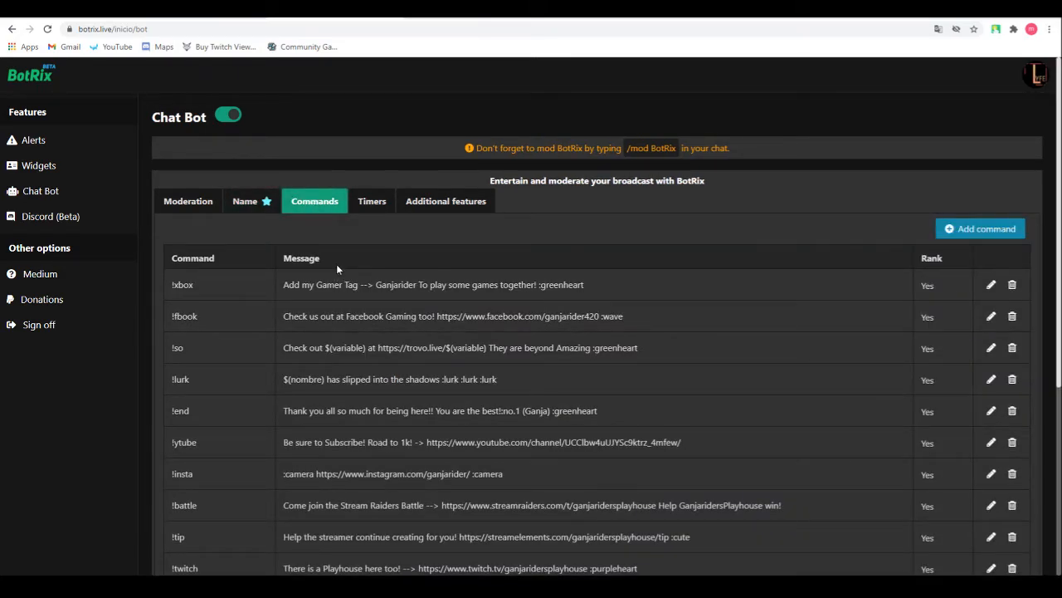
{"action": "scroll", "coordinate": [201, 188], "scroll_direction": "down", "scroll_amount": 2}
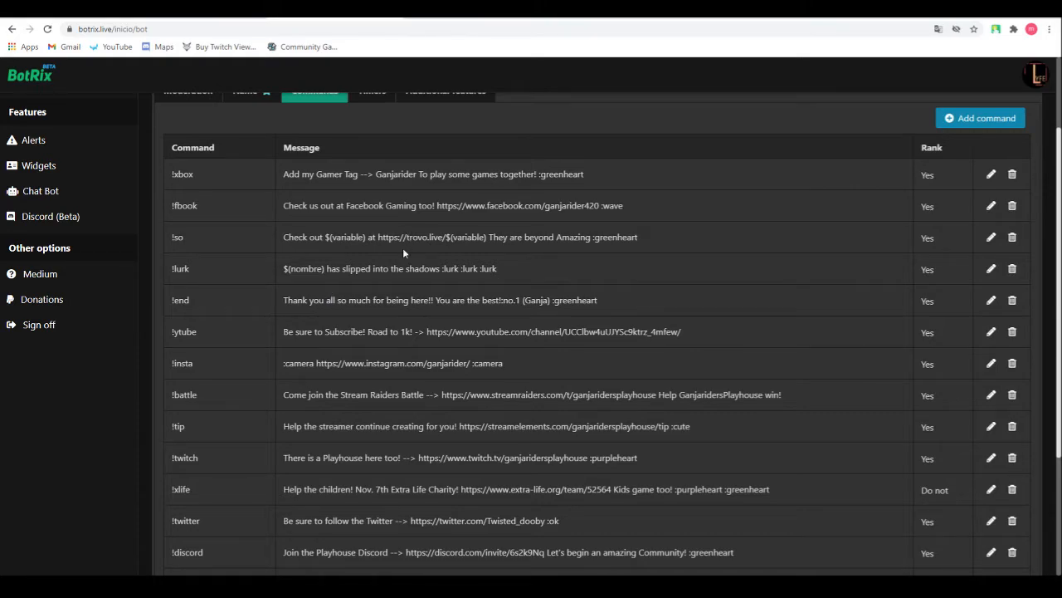
{"action": "left_click", "coordinate": [204, 9]}
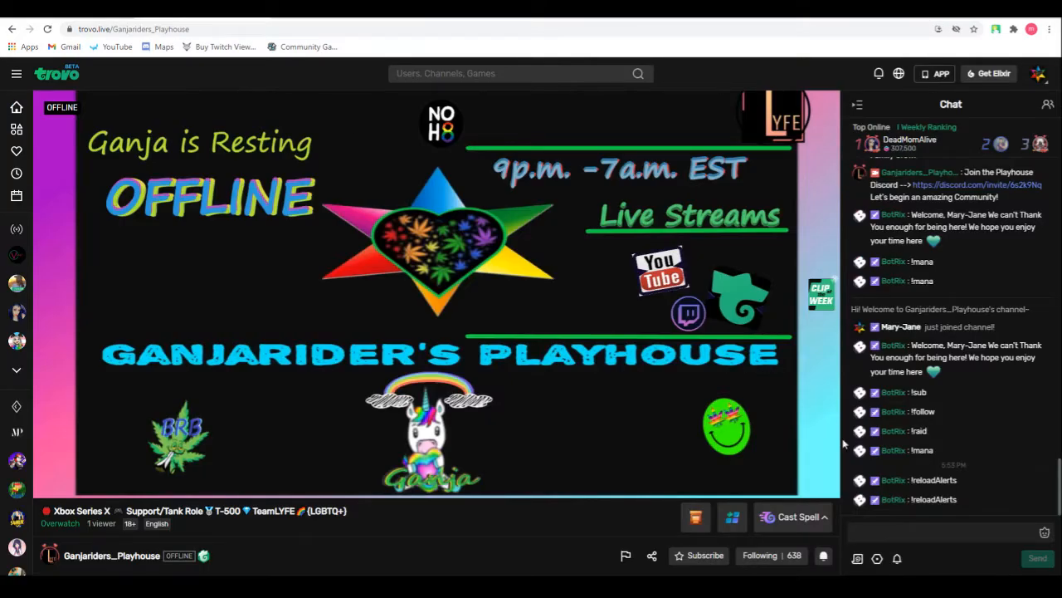
{"action": "type", "text": "!lurk"}
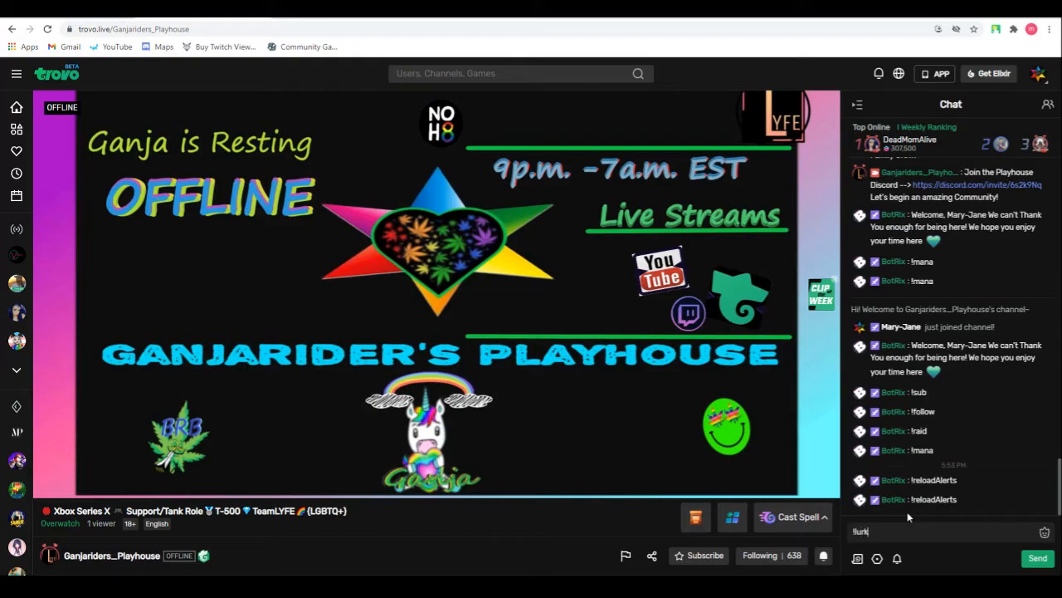
{"action": "key", "text": "Return"}
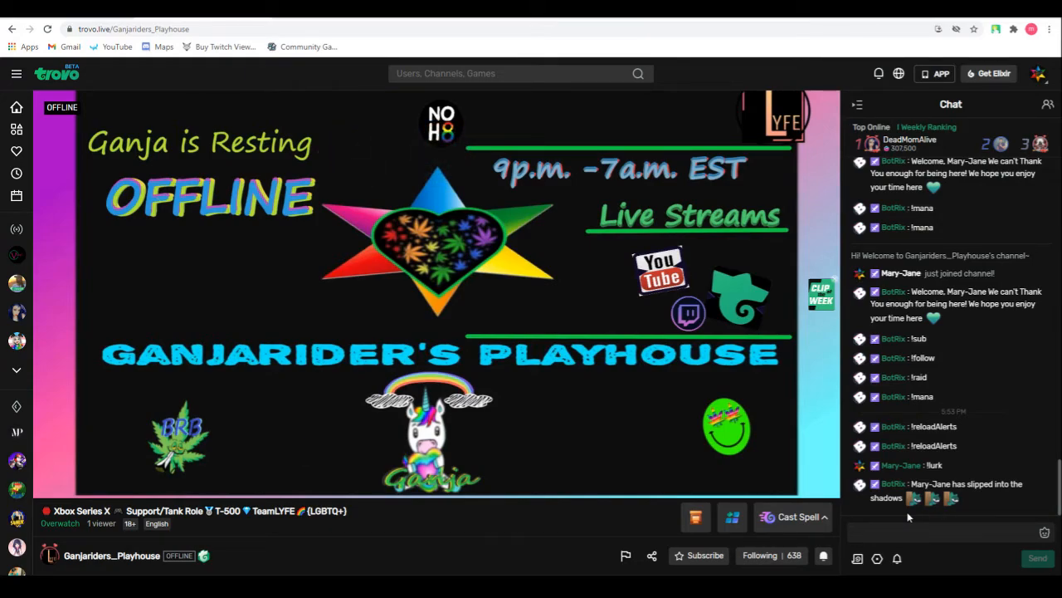
{"action": "type", "text": "!discord"}
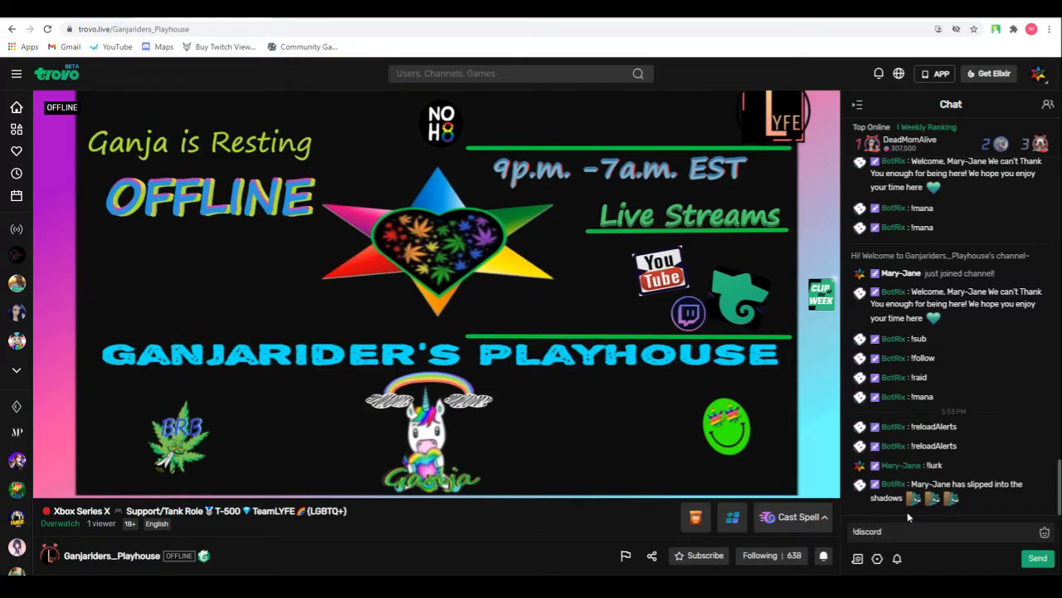
{"action": "key", "text": "Return"}
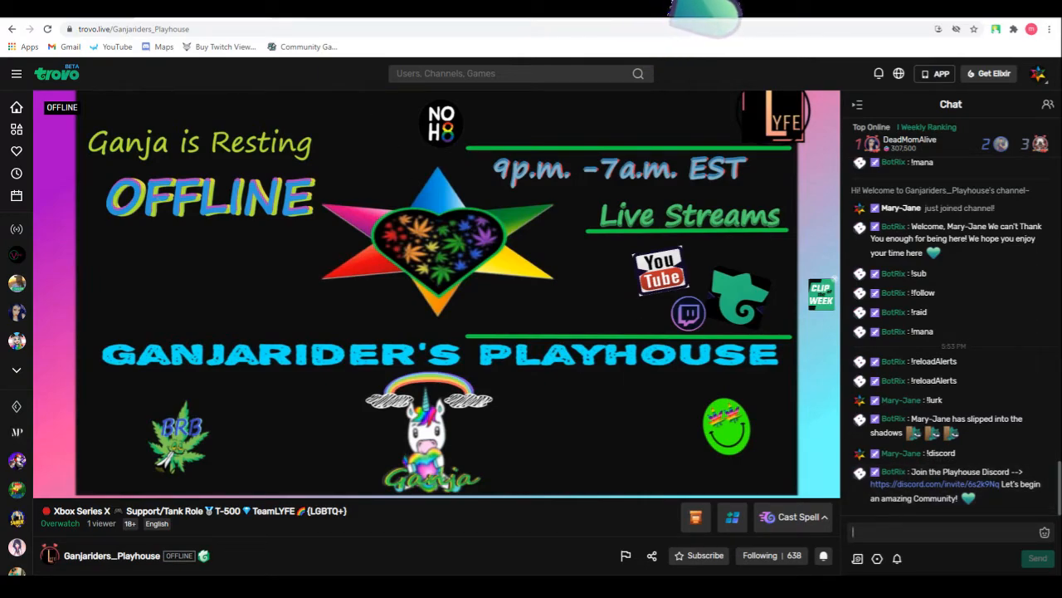
Return to the BotRix commands, examine the !xbox command's name, message and rank options, and cancel the edit.
{"action": "left_click", "coordinate": [310, 11]}
{"action": "scroll", "coordinate": [312, 242], "scroll_direction": "up", "scroll_amount": 2}
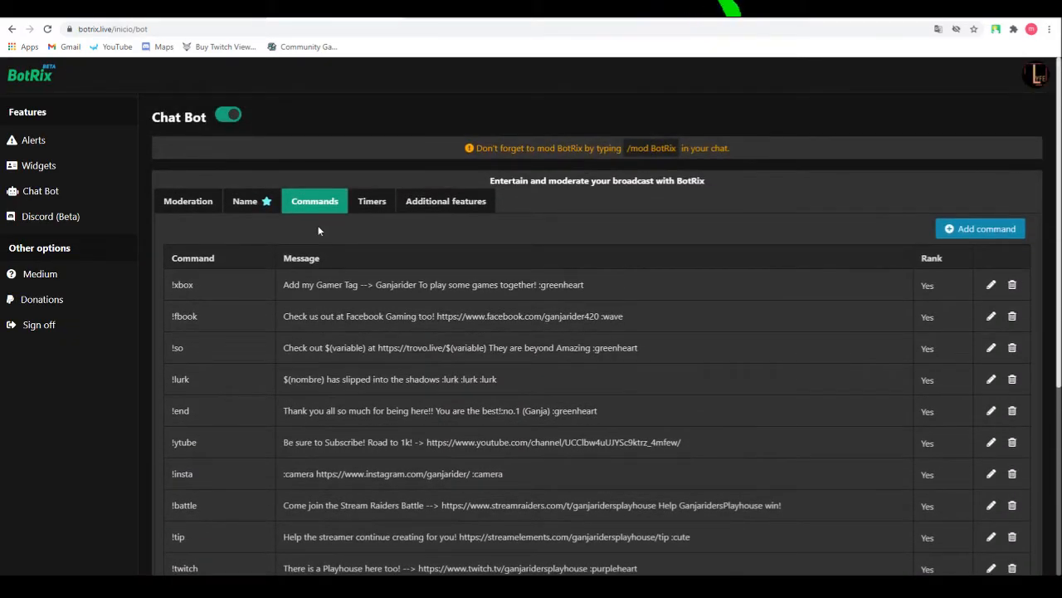
{"action": "scroll", "coordinate": [320, 230], "scroll_direction": "down", "scroll_amount": 3}
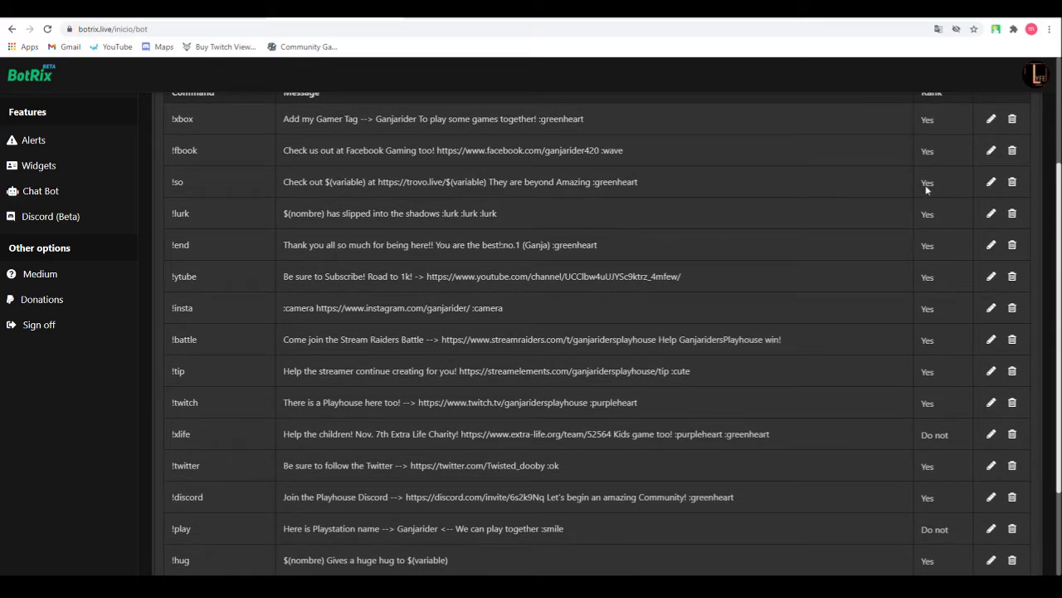
{"action": "left_click", "coordinate": [991, 119]}
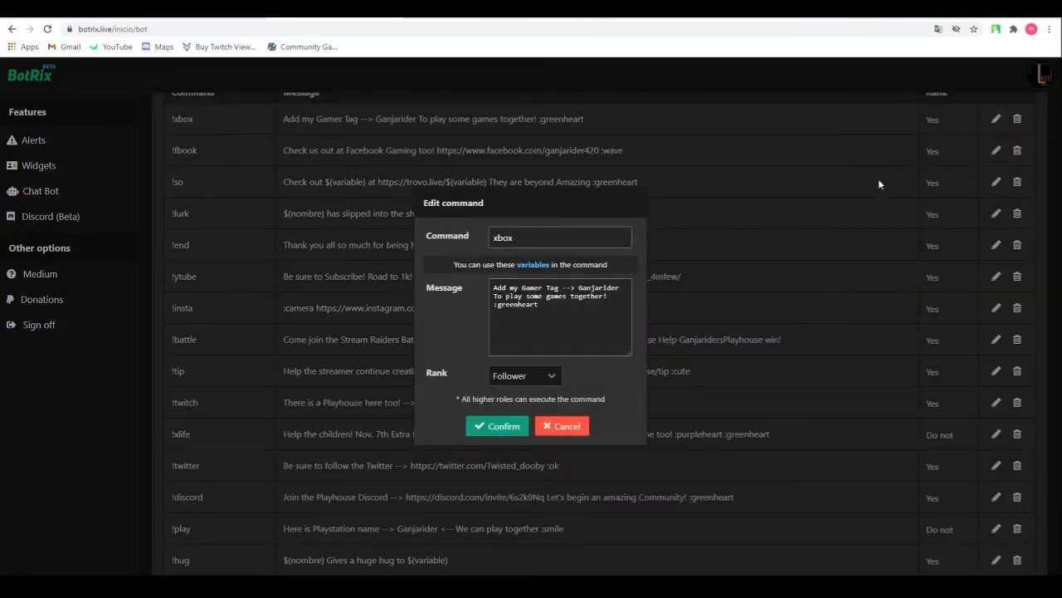
{"action": "left_click", "coordinate": [518, 240]}
{"action": "left_click", "coordinate": [492, 284]}
{"action": "left_click", "coordinate": [550, 378]}
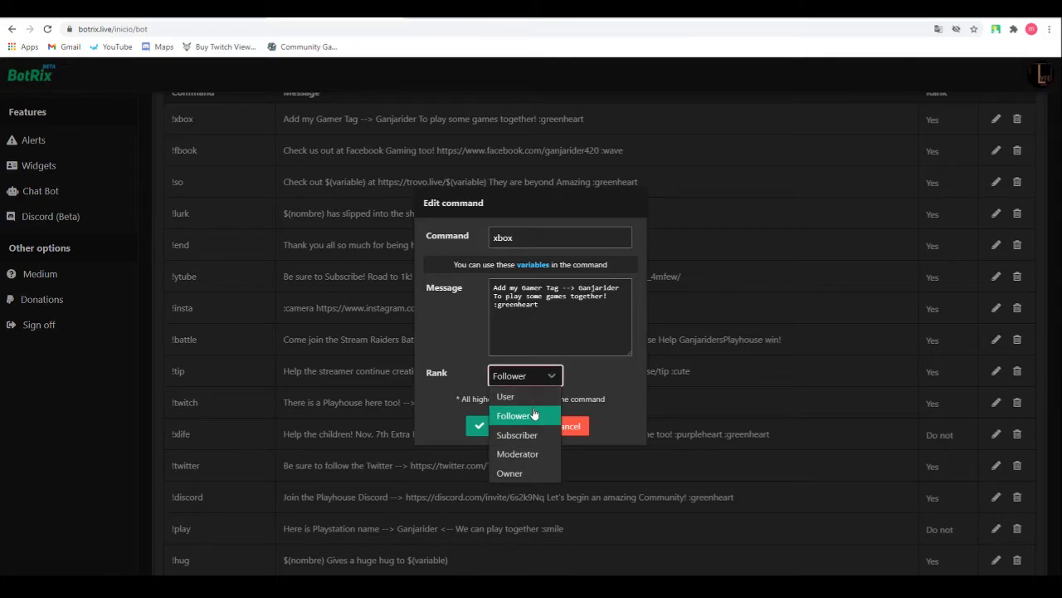
{"action": "left_click", "coordinate": [622, 385]}
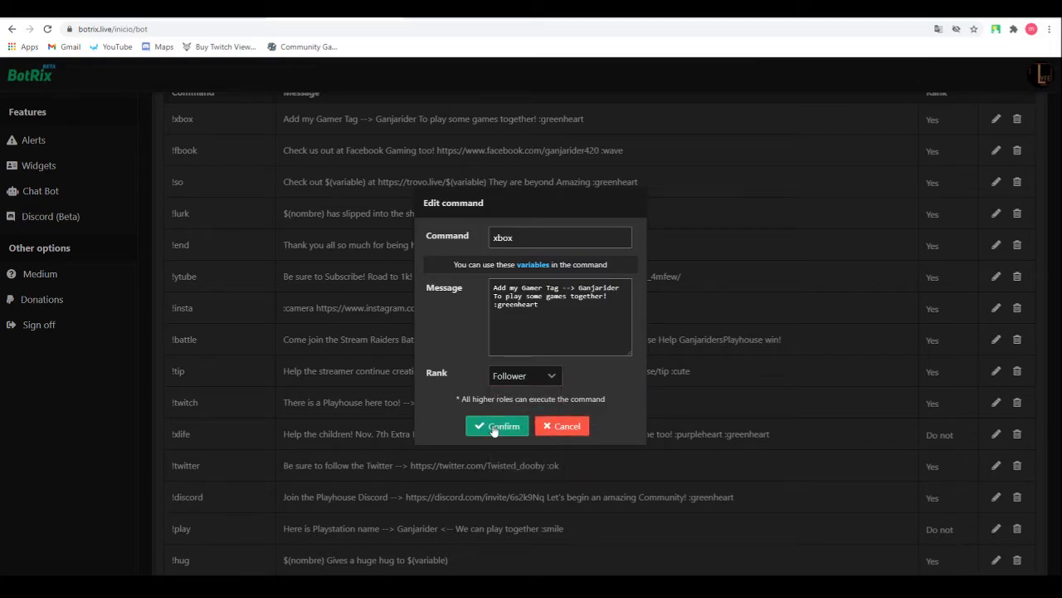
{"action": "left_click", "coordinate": [573, 430]}
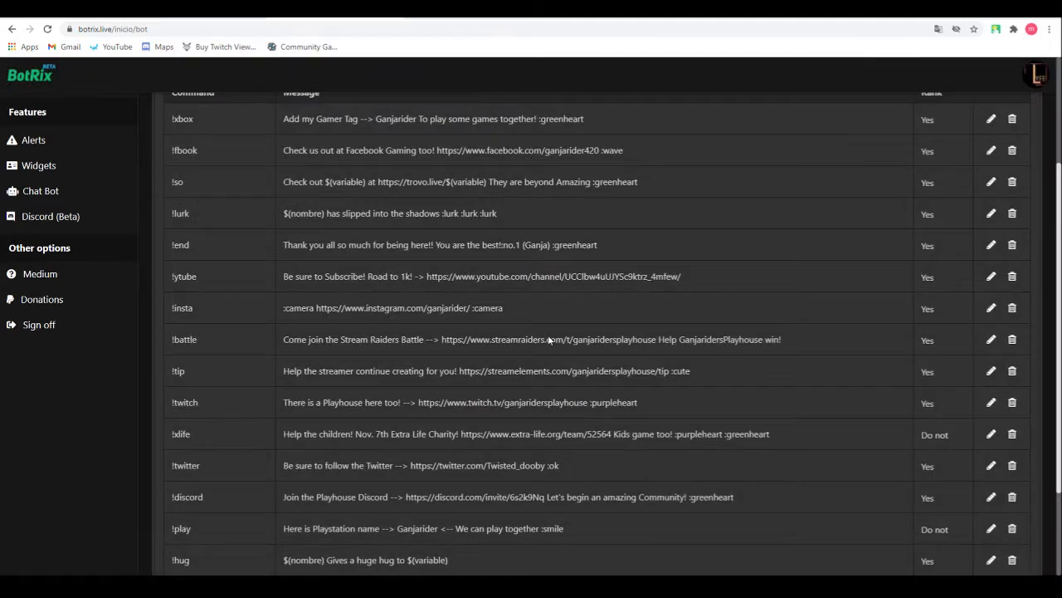
Compare the Chat Bot's timer messages and intervals with the list of commands.
{"action": "scroll", "coordinate": [551, 337], "scroll_direction": "up", "scroll_amount": 3}
{"action": "left_click", "coordinate": [373, 205]}
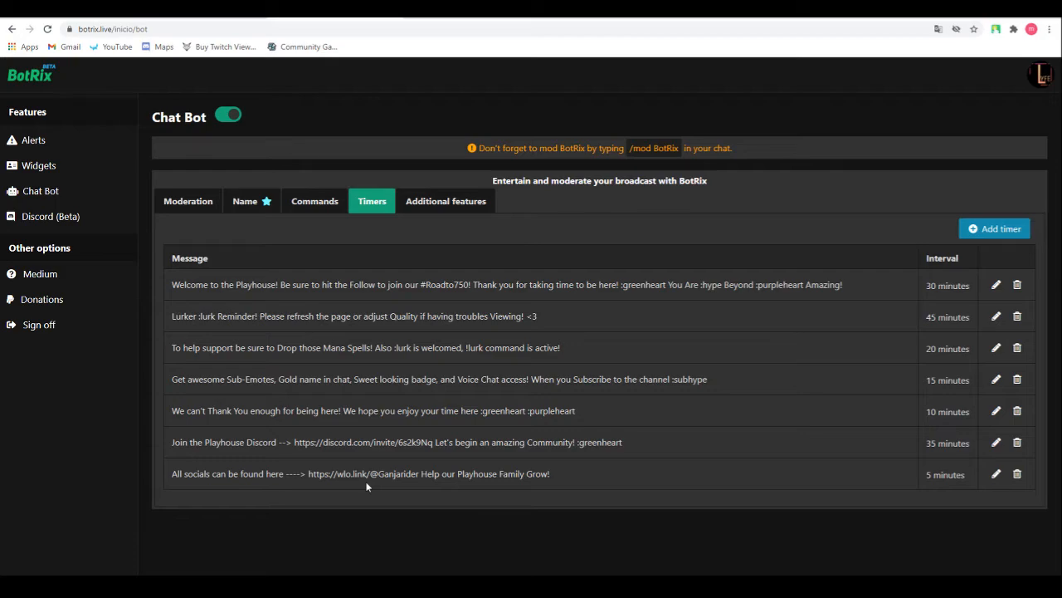
{"action": "left_click", "coordinate": [314, 203]}
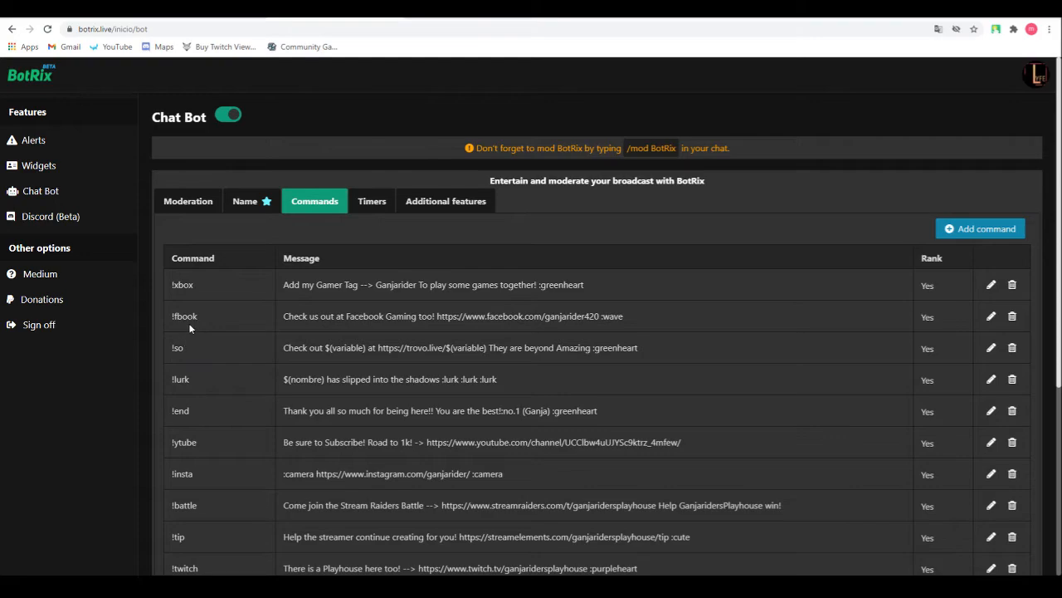
{"action": "scroll", "coordinate": [231, 408], "scroll_direction": "down", "scroll_amount": 2}
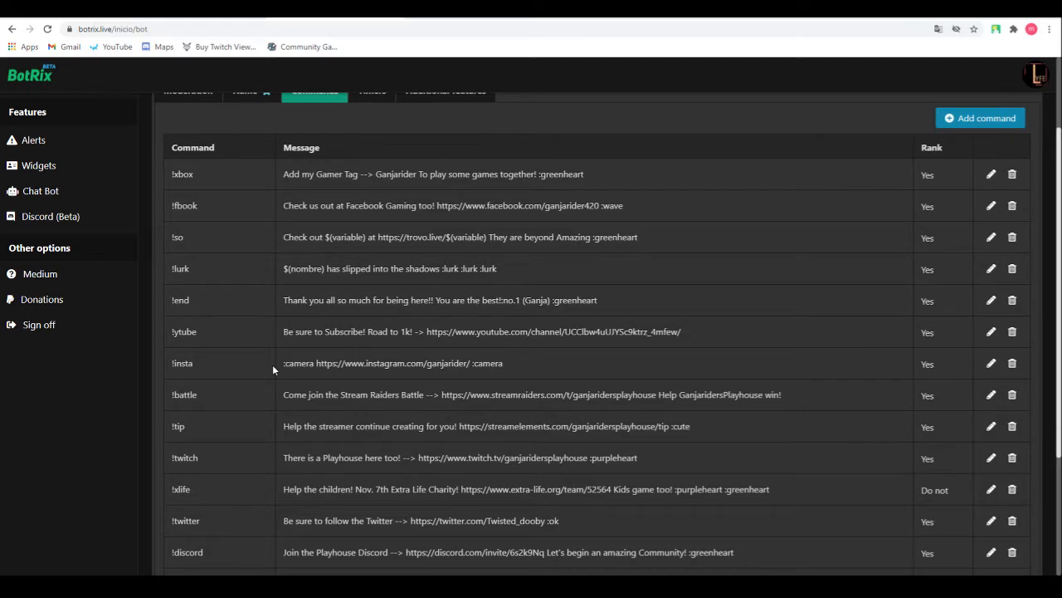
{"action": "scroll", "coordinate": [272, 365], "scroll_direction": "up", "scroll_amount": 2}
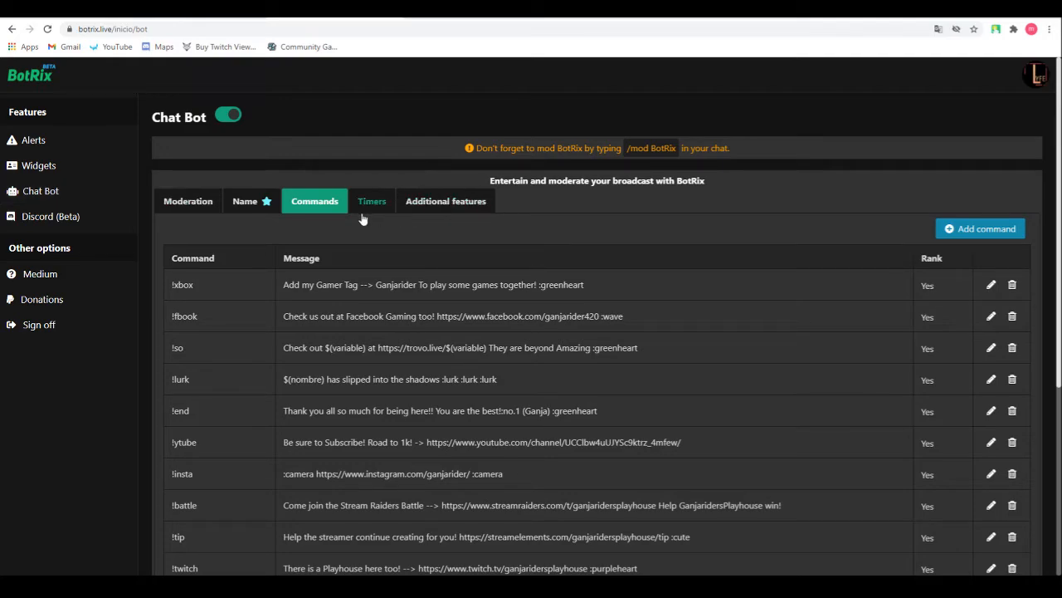
Review the chat alert messages for welcome, follow, donation, subscription, gift subscription and raid, and save them.
{"action": "left_click", "coordinate": [459, 203]}
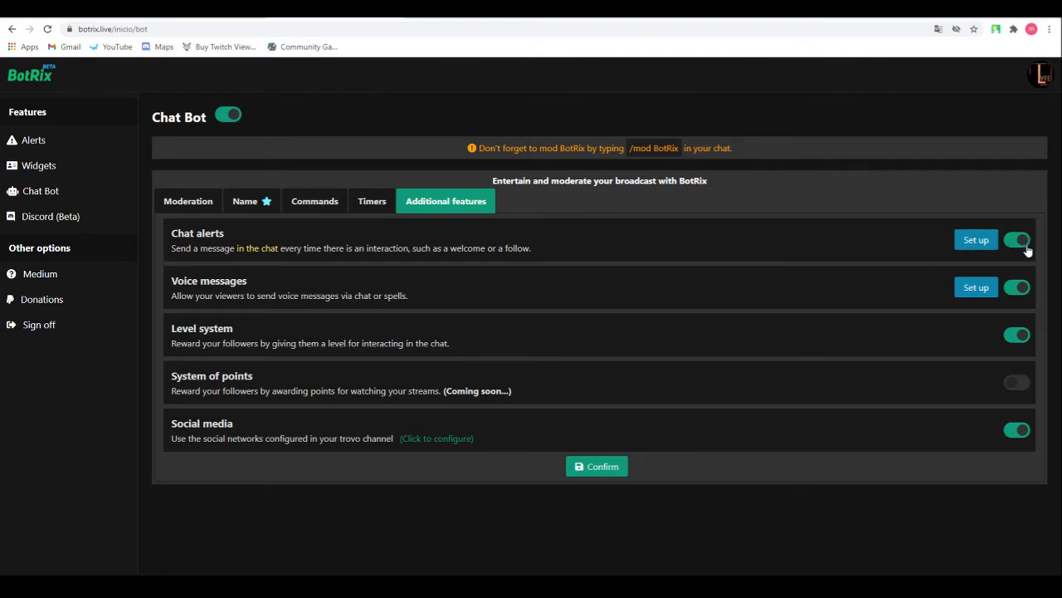
{"action": "left_click", "coordinate": [978, 241]}
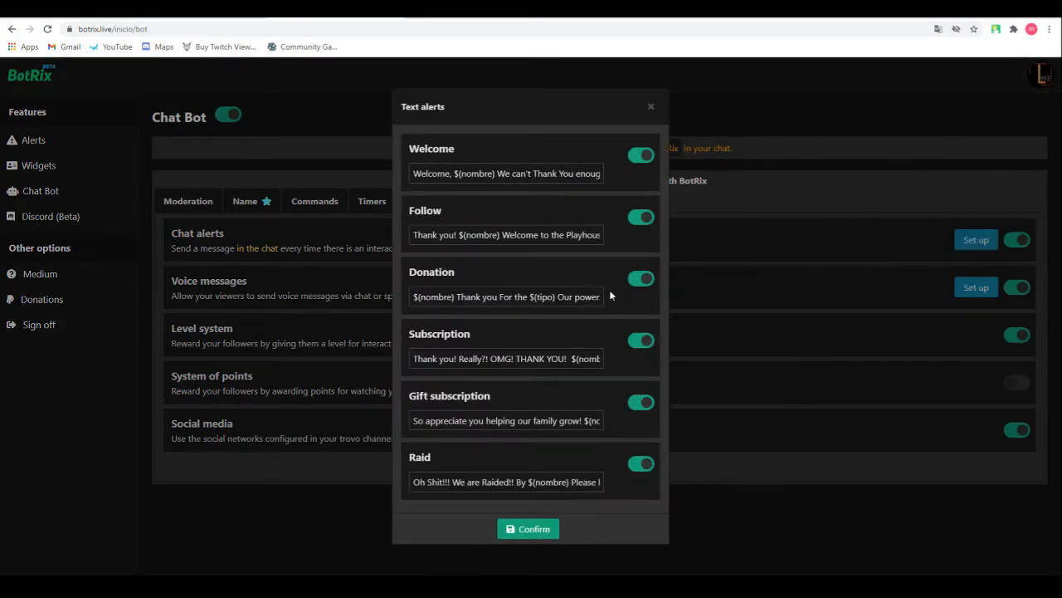
{"action": "left_click", "coordinate": [438, 172]}
{"action": "left_click", "coordinate": [440, 234]}
{"action": "left_click", "coordinate": [465, 302]}
{"action": "left_click", "coordinate": [476, 356]}
{"action": "left_click", "coordinate": [516, 424]}
{"action": "left_click", "coordinate": [503, 488]}
{"action": "left_click", "coordinate": [556, 303]}
{"action": "left_click", "coordinate": [526, 364]}
{"action": "left_click", "coordinate": [531, 529]}
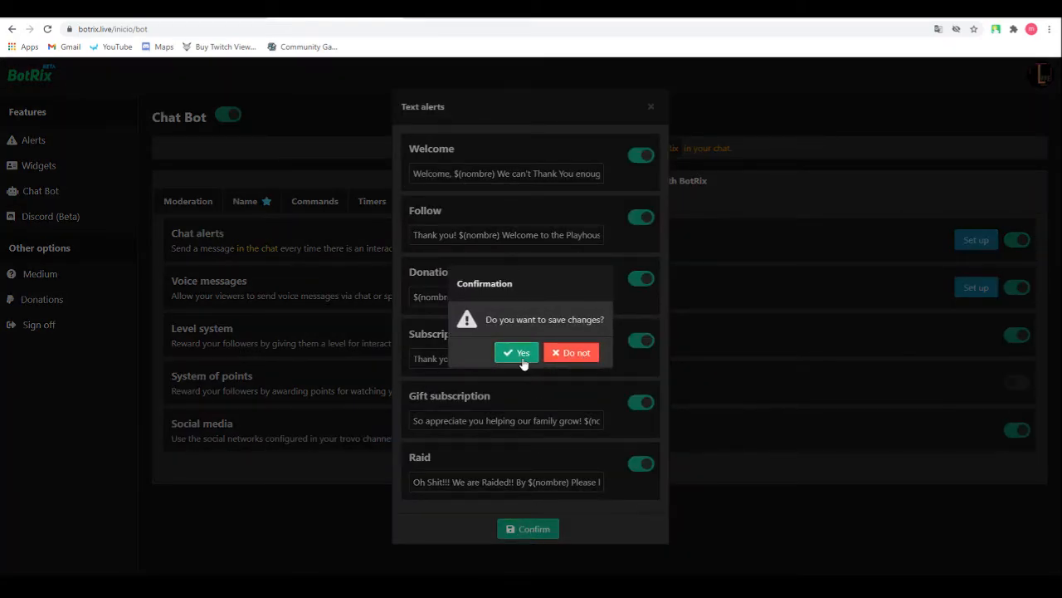
{"action": "left_click", "coordinate": [521, 357]}
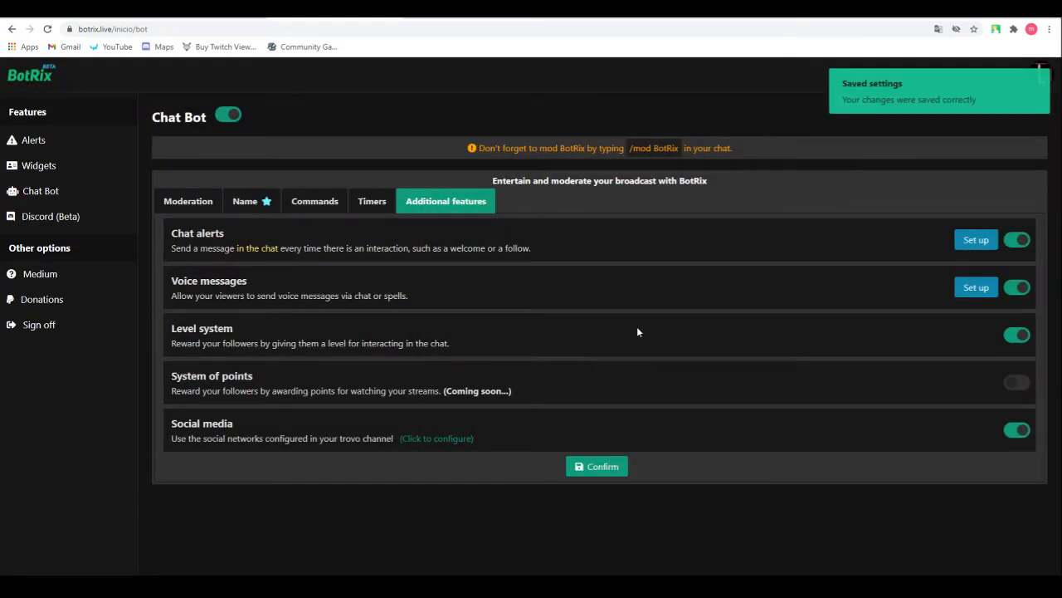
View the Tts alert settings and return to the Chat Bot's additional features.
{"action": "left_click", "coordinate": [60, 144]}
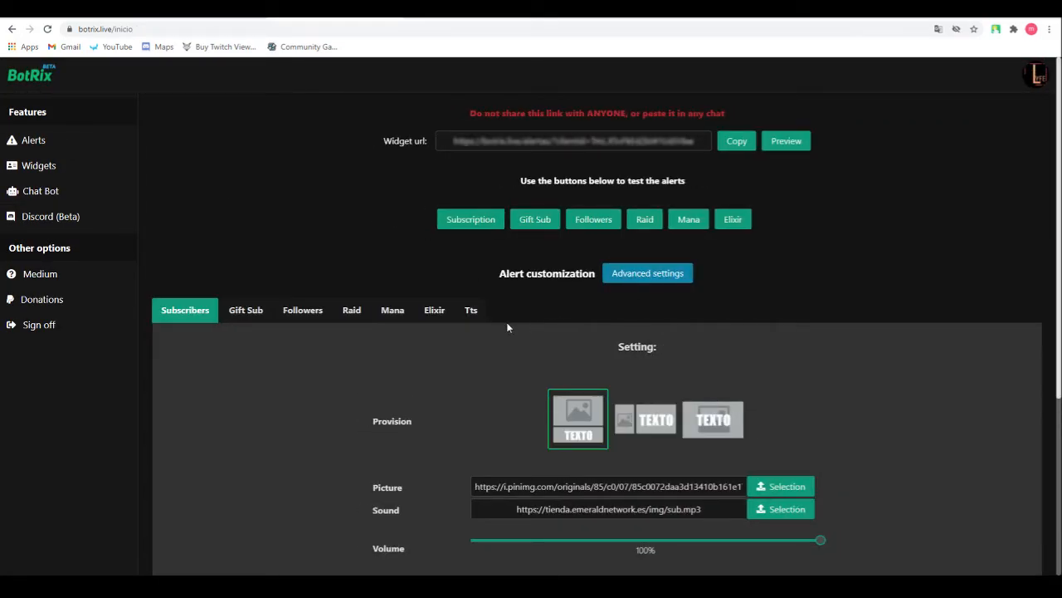
{"action": "left_click", "coordinate": [471, 311]}
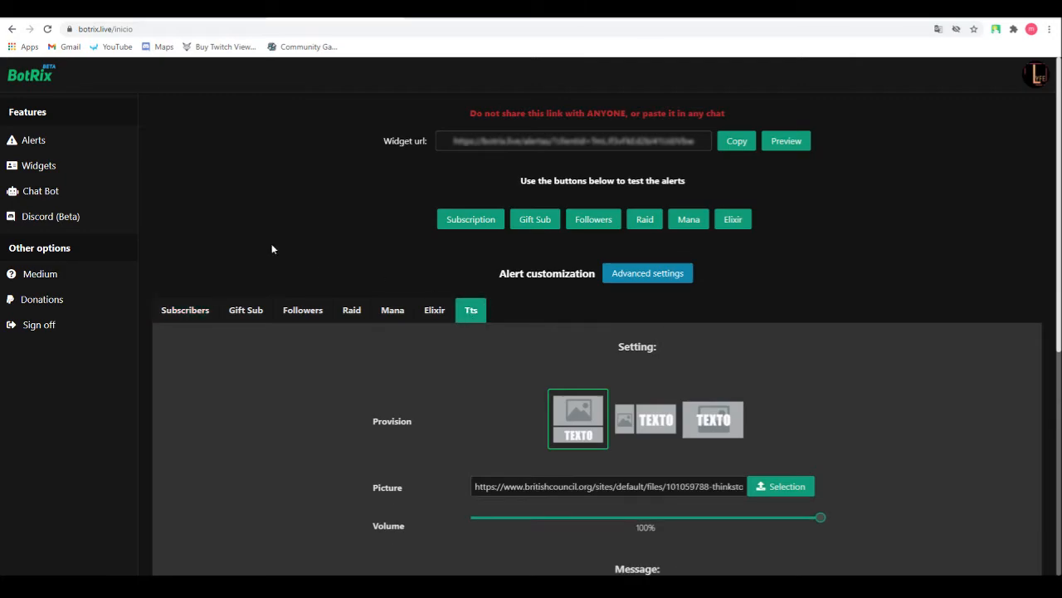
{"action": "left_click", "coordinate": [57, 193]}
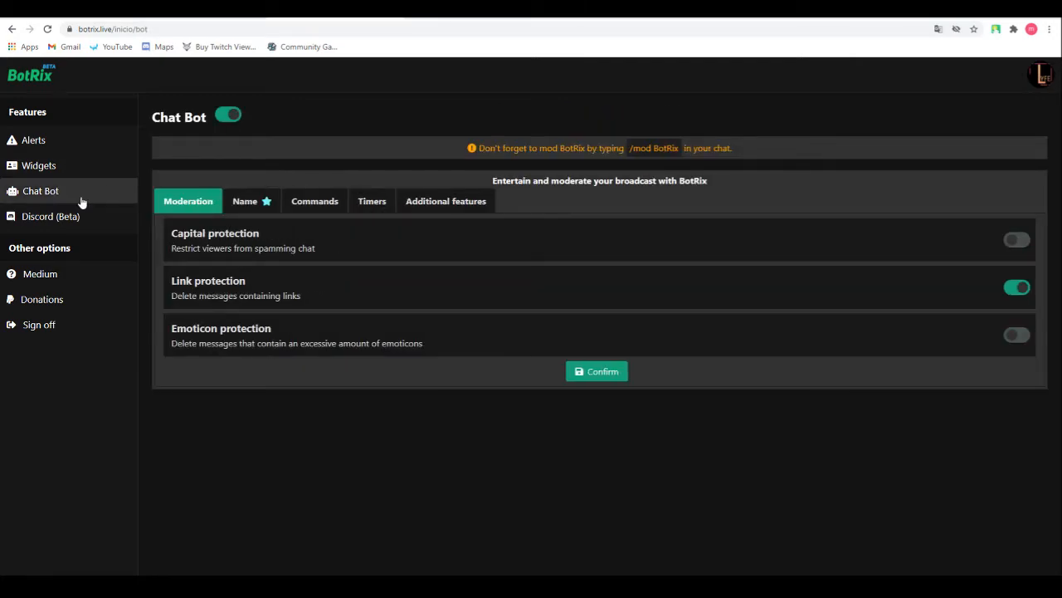
{"action": "left_click", "coordinate": [444, 212]}
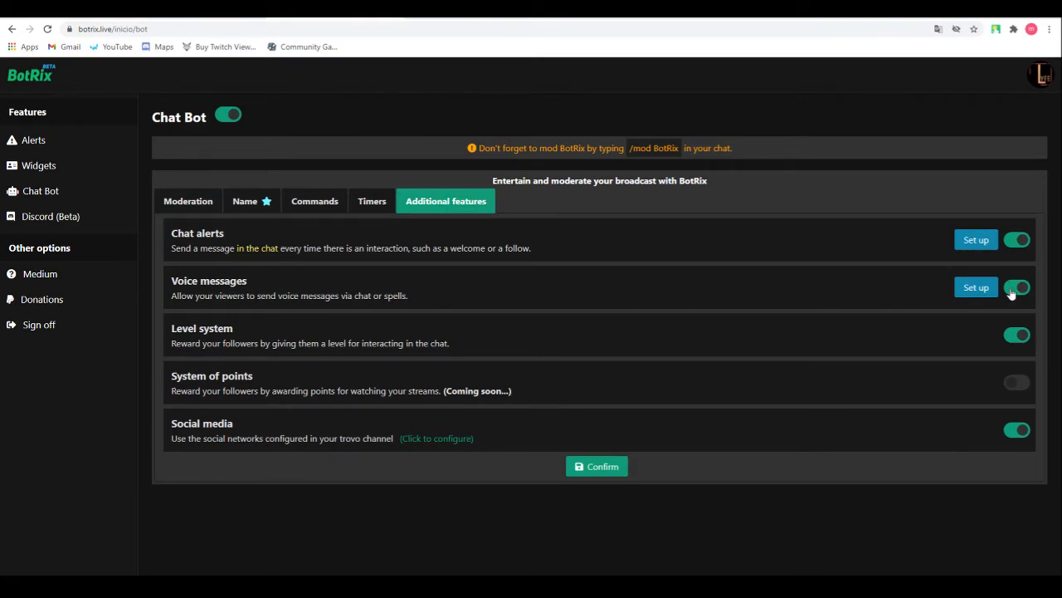
Review the voice message settings, including rank, delay, template, command and volume, save them and close the dialog.
{"action": "left_click", "coordinate": [977, 288]}
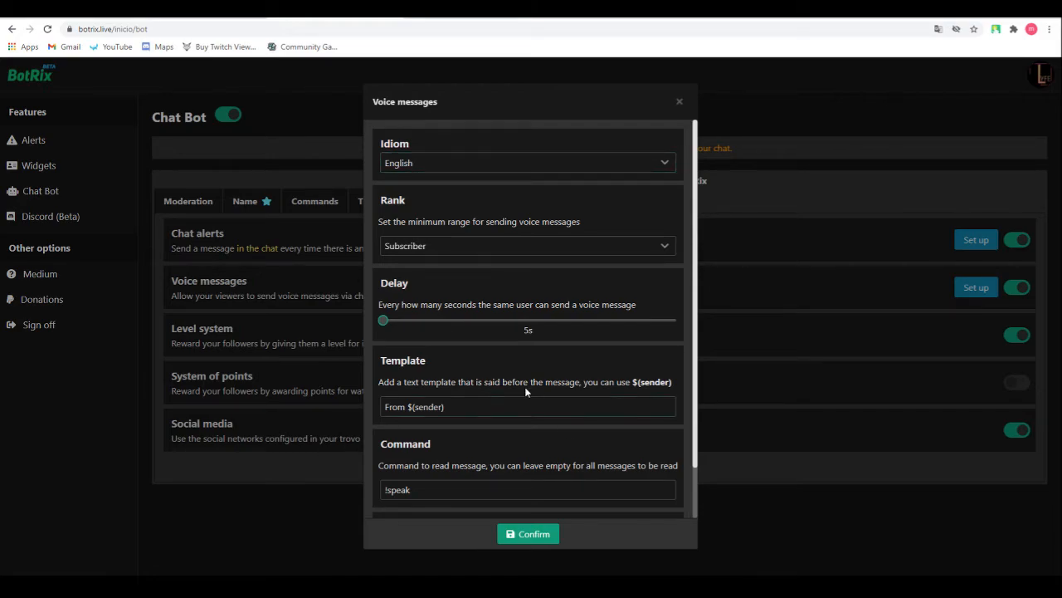
{"action": "scroll", "coordinate": [480, 380], "scroll_direction": "down", "scroll_amount": 1}
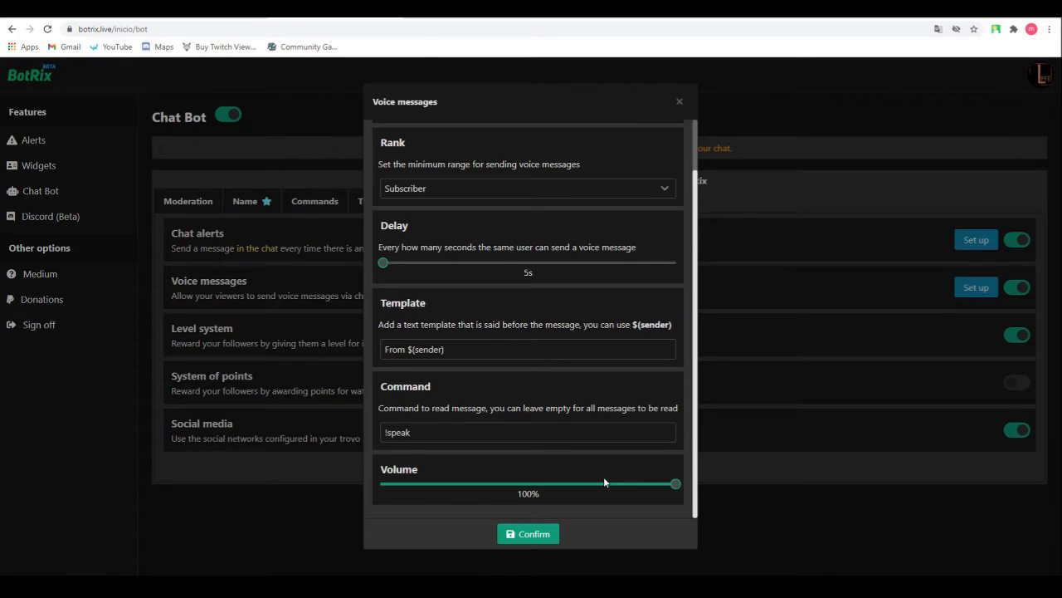
{"action": "left_click", "coordinate": [534, 535]}
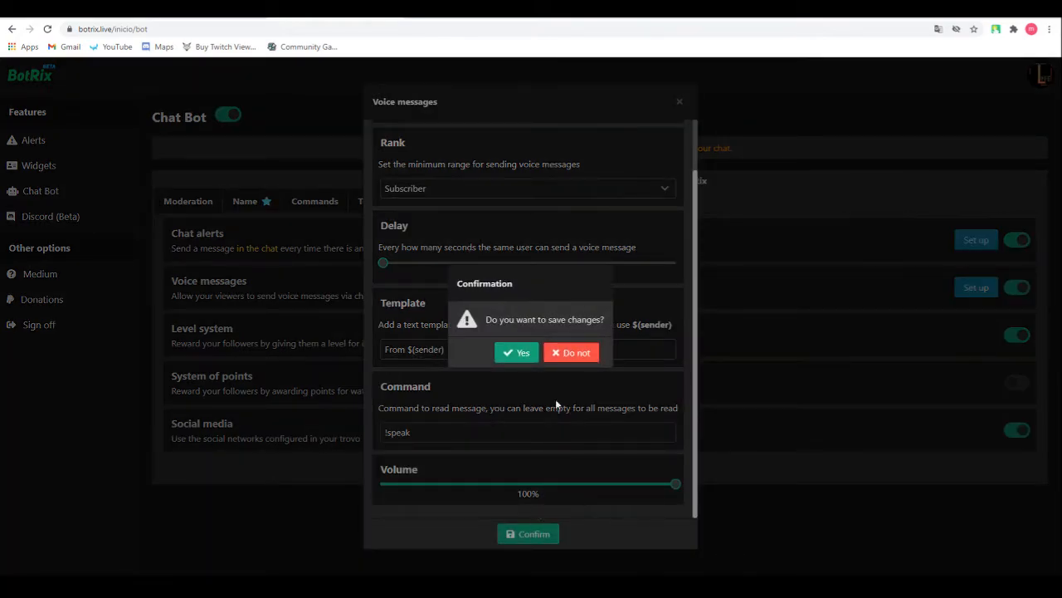
{"action": "left_click", "coordinate": [502, 352]}
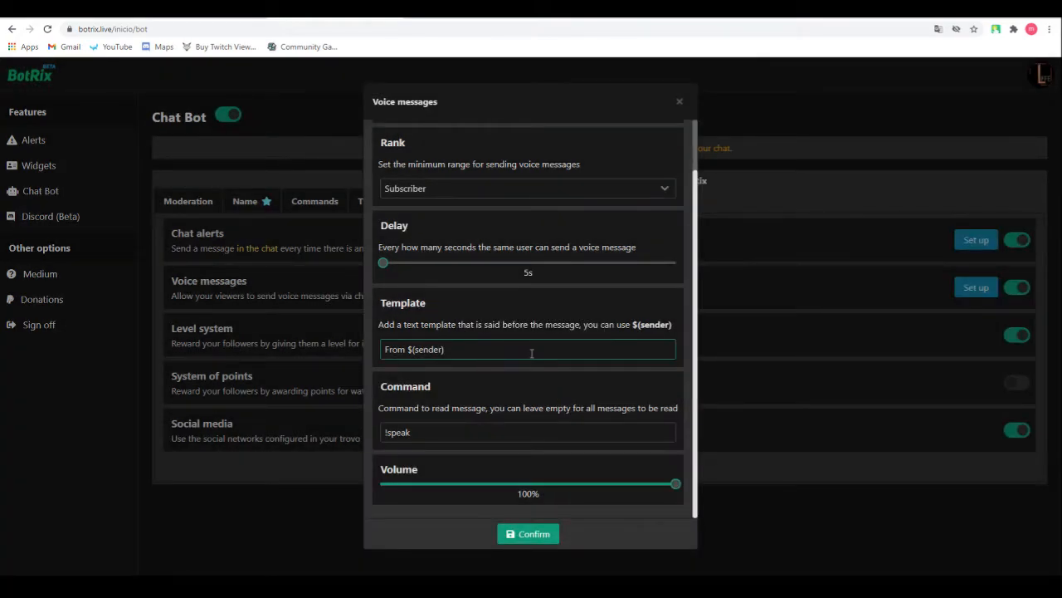
{"action": "left_click", "coordinate": [529, 535]}
{"action": "left_click", "coordinate": [521, 353]}
{"action": "left_click", "coordinate": [680, 102]}
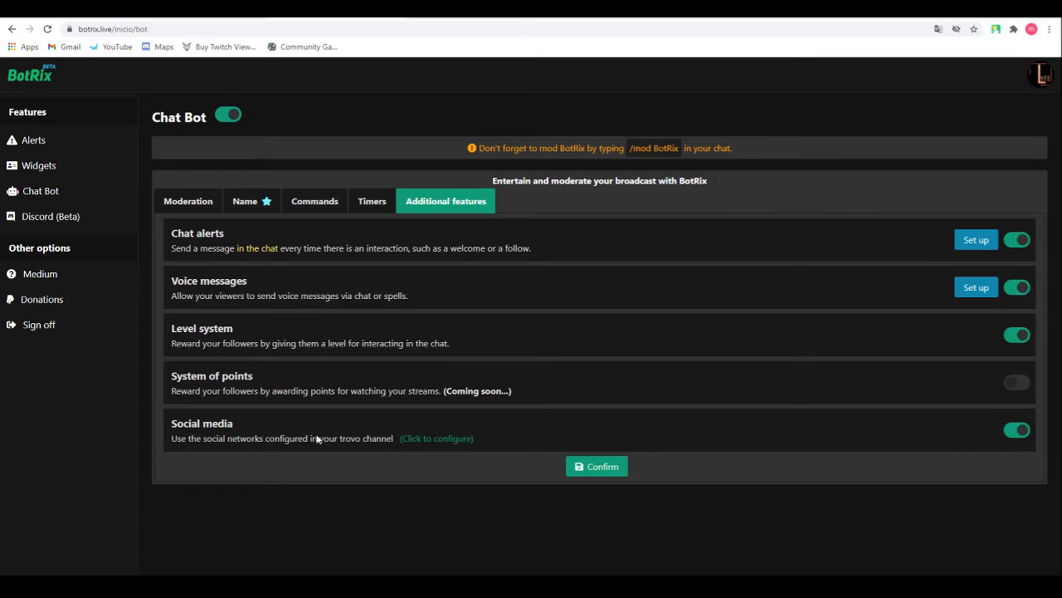
Examine the Trovo channel's social links and the account options, and return to the Chat Bot's command list in BotRix.
{"action": "left_click", "coordinate": [428, 432]}
{"action": "scroll", "coordinate": [216, 441], "scroll_direction": "down", "scroll_amount": 1}
{"action": "scroll", "coordinate": [216, 442], "scroll_direction": "down", "scroll_amount": 2}
{"action": "left_click", "coordinate": [52, 427]}
{"action": "scroll", "coordinate": [221, 416], "scroll_direction": "down", "scroll_amount": 1}
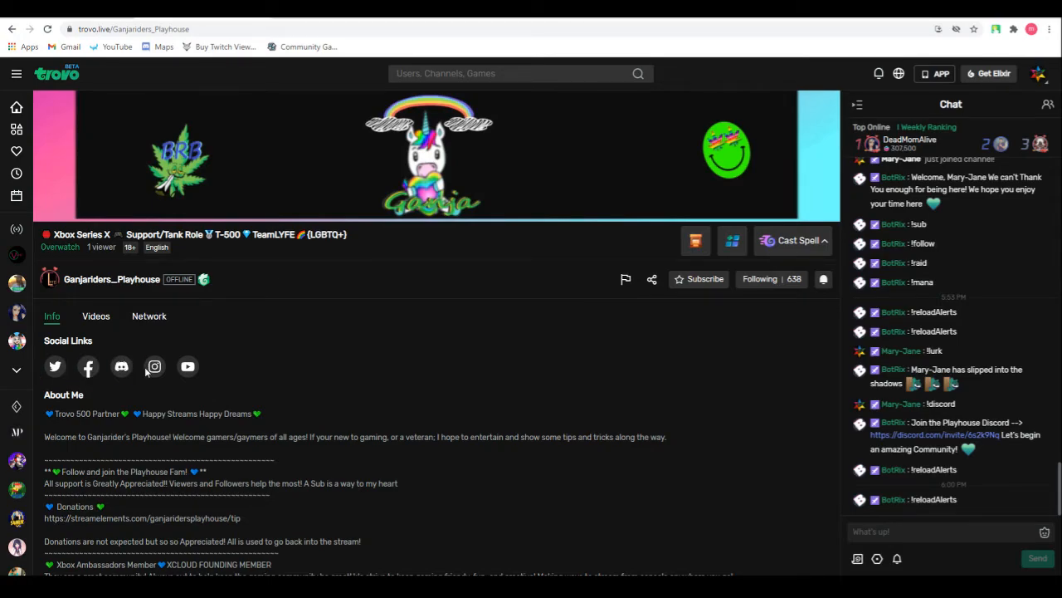
{"action": "left_click", "coordinate": [1033, 80]}
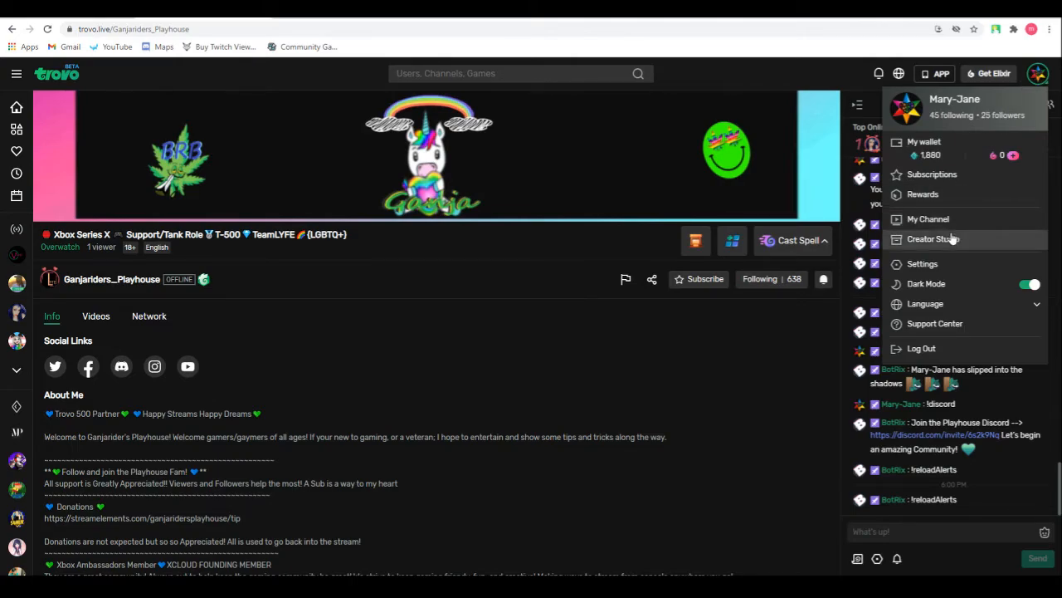
{"action": "left_click", "coordinate": [1035, 79]}
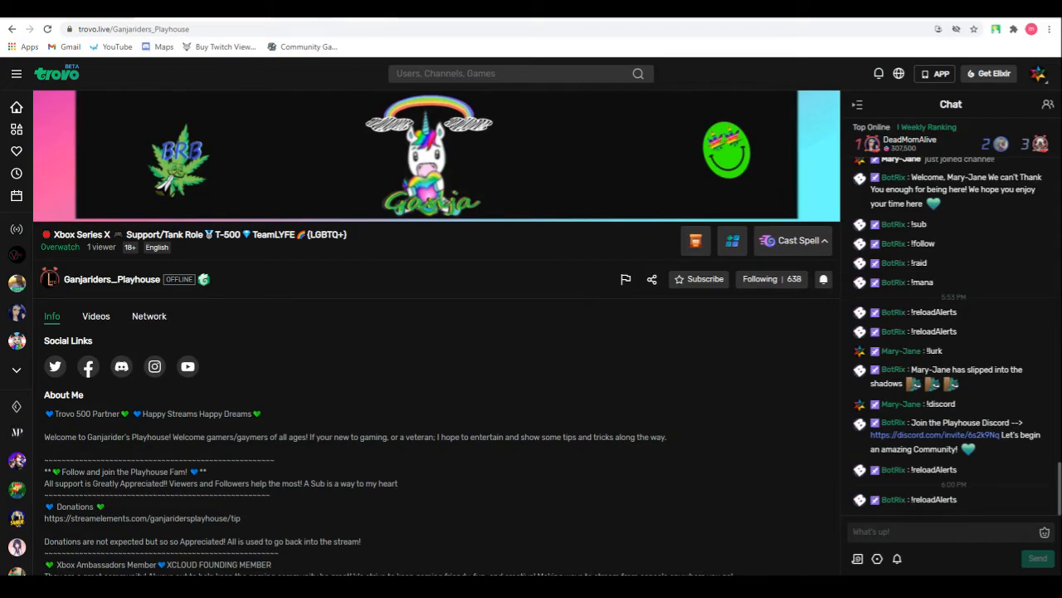
{"action": "left_click", "coordinate": [334, 10]}
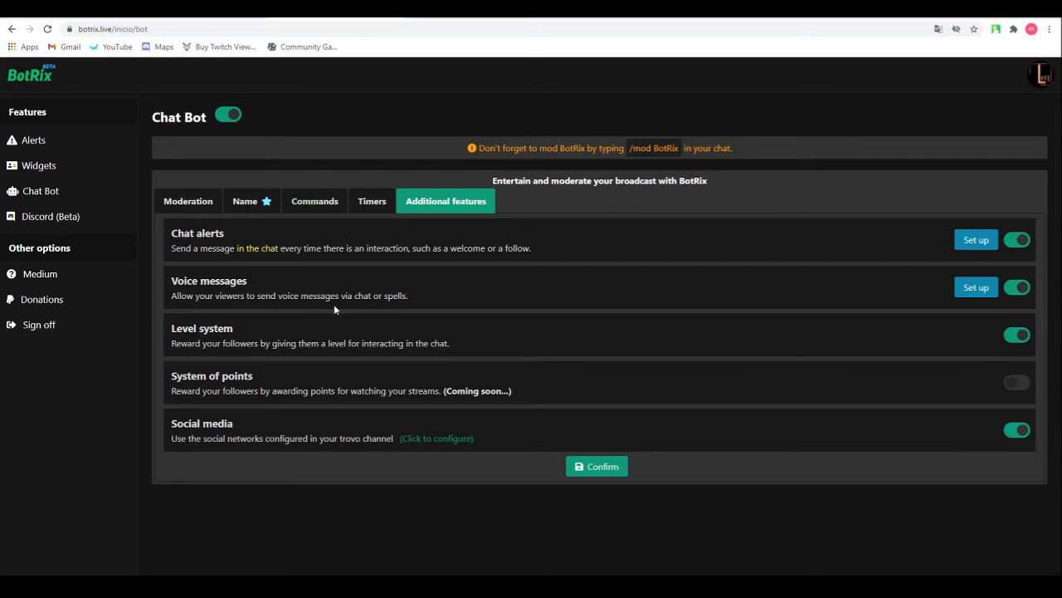
{"action": "left_click", "coordinate": [328, 202]}
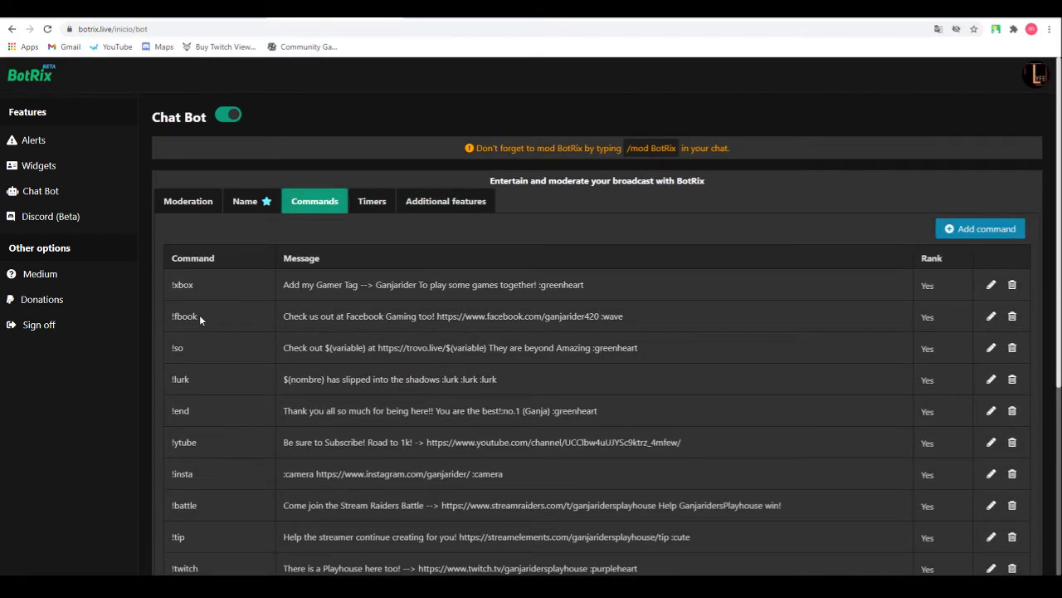
Switch to the Trovo channel page and send the !twitter command in its chat.
{"action": "left_click", "coordinate": [435, 207]}
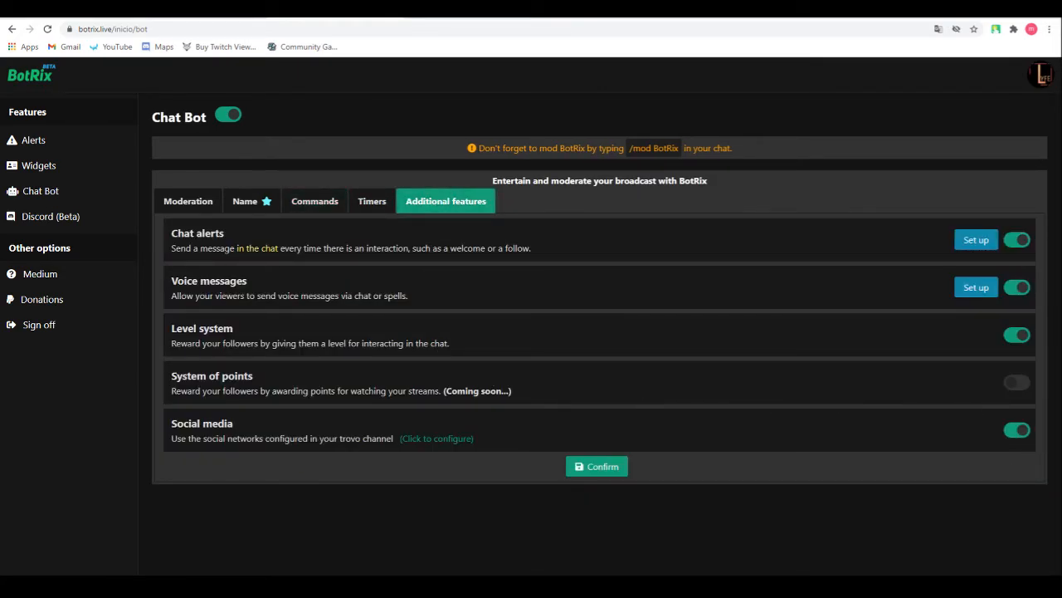
{"action": "left_click", "coordinate": [200, 18]}
{"action": "left_click", "coordinate": [939, 528]}
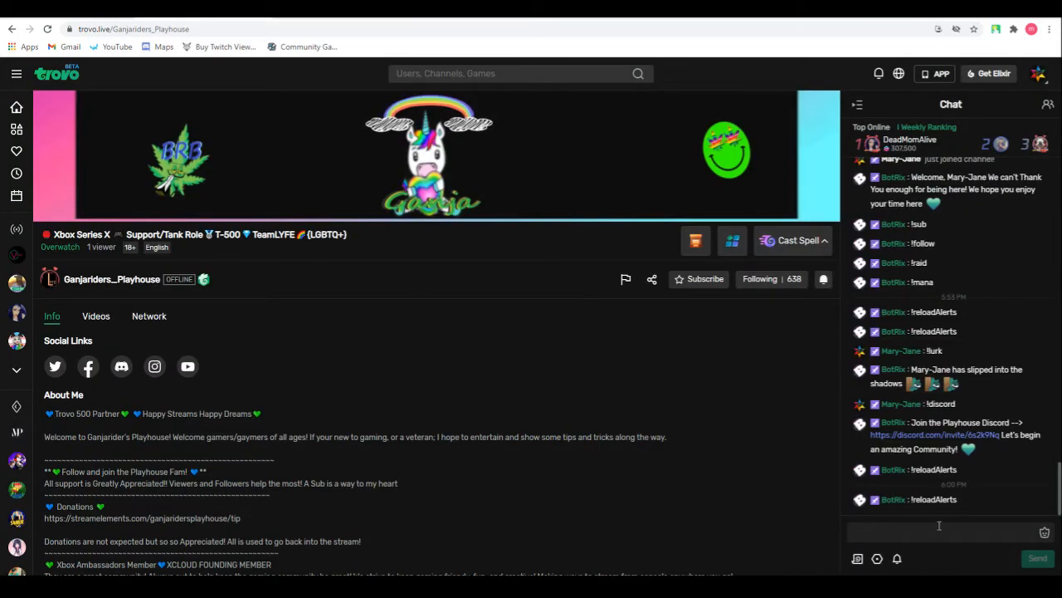
{"action": "type", "text": "!"}
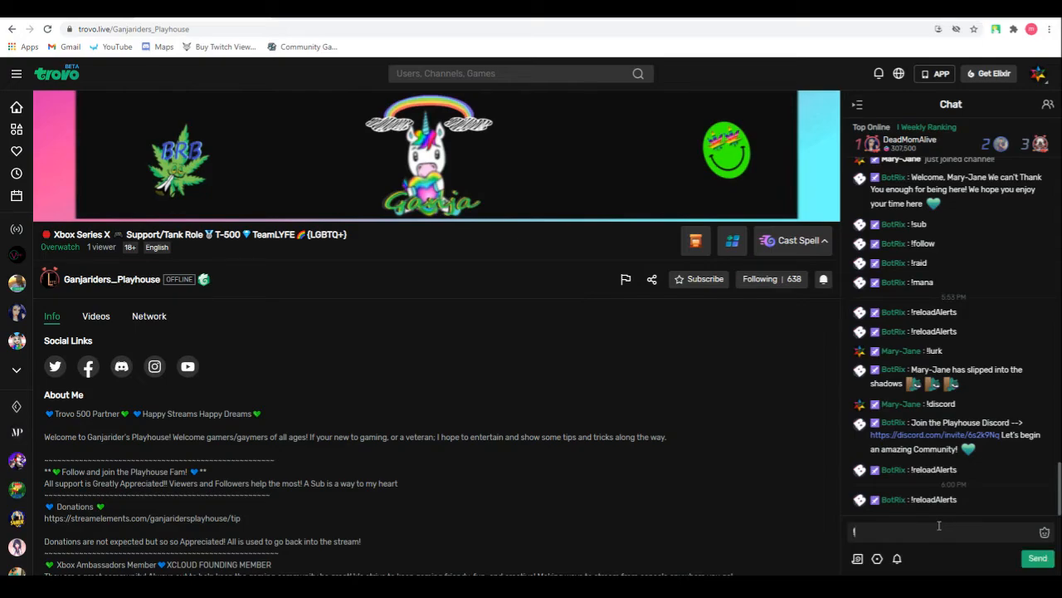
{"action": "type", "text": "twitter"}
{"action": "key", "text": "Return"}
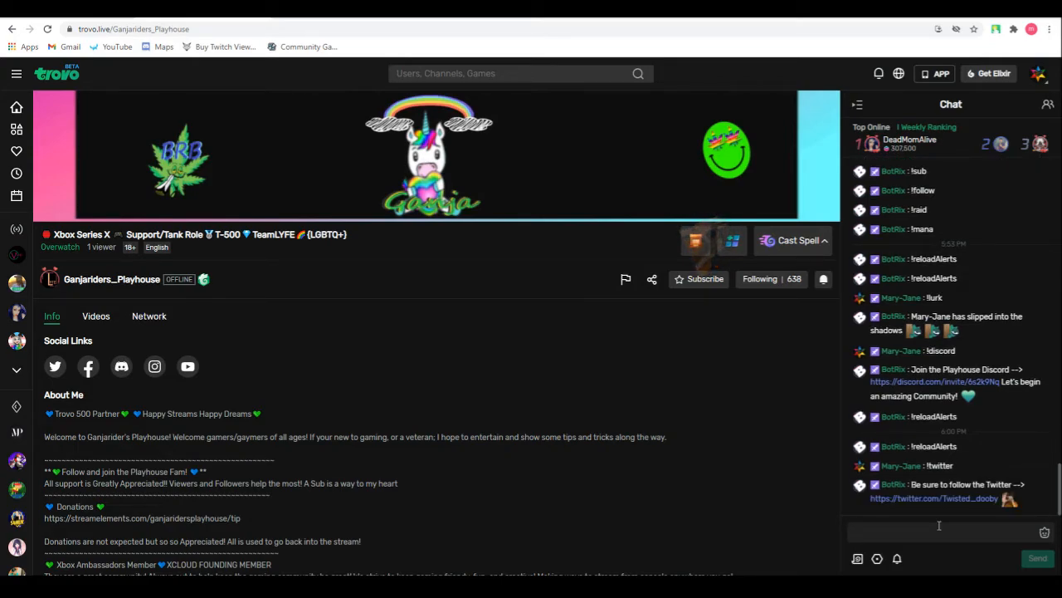
Test the two Facebook commands by sending !facebook and !fbook in the channel chat.
{"action": "type", "text": "!"}
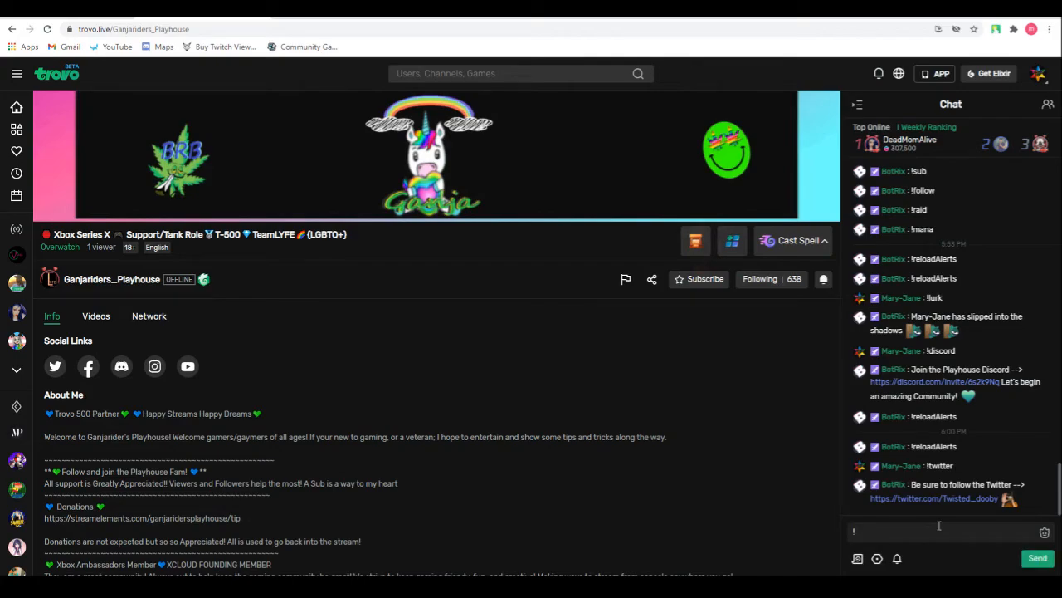
{"action": "type", "text": "facebook"}
{"action": "key", "text": "Return"}
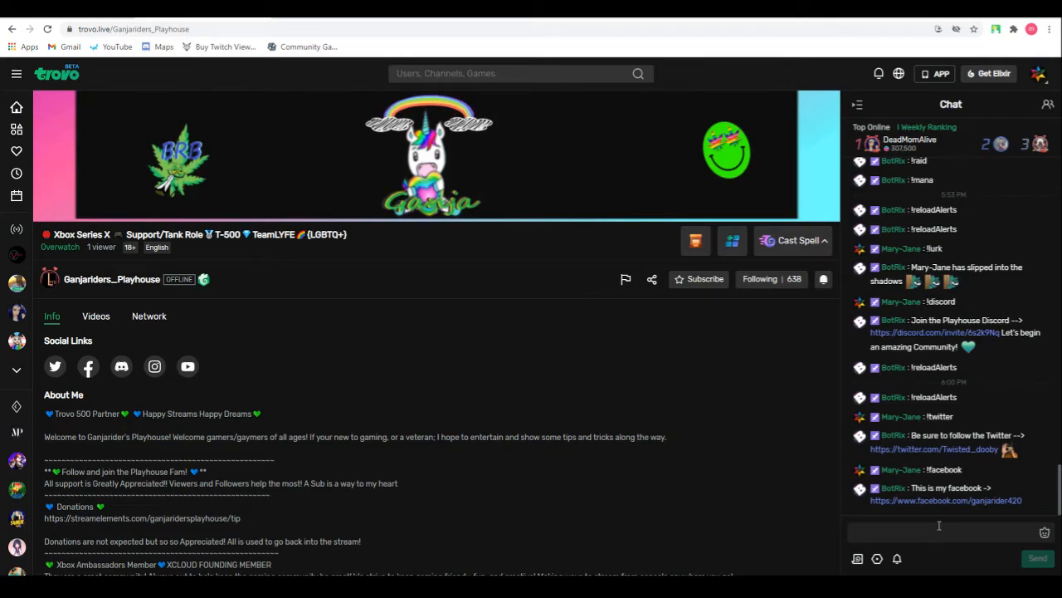
{"action": "type", "text": "!"}
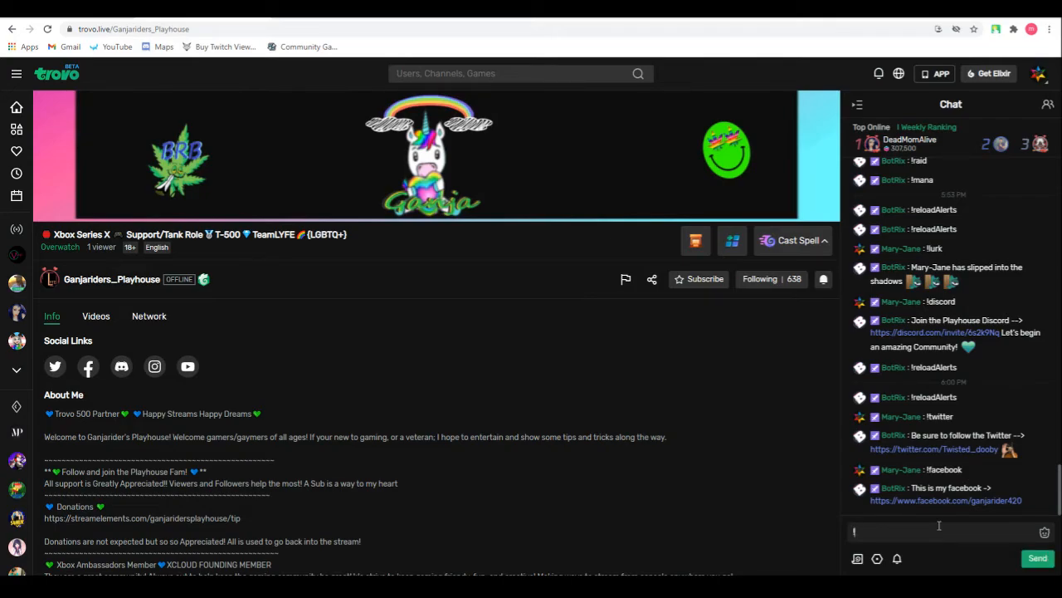
{"action": "type", "text": "fbook"}
{"action": "key", "text": "Return"}
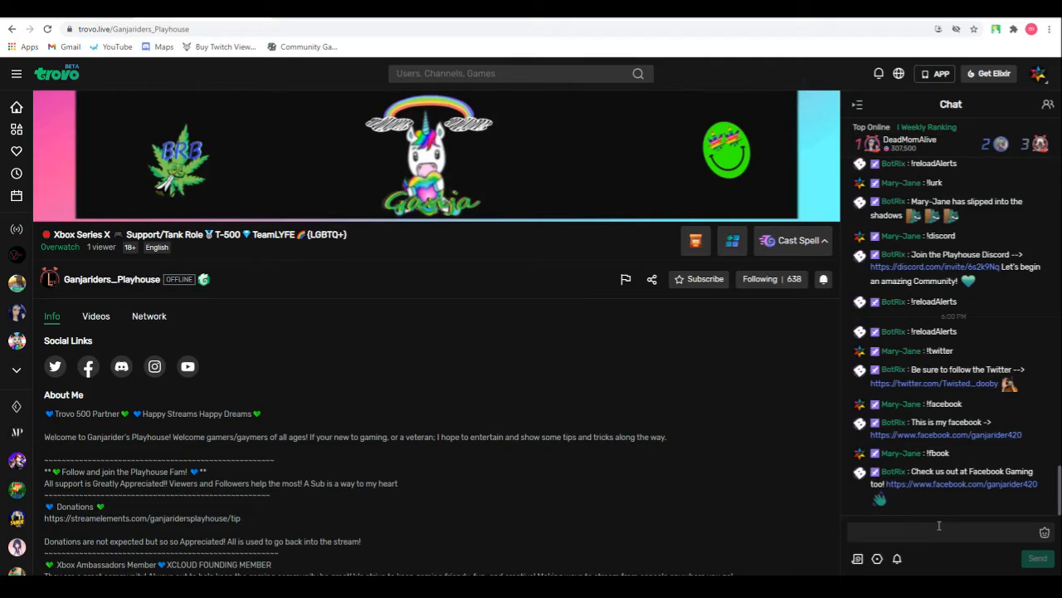
Test the two Instagram commands by sending !instagram and !insta in the channel chat.
{"action": "type", "text": "!instagram"}
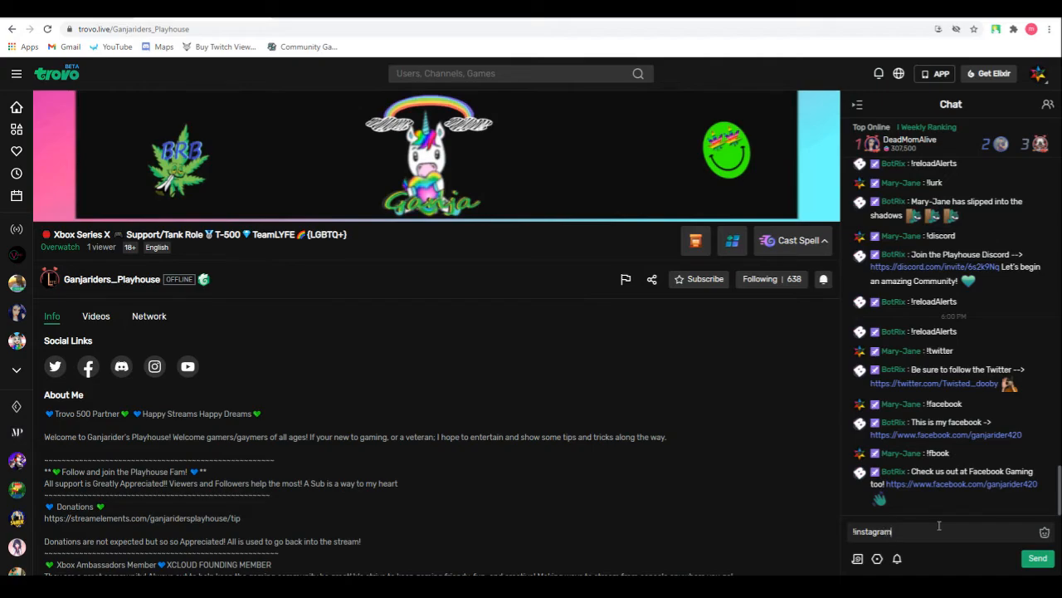
{"action": "key", "text": "Return"}
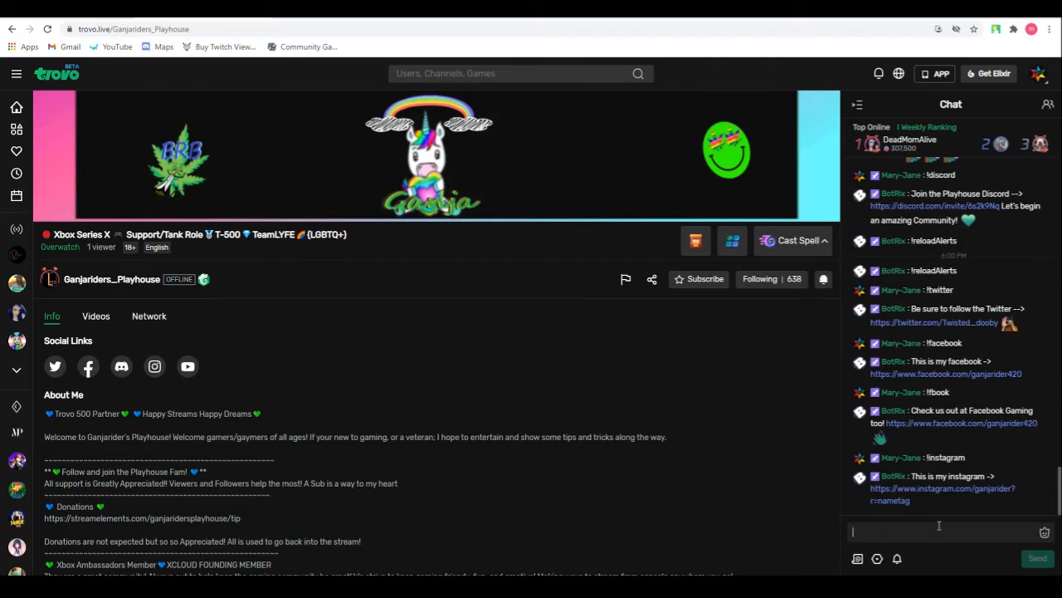
{"action": "type", "text": "!insta"}
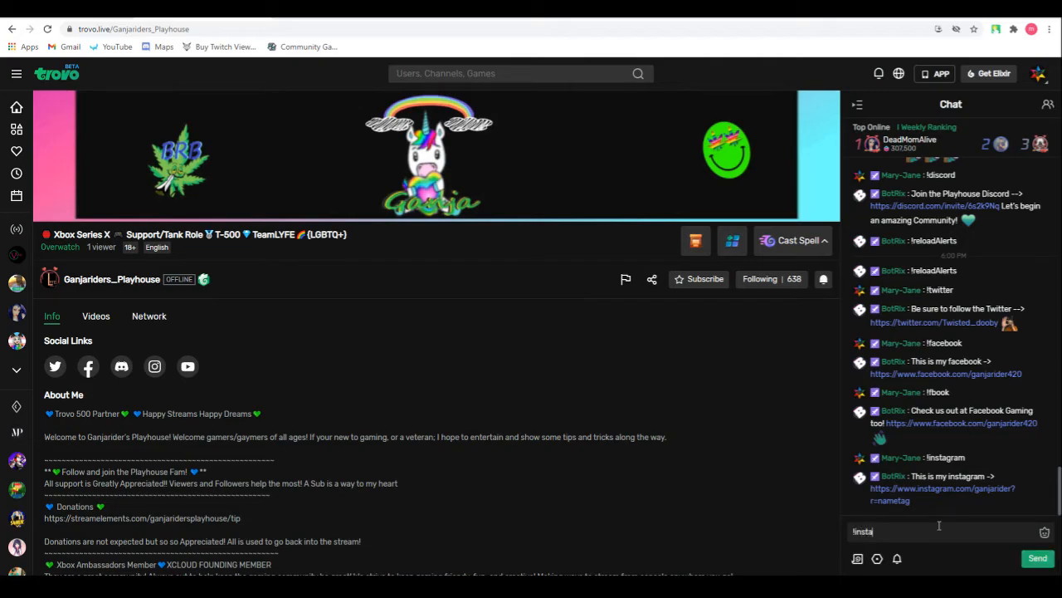
{"action": "key", "text": "Return"}
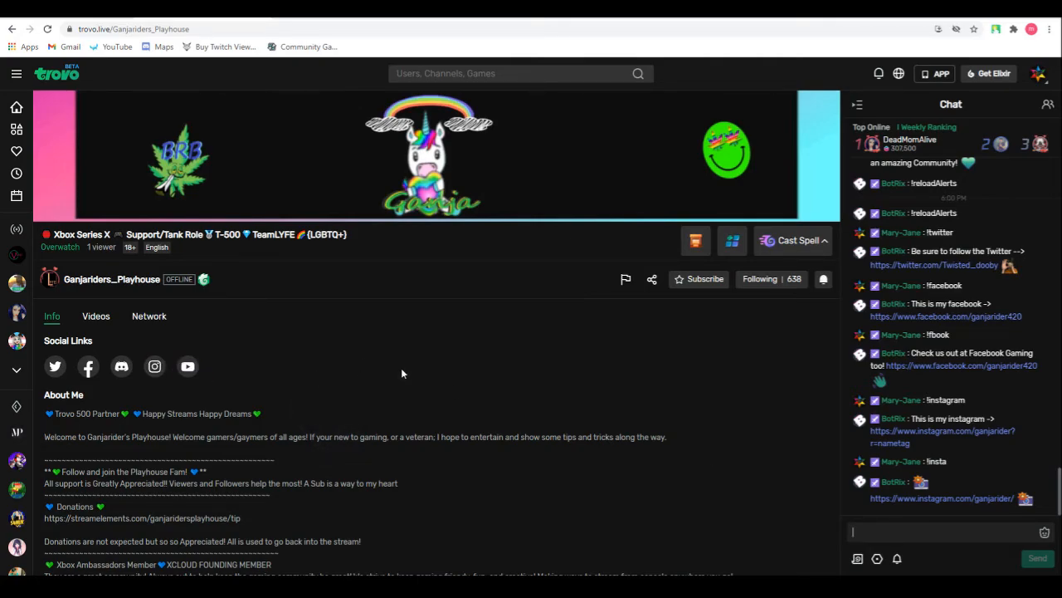
Return to BotRix, save the Chat Bot's additional features and close the confirmation.
{"action": "scroll", "coordinate": [400, 367], "scroll_direction": "up", "scroll_amount": 3}
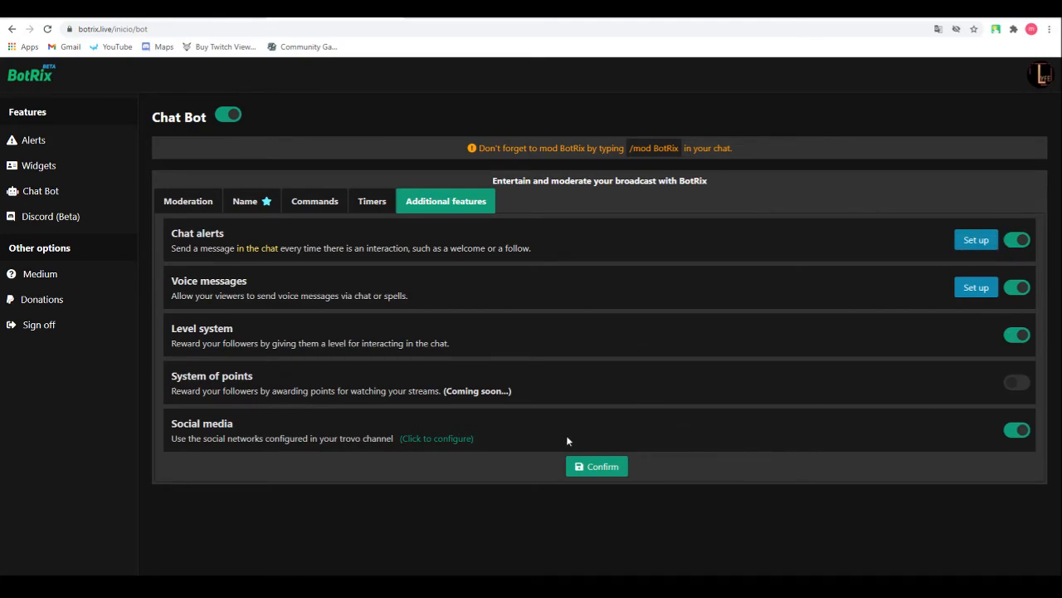
{"action": "left_click", "coordinate": [604, 466]}
{"action": "left_click", "coordinate": [516, 352]}
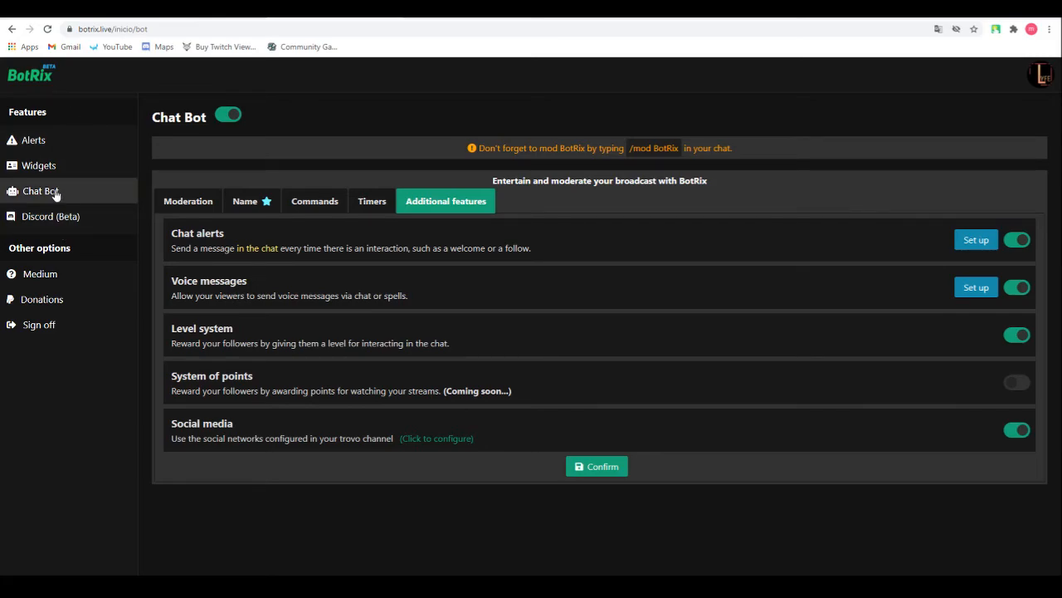
{"action": "left_click", "coordinate": [200, 207]}
{"action": "left_click", "coordinate": [410, 207]}
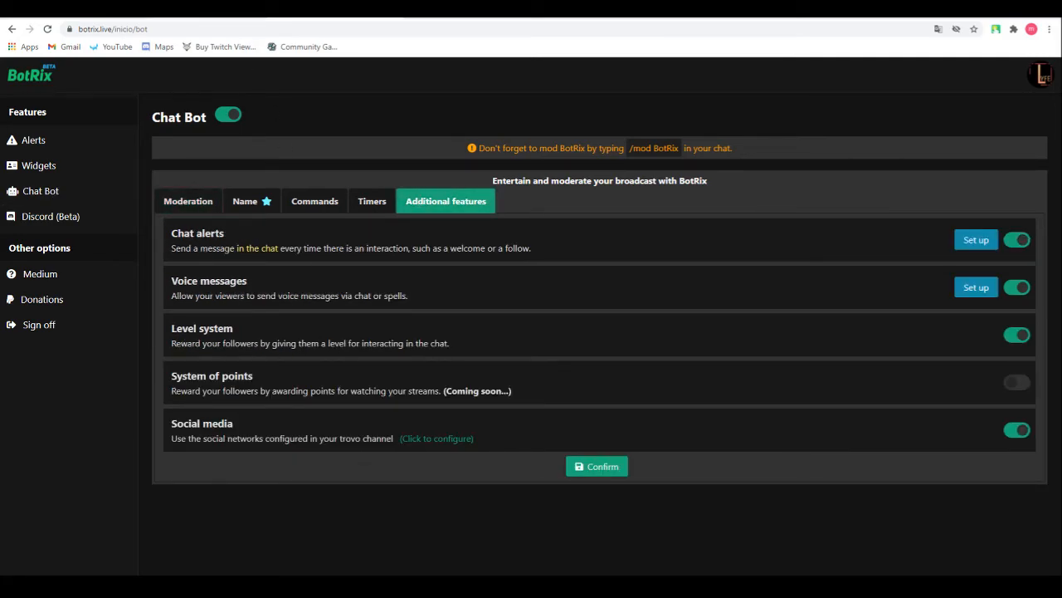
Examine BotRix's welcome and earlier bot messages in the Trovo channel's chat history, and return to BotRix.
{"action": "left_click", "coordinate": [169, 15]}
{"action": "scroll", "coordinate": [996, 341], "scroll_direction": "up", "scroll_amount": 5}
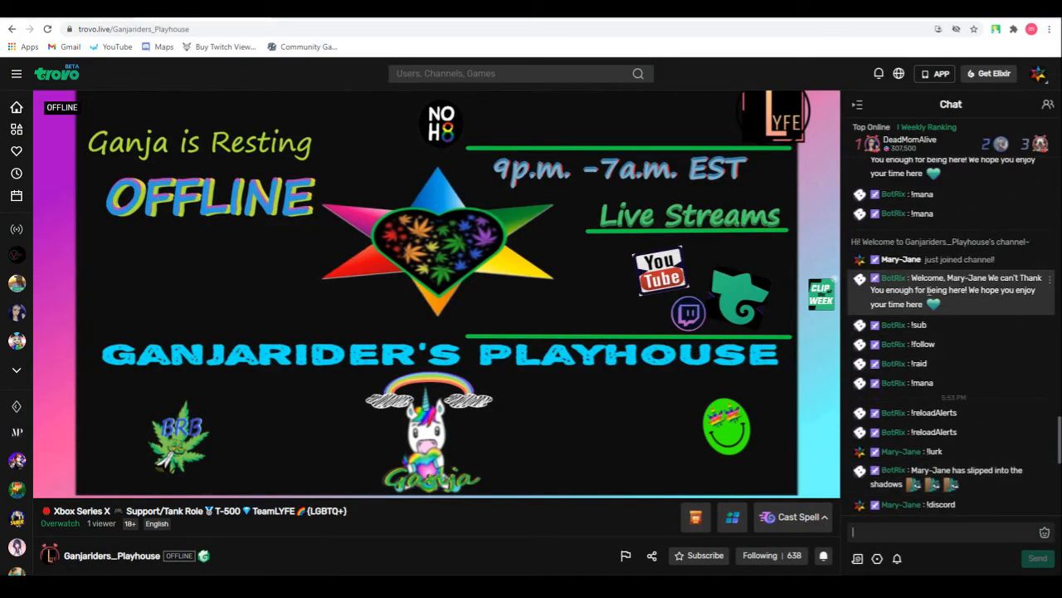
{"action": "scroll", "coordinate": [943, 302], "scroll_direction": "up", "scroll_amount": 3}
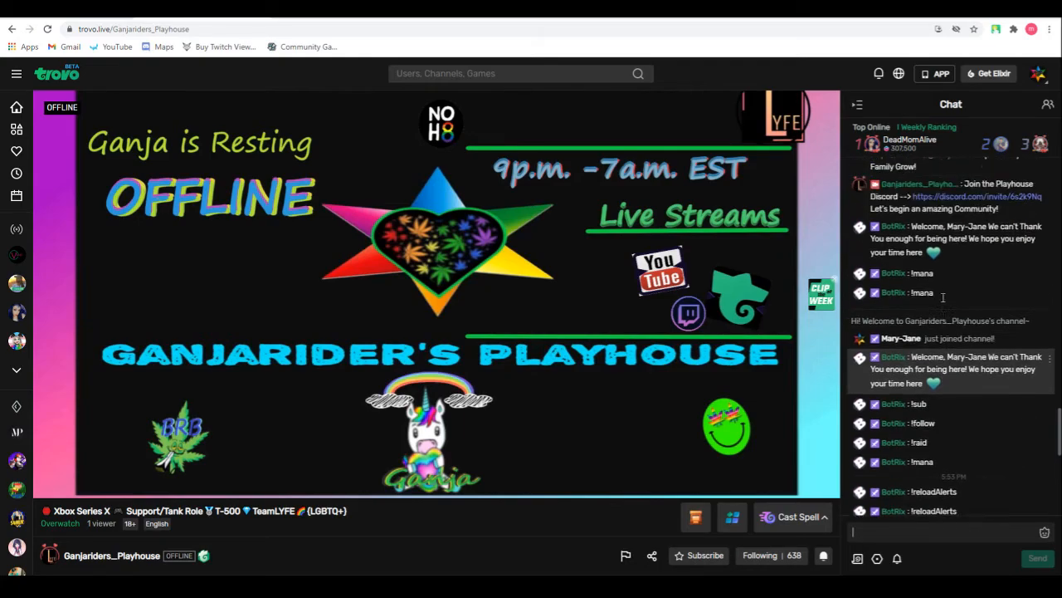
{"action": "scroll", "coordinate": [936, 345], "scroll_direction": "down", "scroll_amount": 3}
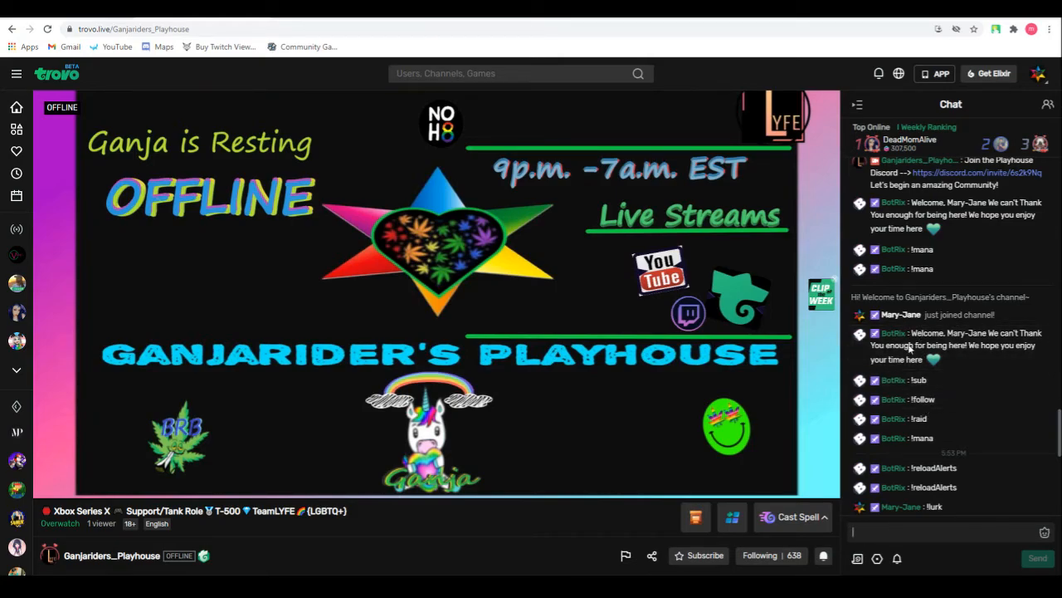
{"action": "scroll", "coordinate": [925, 384], "scroll_direction": "down", "scroll_amount": 5}
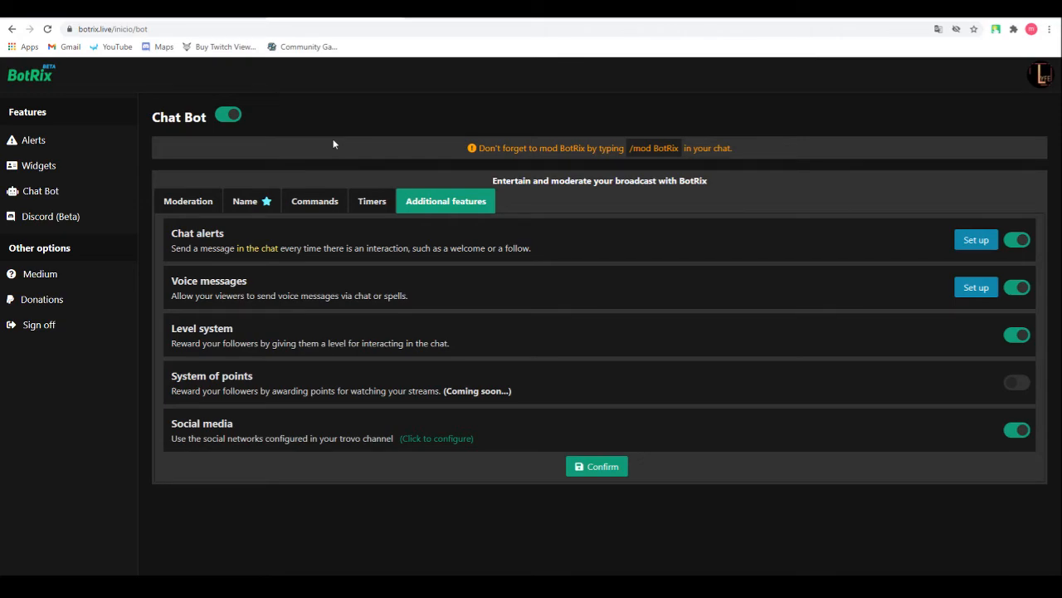
View the alerts page and the widget gallery, and return to the Chat Bot settings.
{"action": "left_click", "coordinate": [35, 140]}
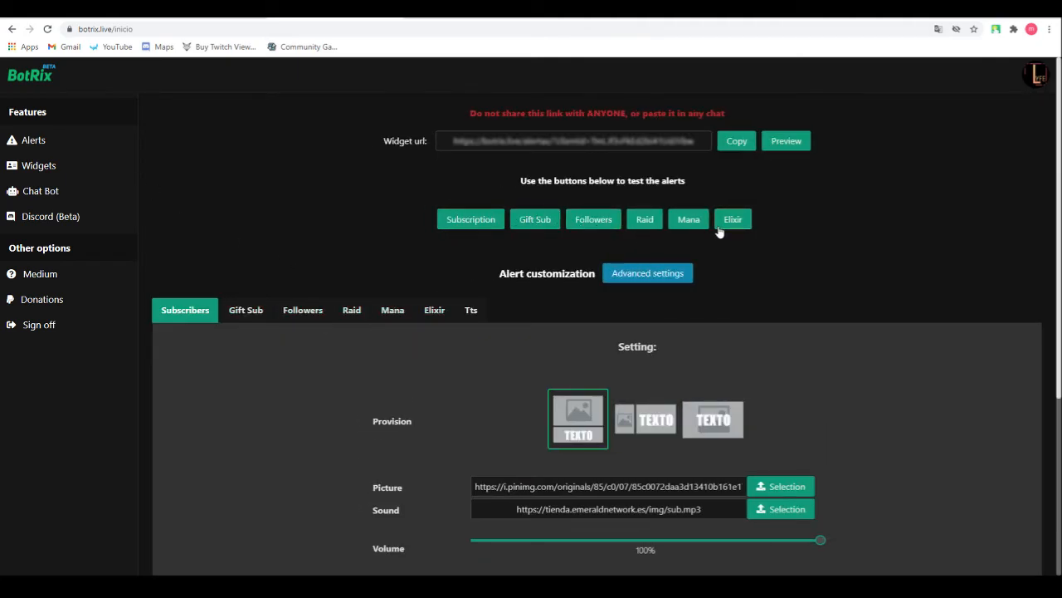
{"action": "left_click", "coordinate": [44, 176]}
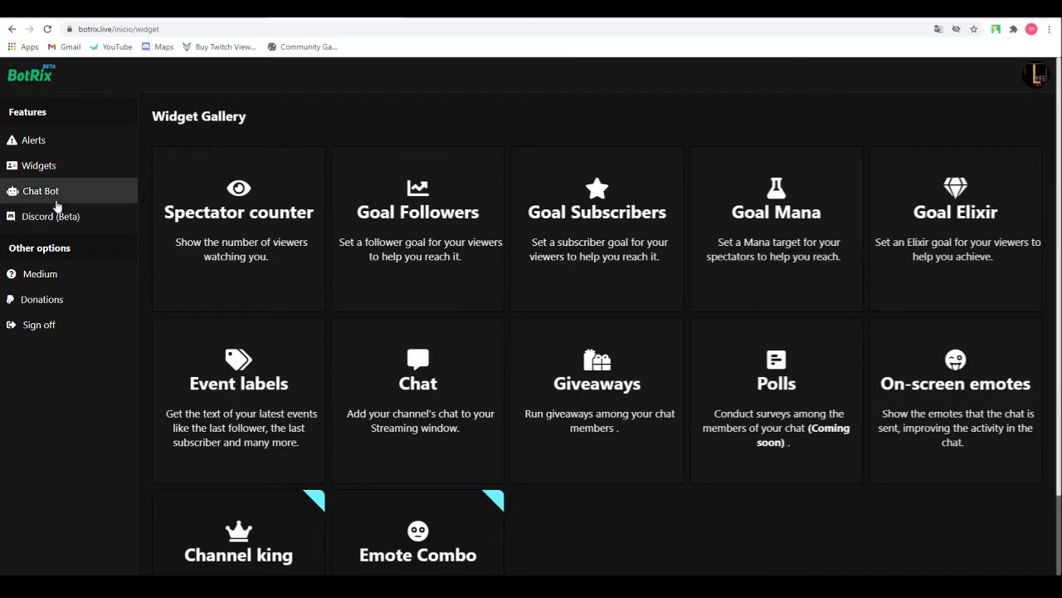
{"action": "left_click", "coordinate": [56, 198]}
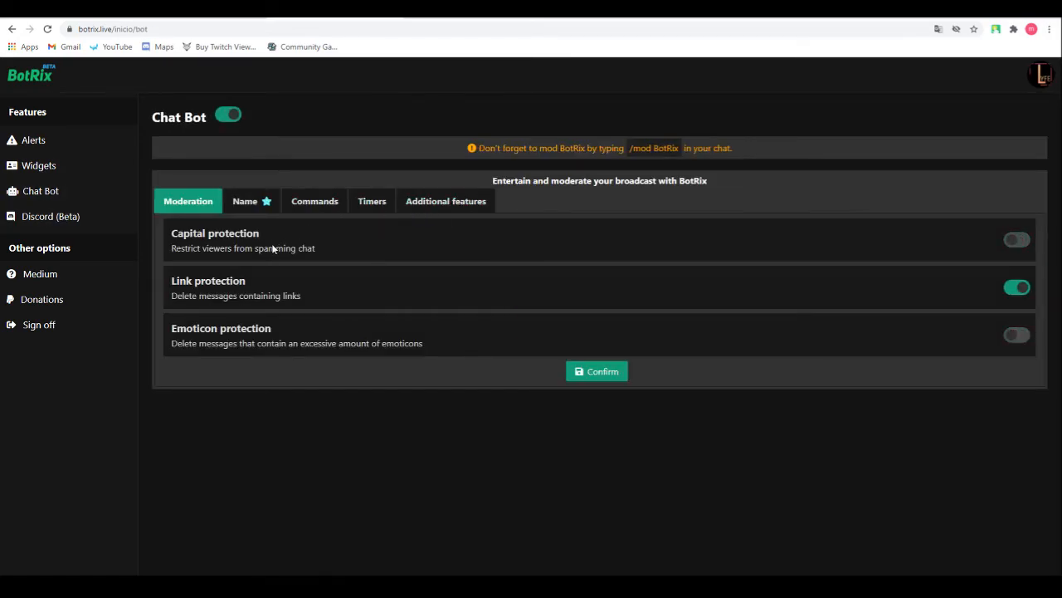
Review the Chat Bot's command list, timers and moderation settings.
{"action": "left_click", "coordinate": [324, 206]}
{"action": "scroll", "coordinate": [389, 285], "scroll_direction": "down", "scroll_amount": 5}
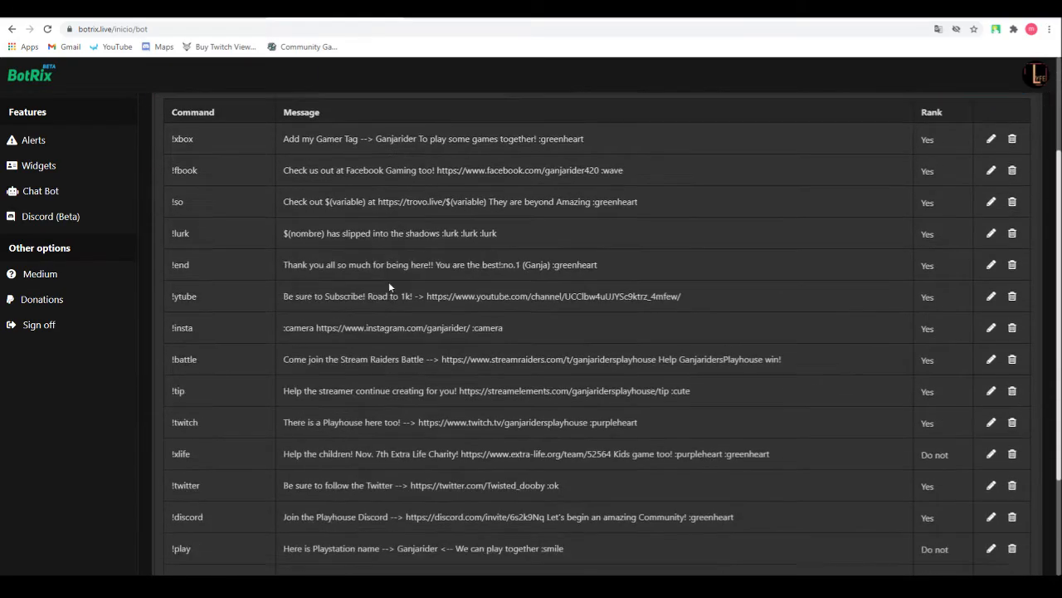
{"action": "scroll", "coordinate": [418, 232], "scroll_direction": "up", "scroll_amount": 3}
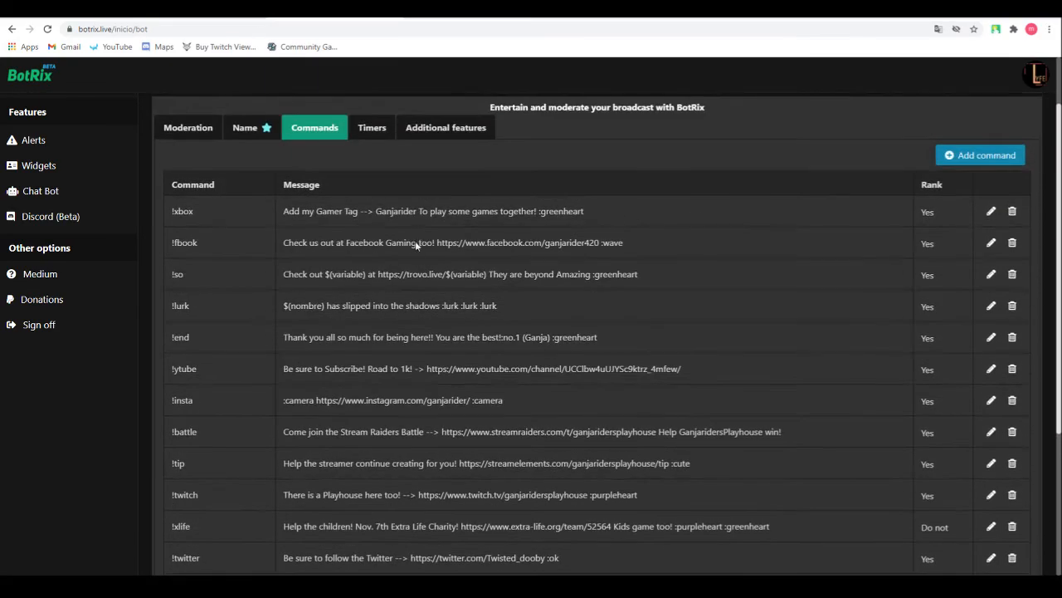
{"action": "left_click", "coordinate": [375, 131]}
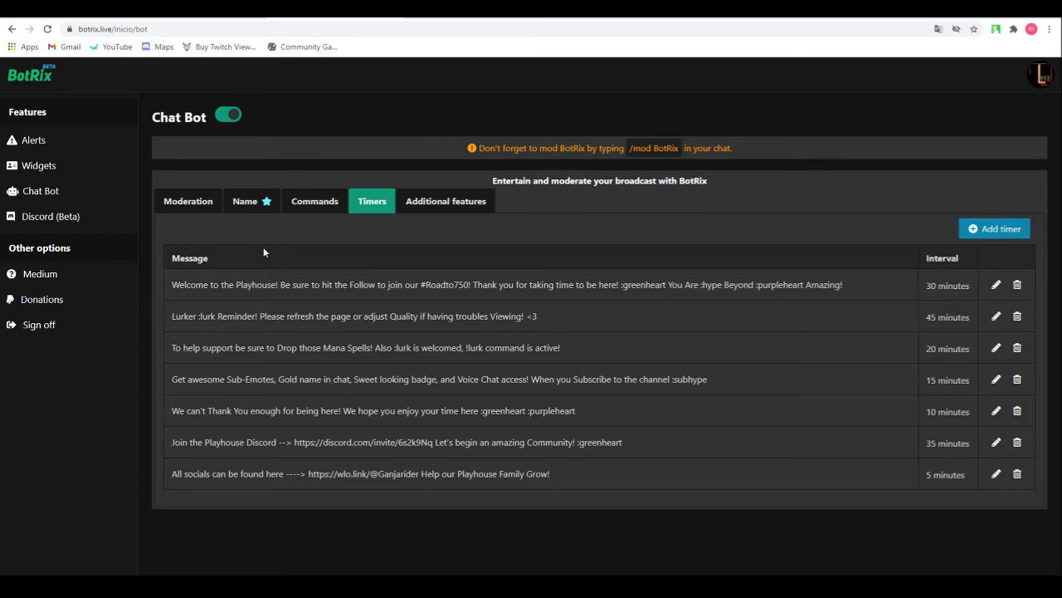
{"action": "left_click", "coordinate": [195, 201]}
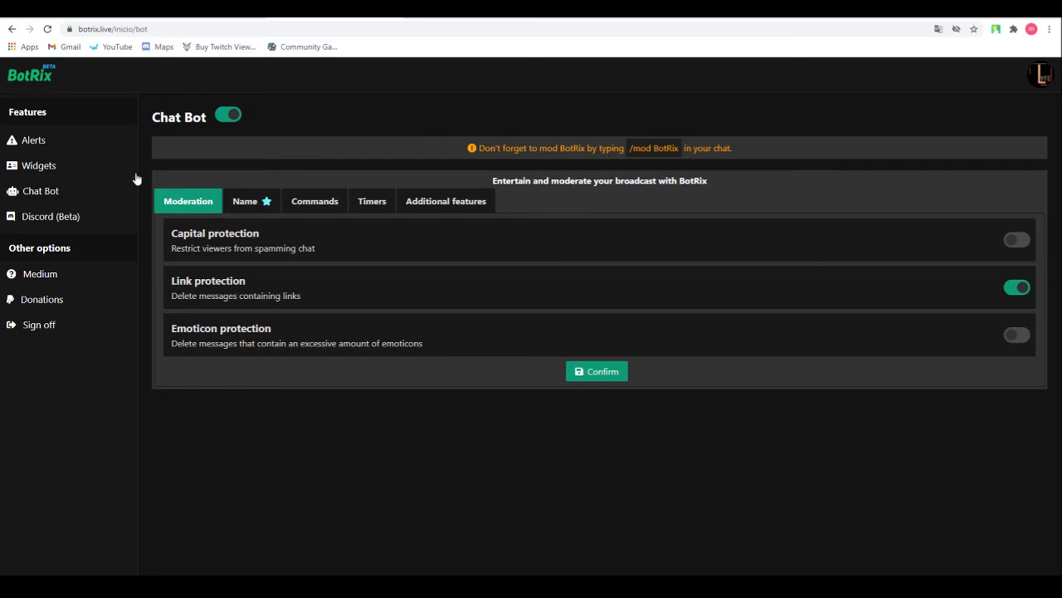
View the Discord integration's webhook settings and return to the Trovo channel page.
{"action": "left_click", "coordinate": [48, 217]}
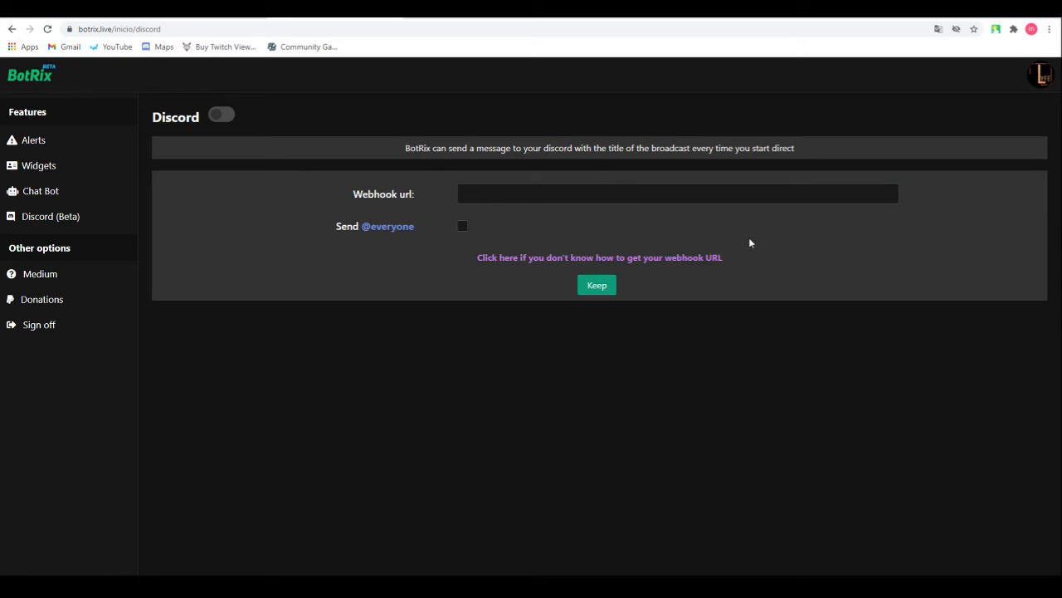
{"action": "left_click", "coordinate": [484, 185]}
{"action": "left_click", "coordinate": [242, 11]}
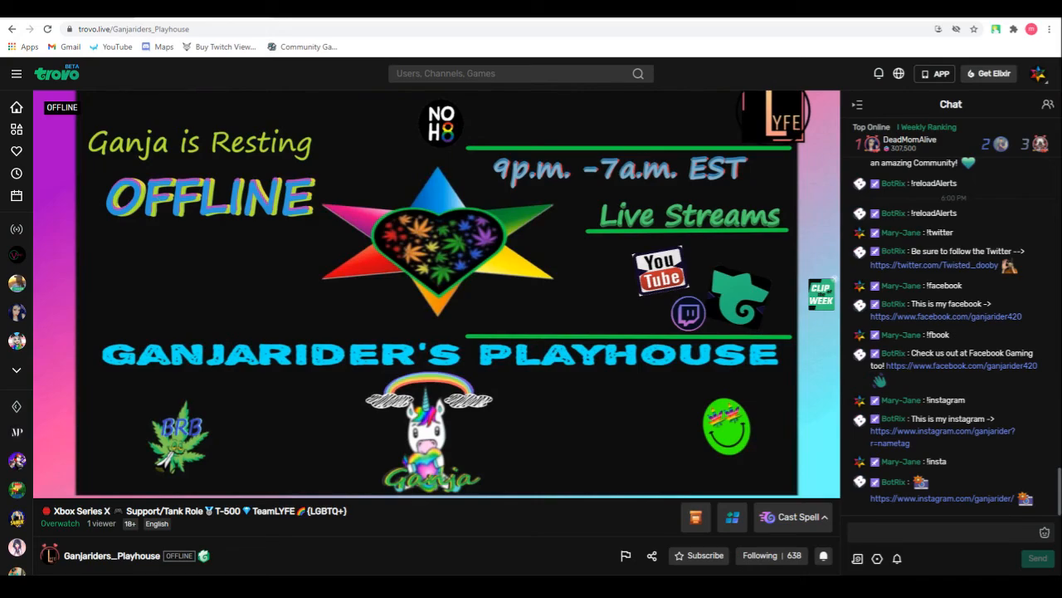
{"action": "left_click", "coordinate": [333, 586]}
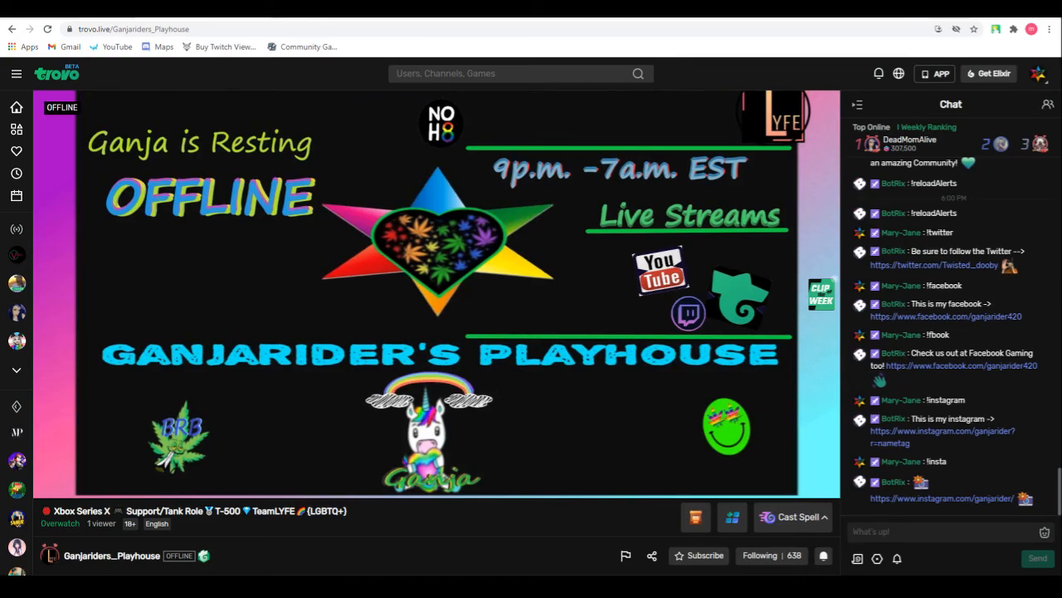